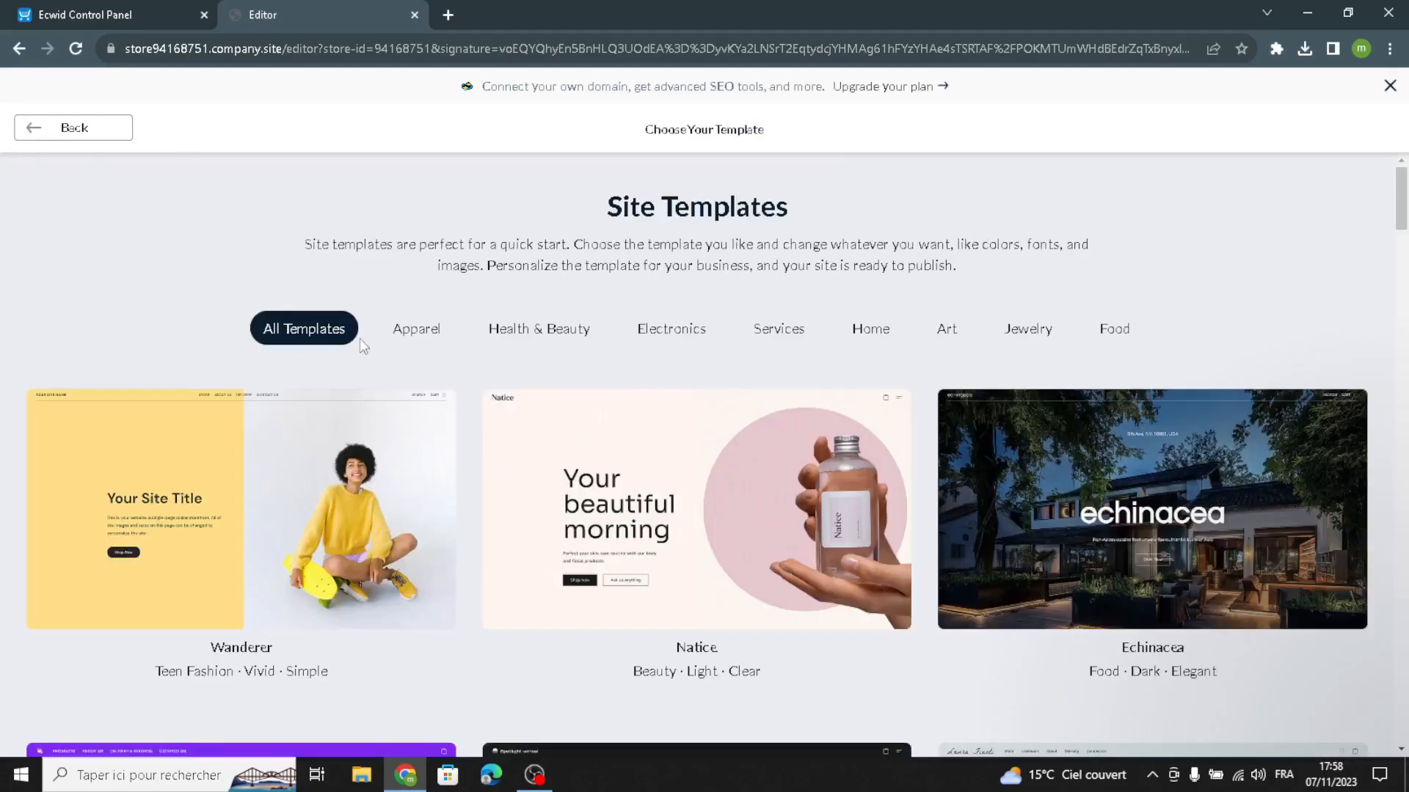
Browse the gallery of all site templates to compare the available designs
mouse_move(732, 450)
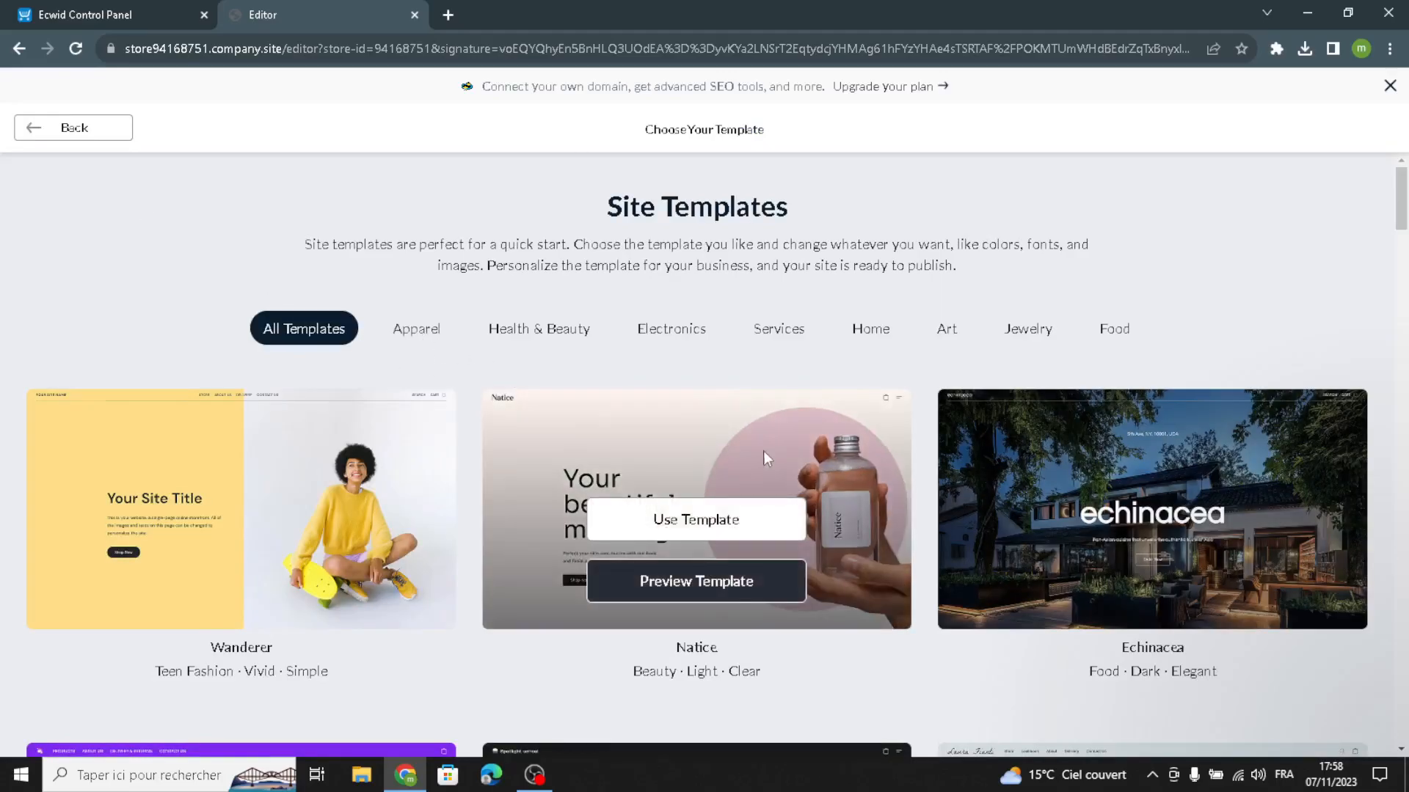
scroll(763, 450, down, 10)
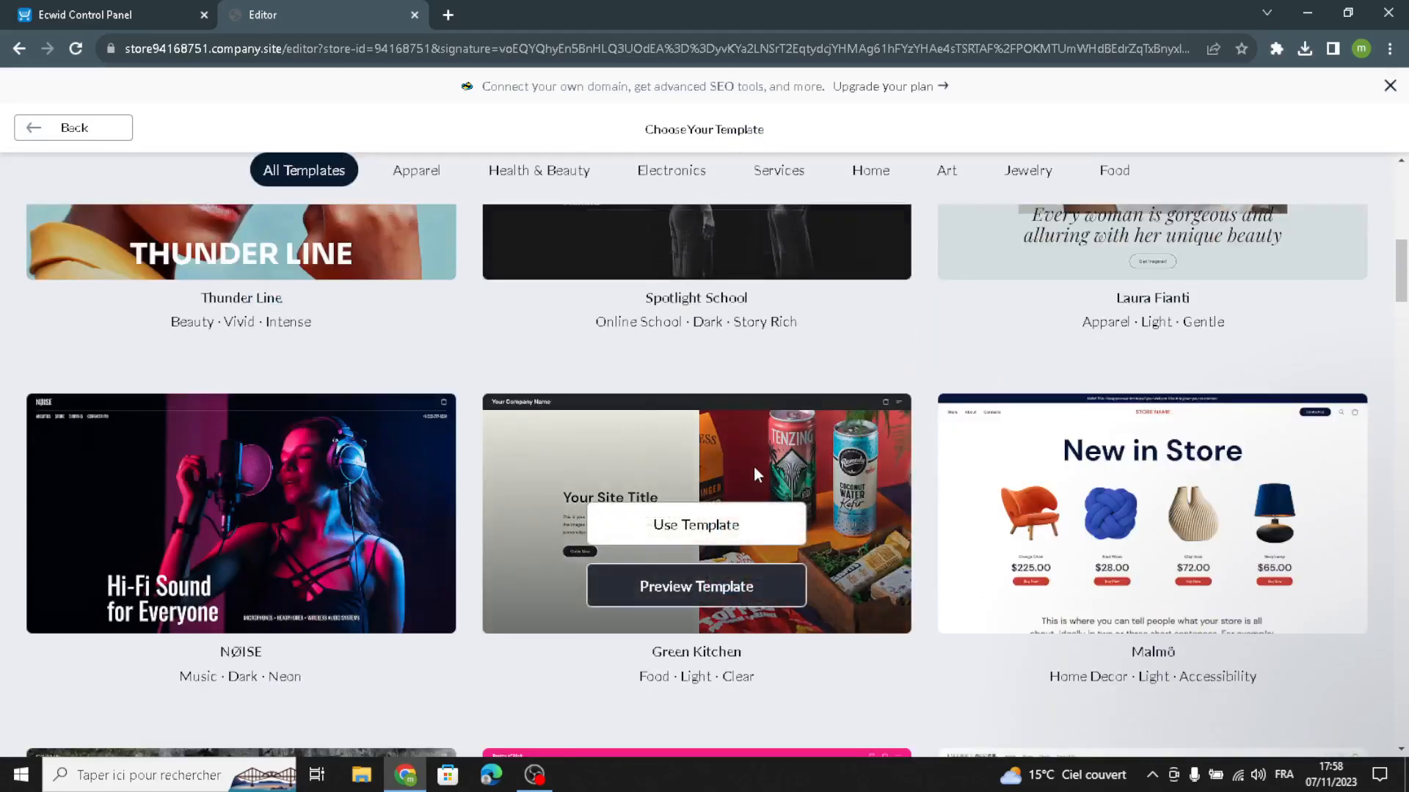
scroll(755, 474, down, 6)
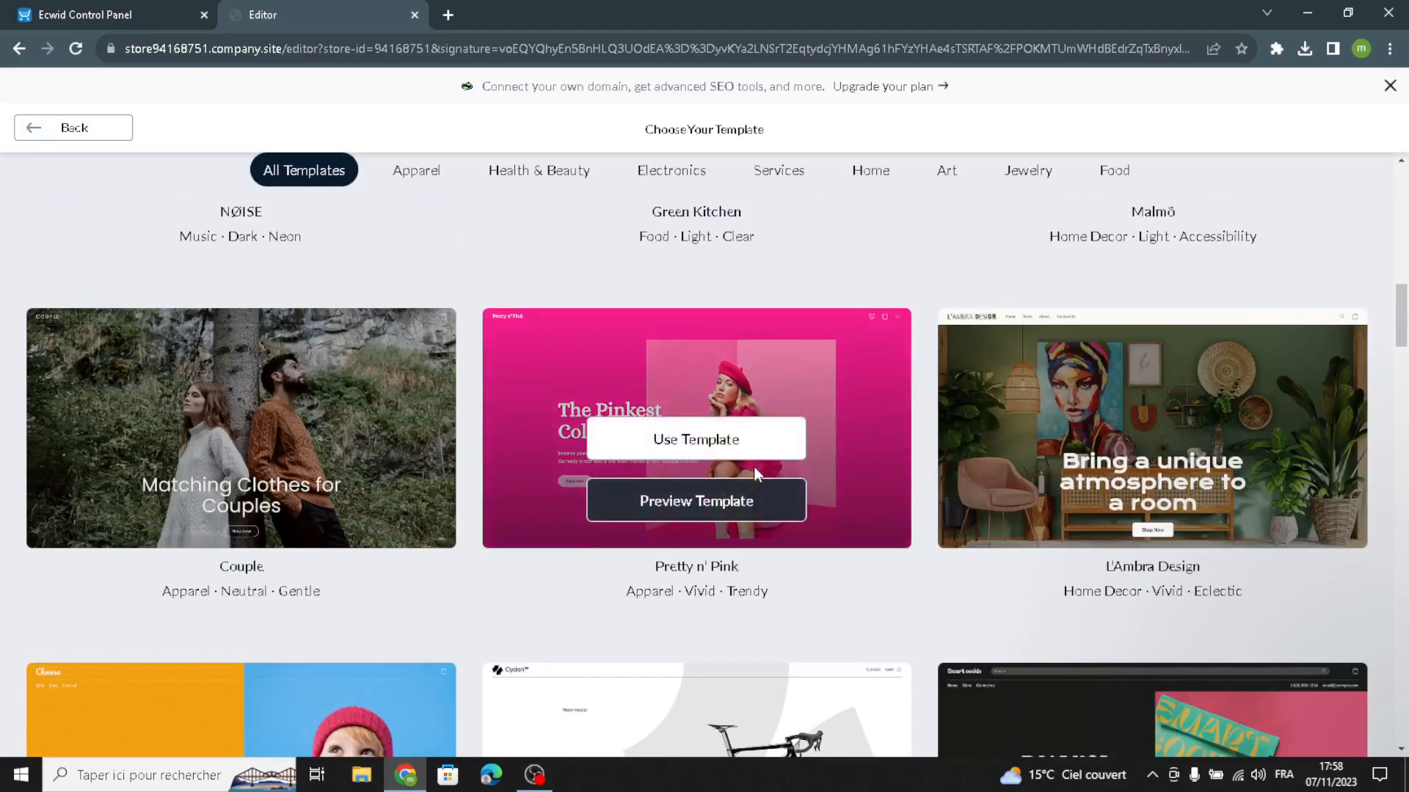
scroll(755, 466, down, 5)
scroll(749, 474, down, 4)
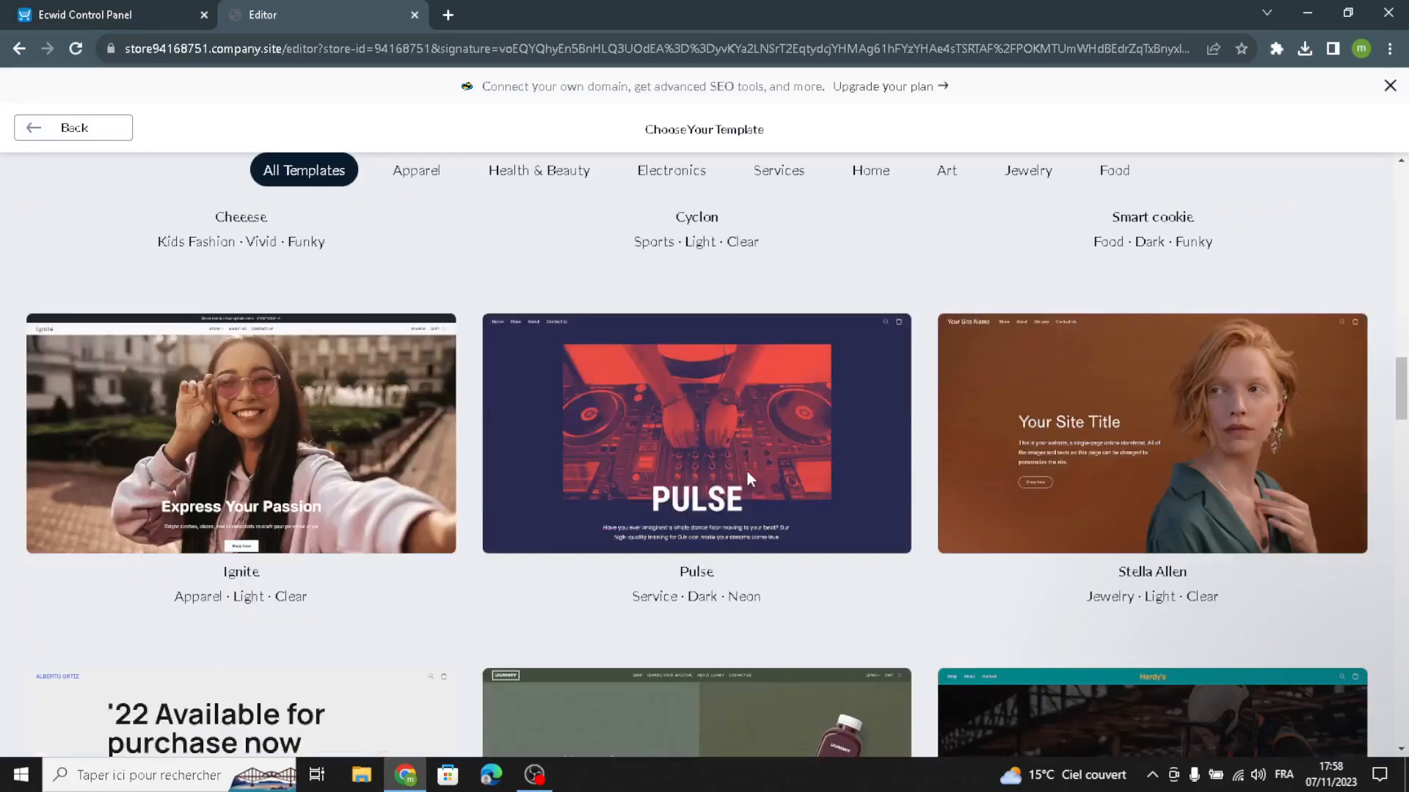
scroll(742, 478, down, 4)
scroll(742, 483, down, 4)
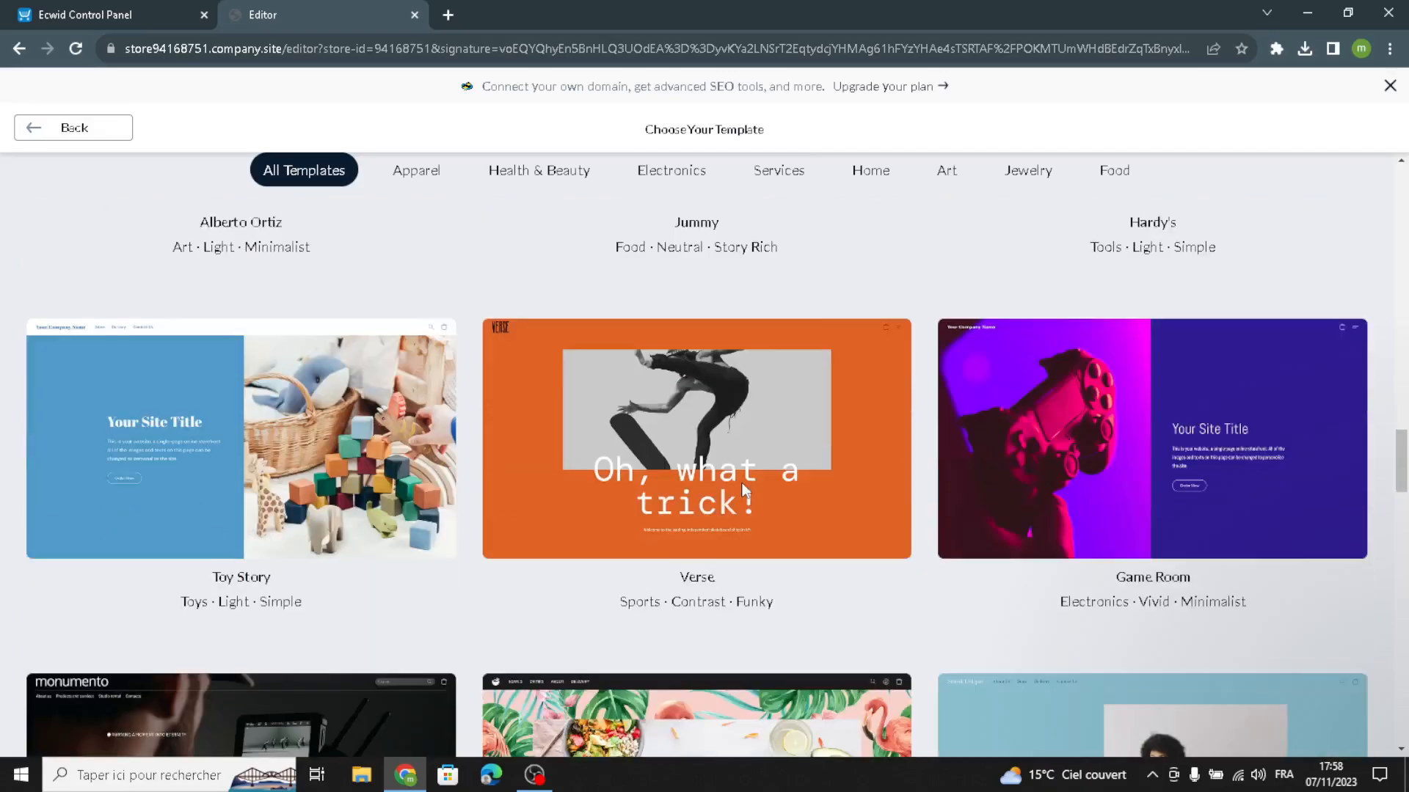
scroll(742, 482, down, 4)
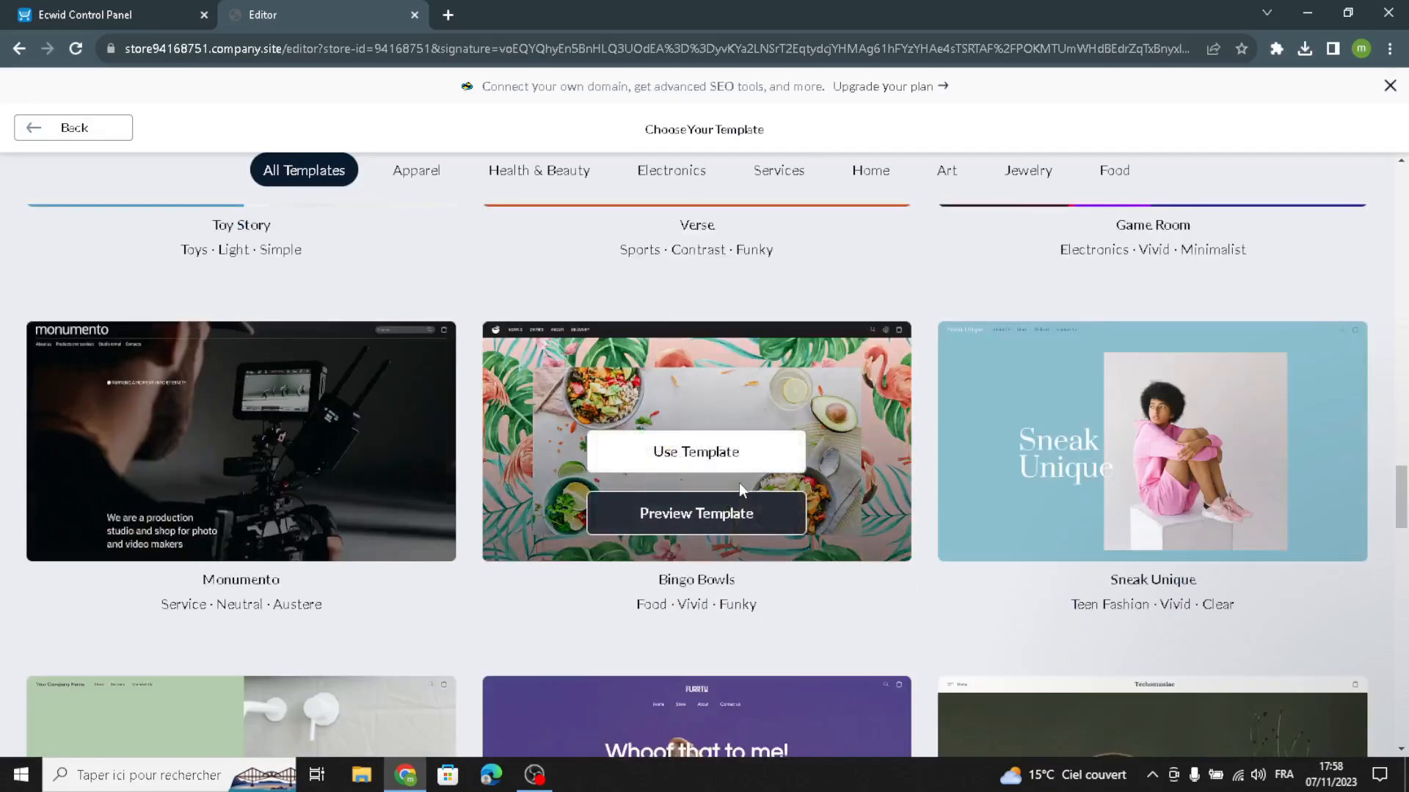
scroll(741, 490, down, 8)
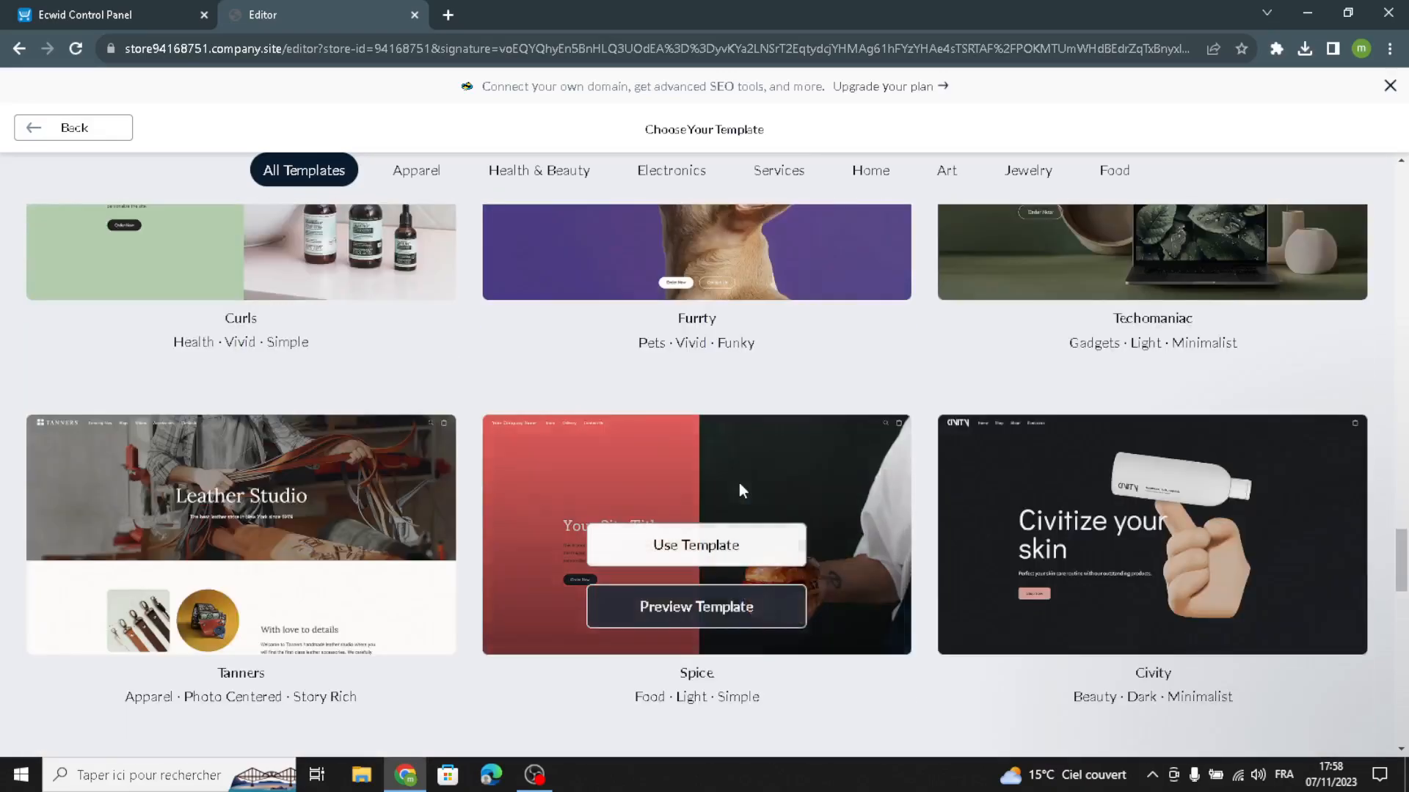
scroll(739, 484, down, 8)
scroll(735, 486, up, 8)
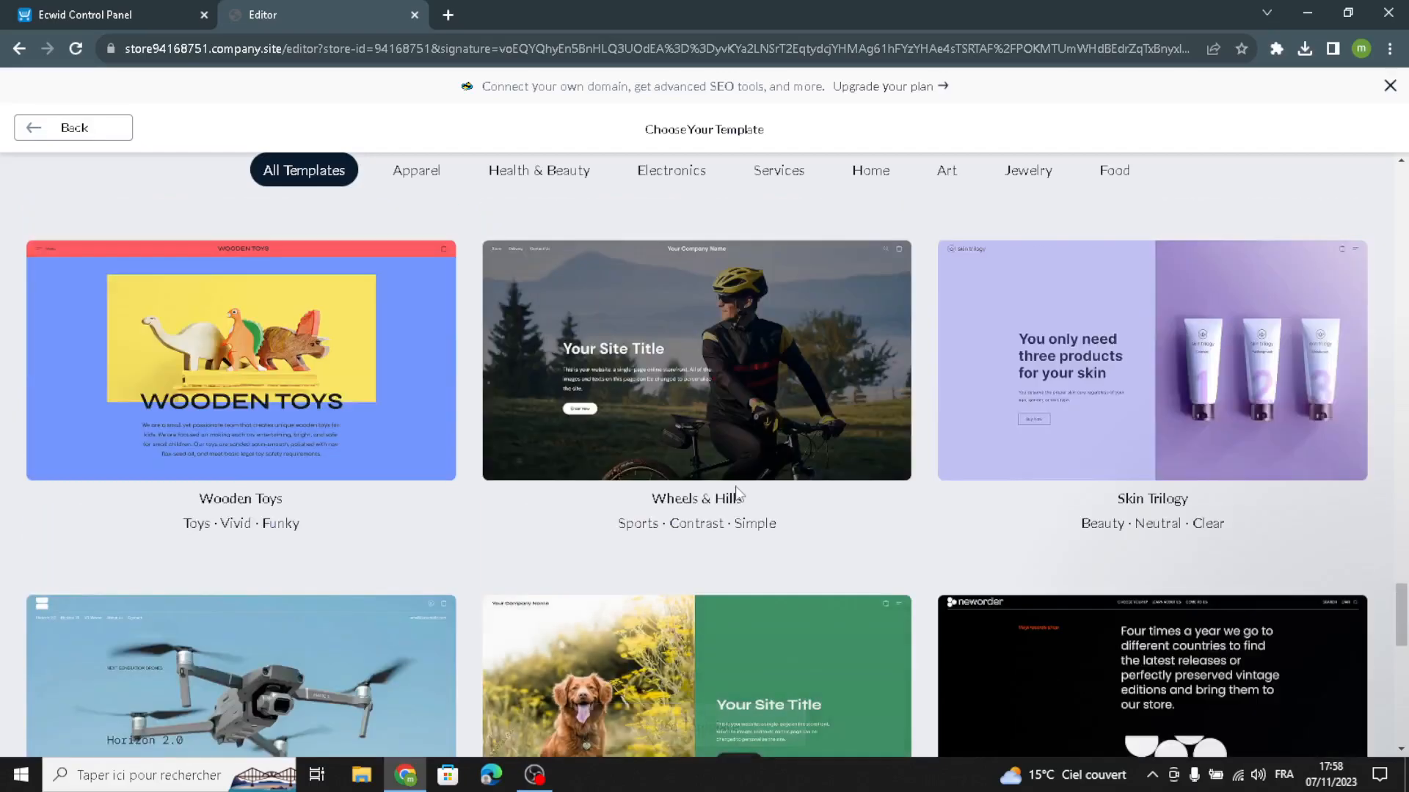
scroll(735, 485, down, 16)
scroll(736, 490, up, 16)
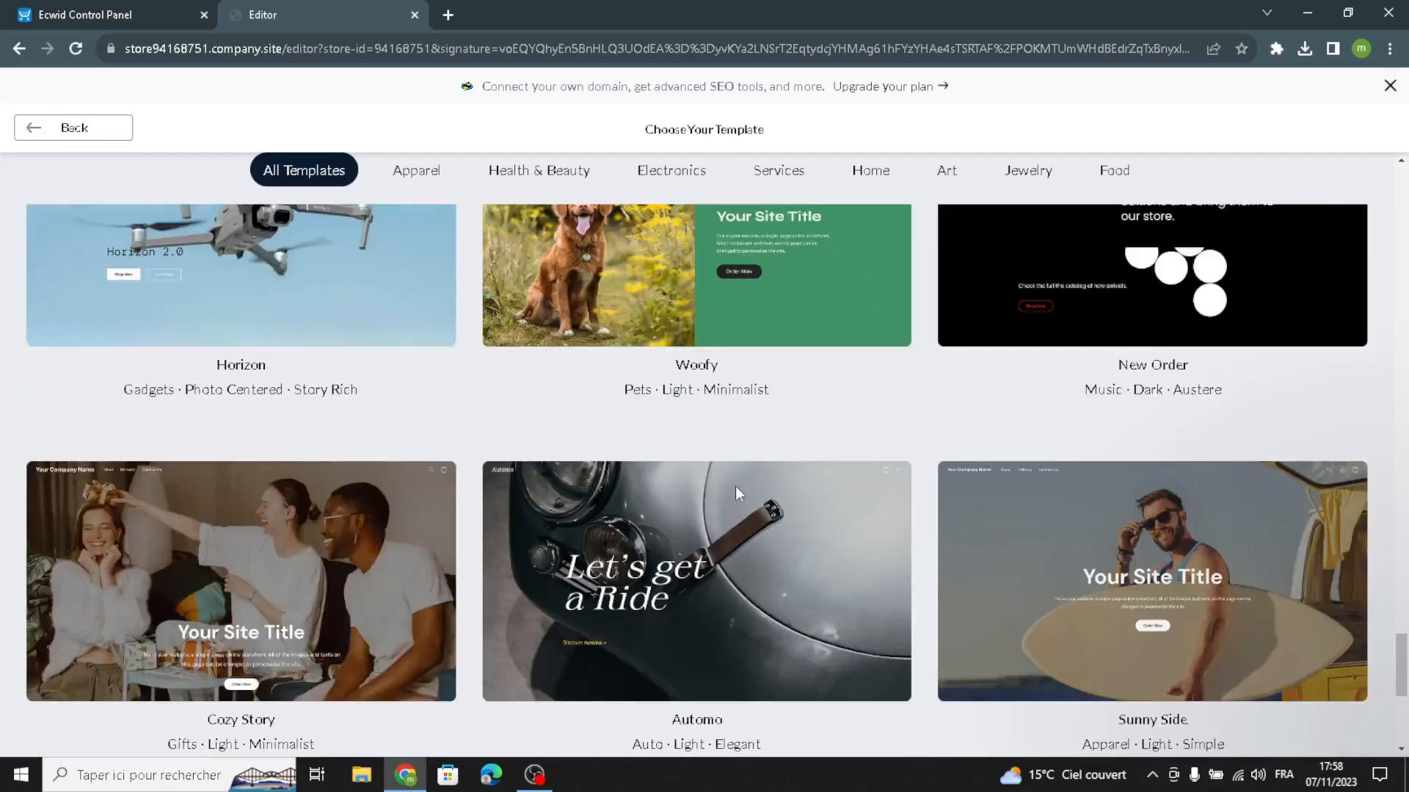
scroll(736, 497, up, 12)
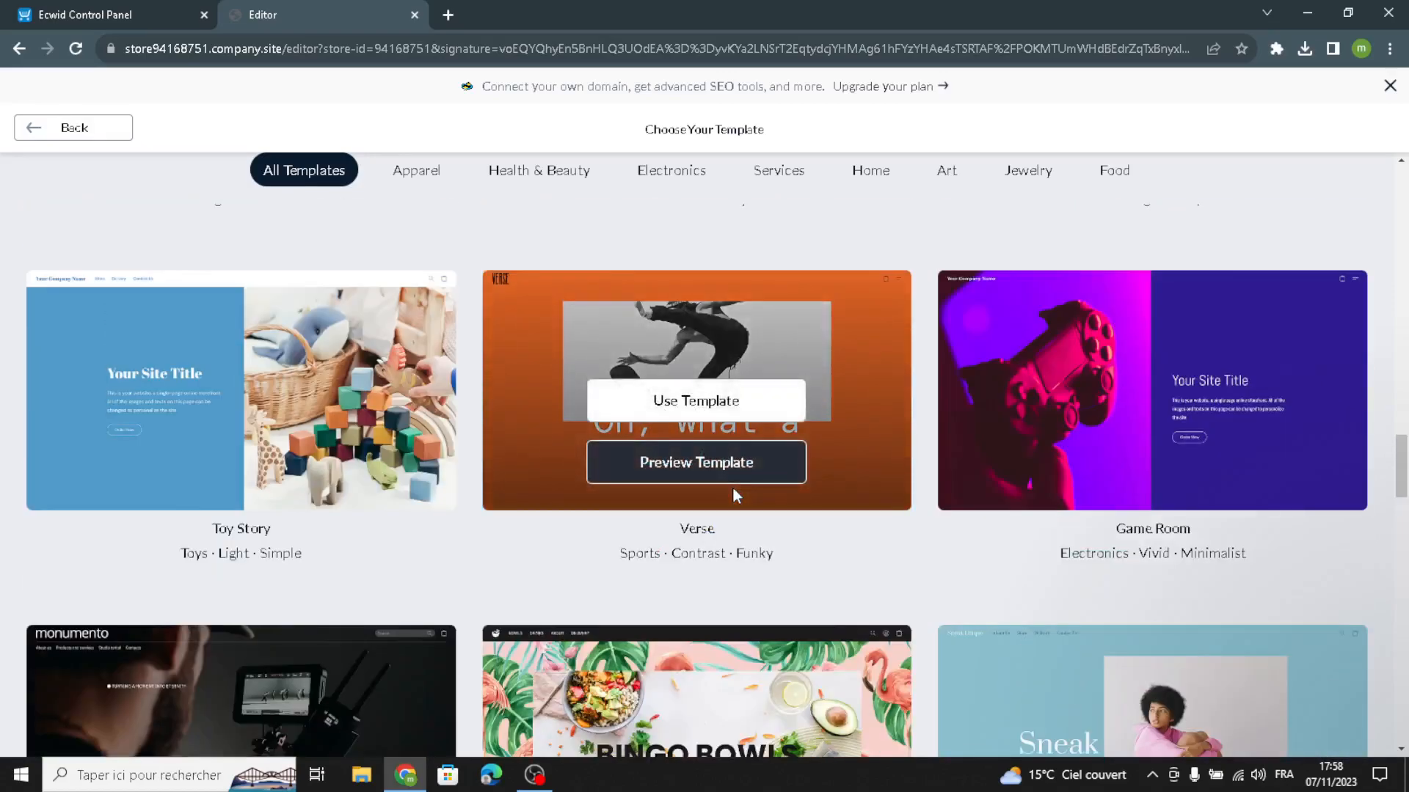
scroll(736, 496, up, 8)
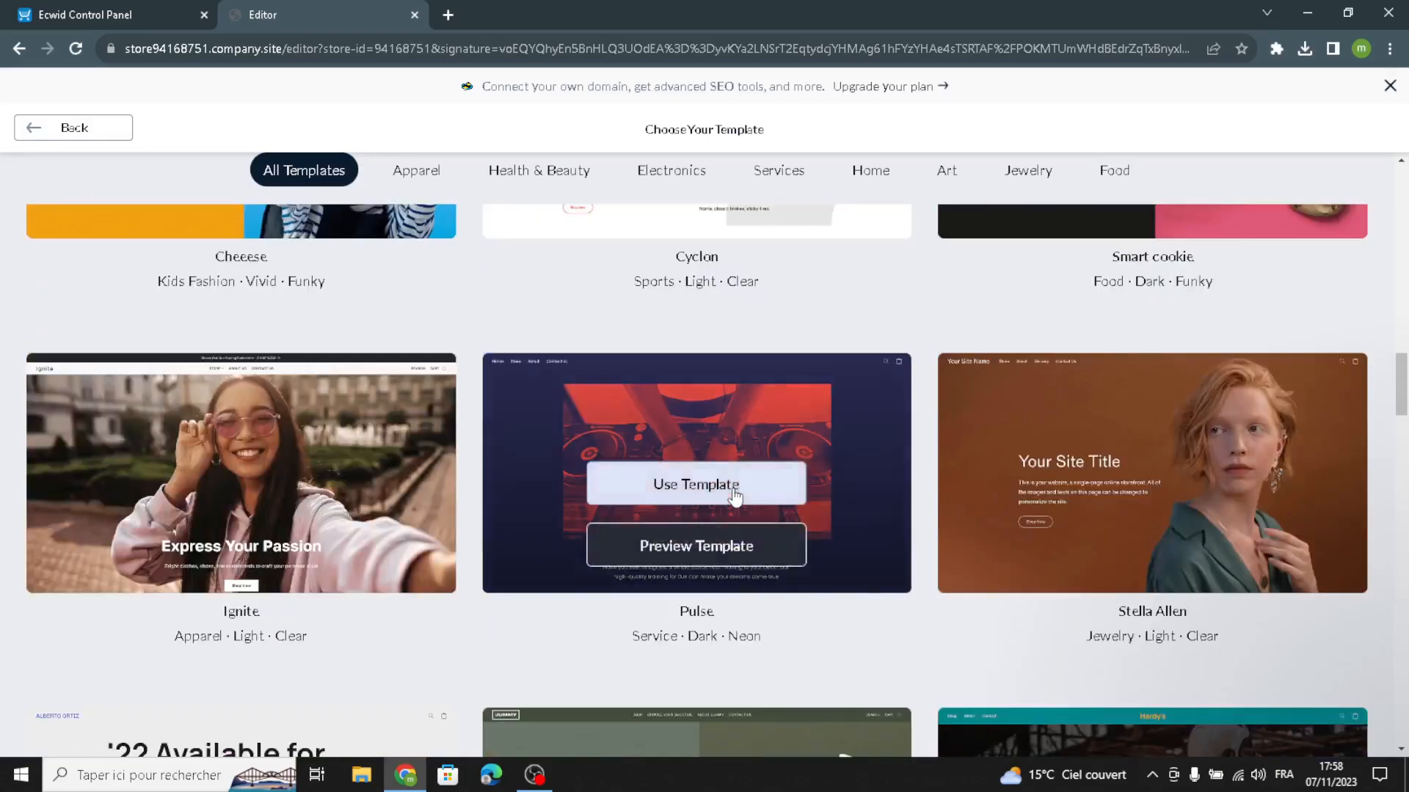
scroll(735, 496, up, 6)
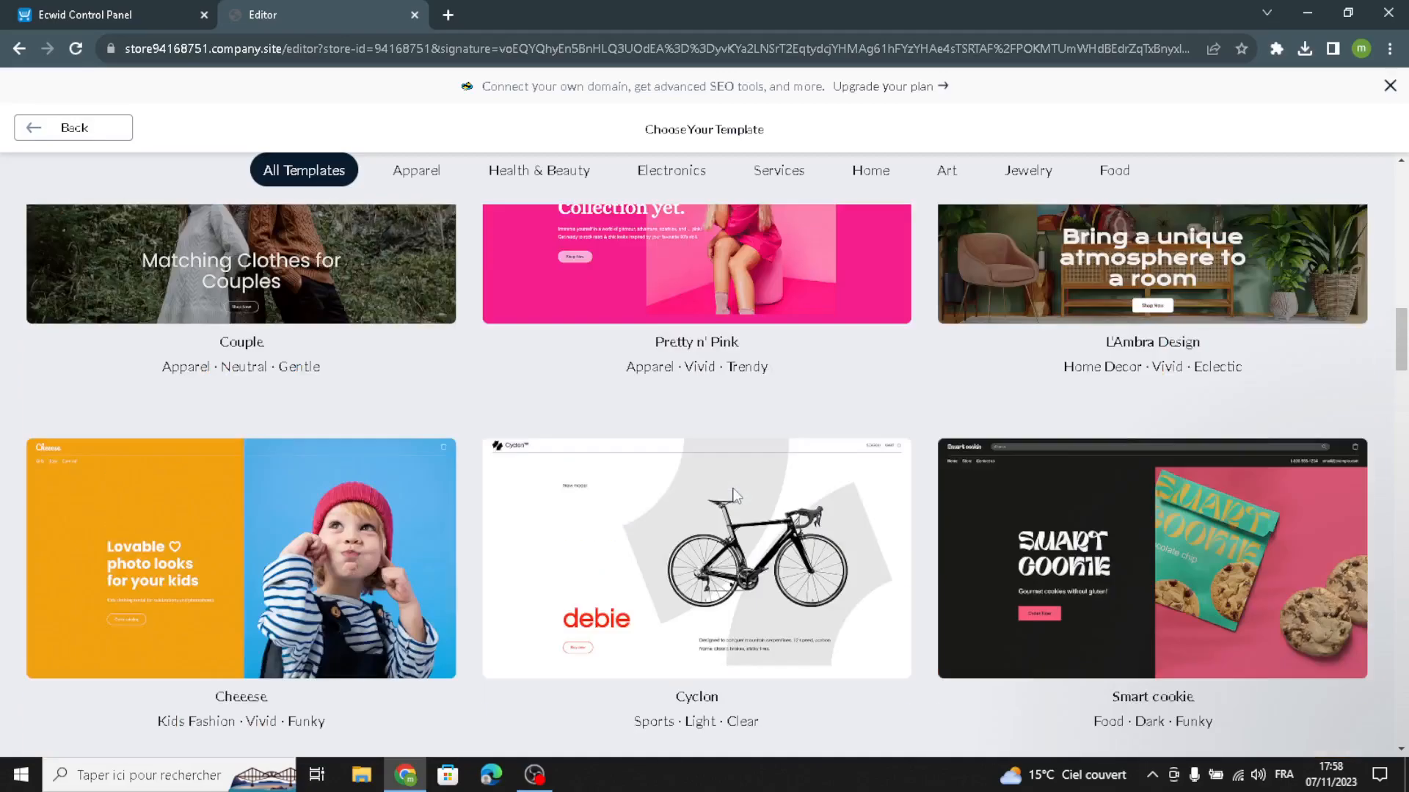
scroll(736, 497, up, 6)
scroll(734, 497, up, 10)
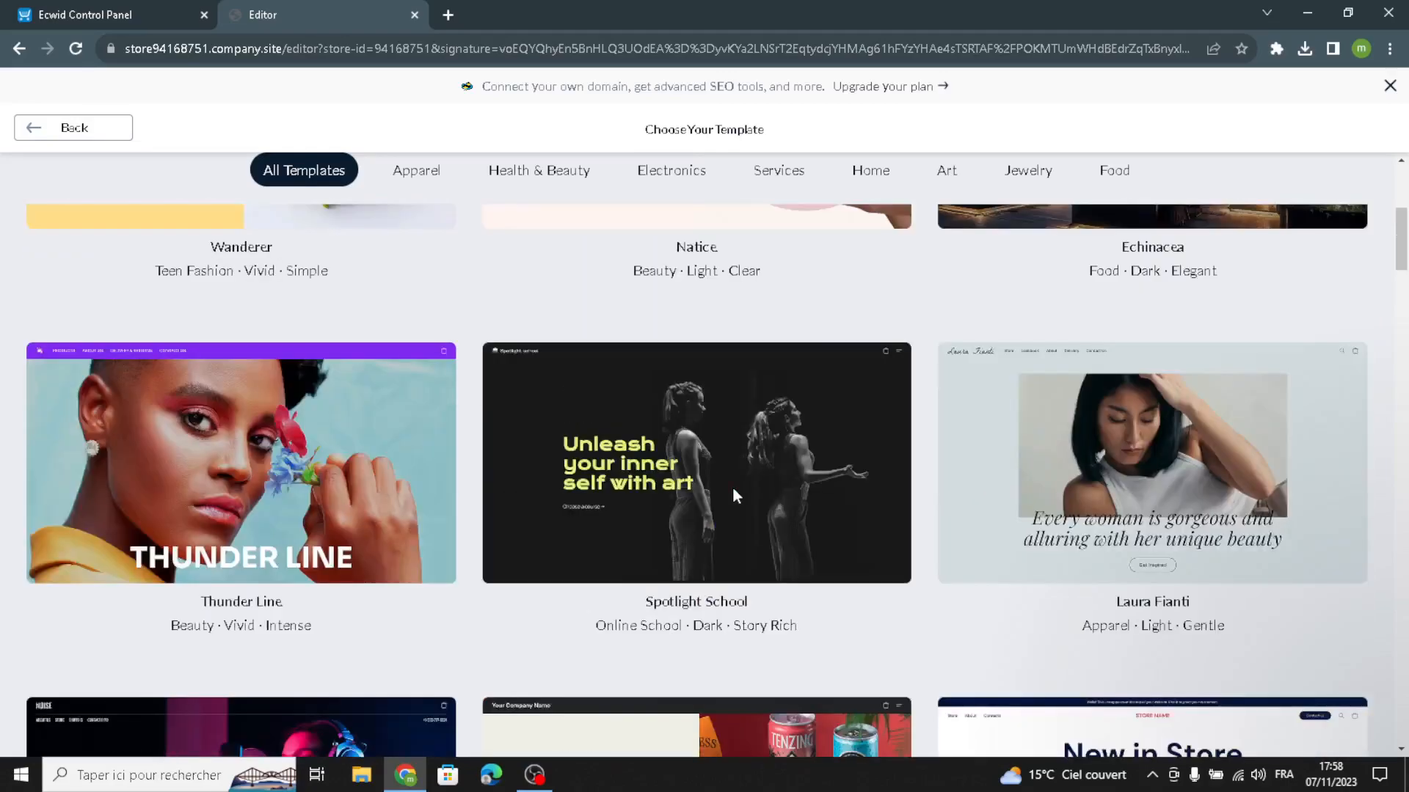
scroll(735, 497, down, 15)
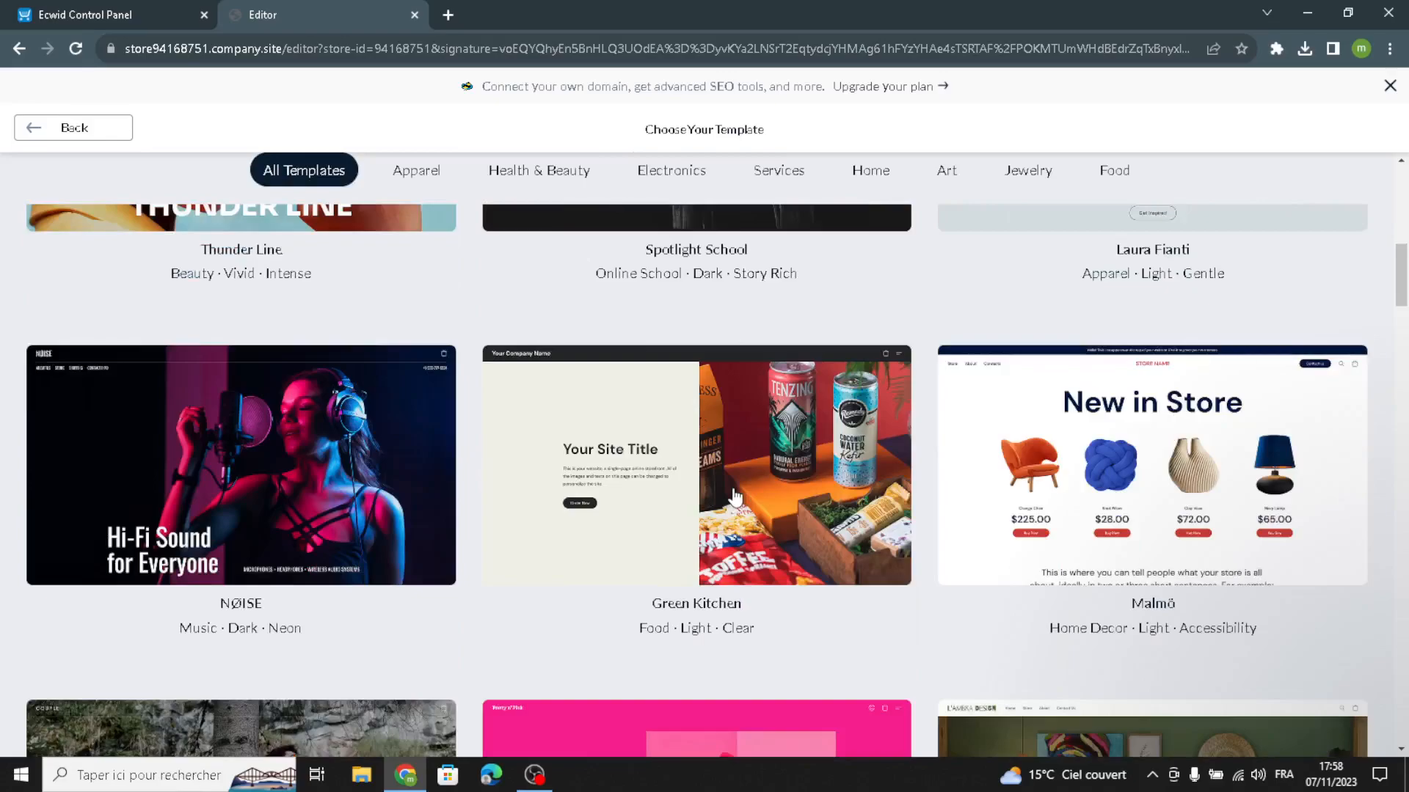
scroll(736, 497, up, 2)
scroll(736, 496, down, 11)
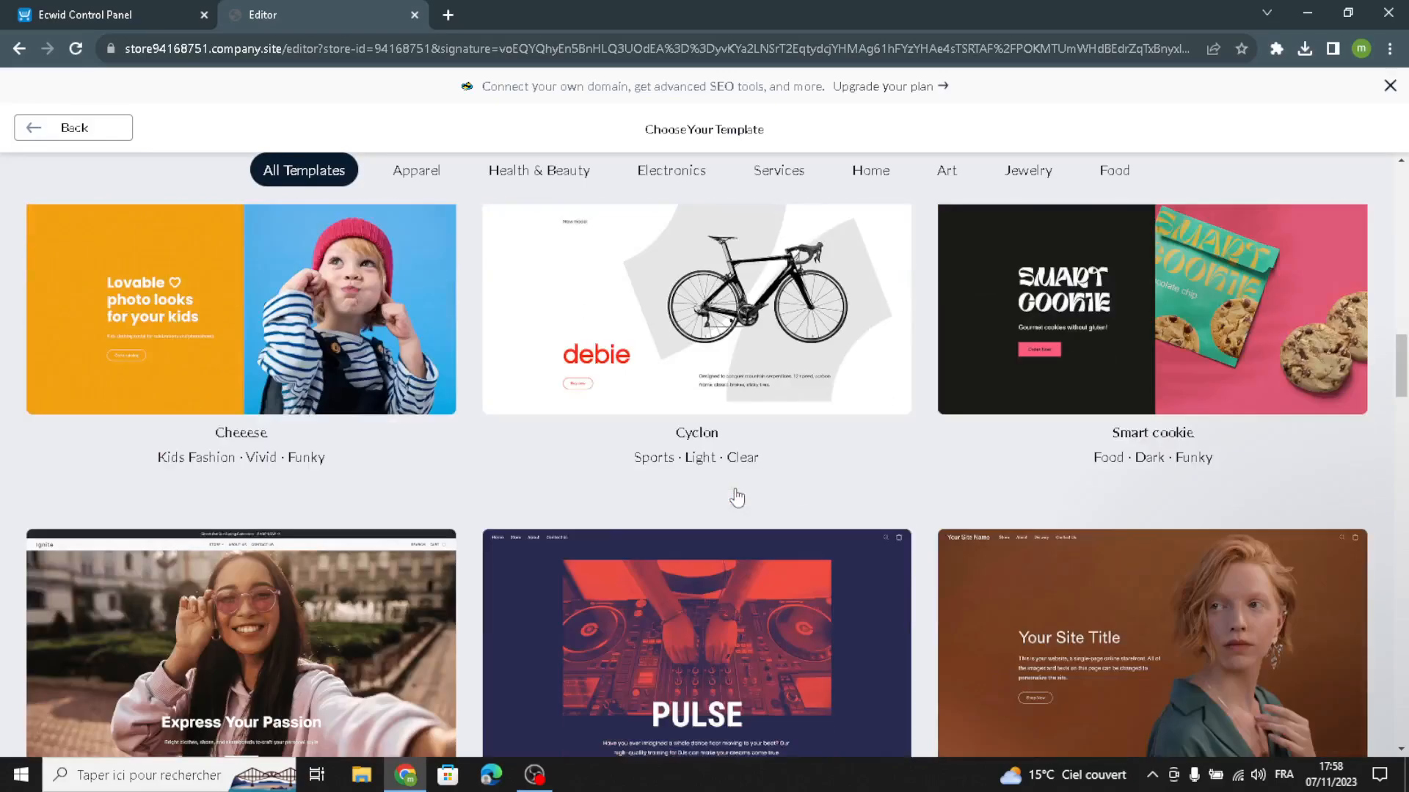
scroll(736, 497, up, 1)
scroll(736, 497, down, 6)
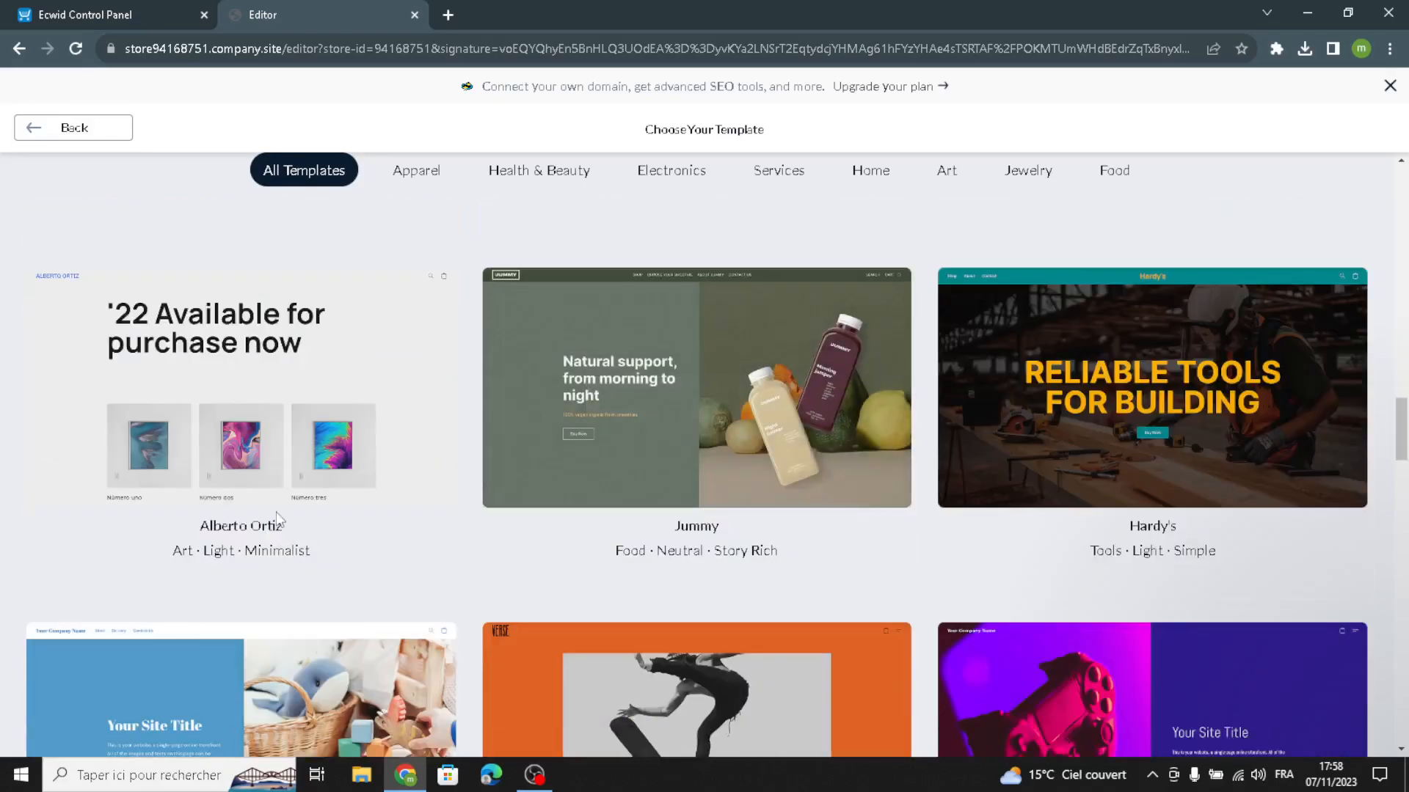
Apply the Art, Light, Minimalist template with the "'22 Available for purchase now" headline to the site
mouse_move(212, 455)
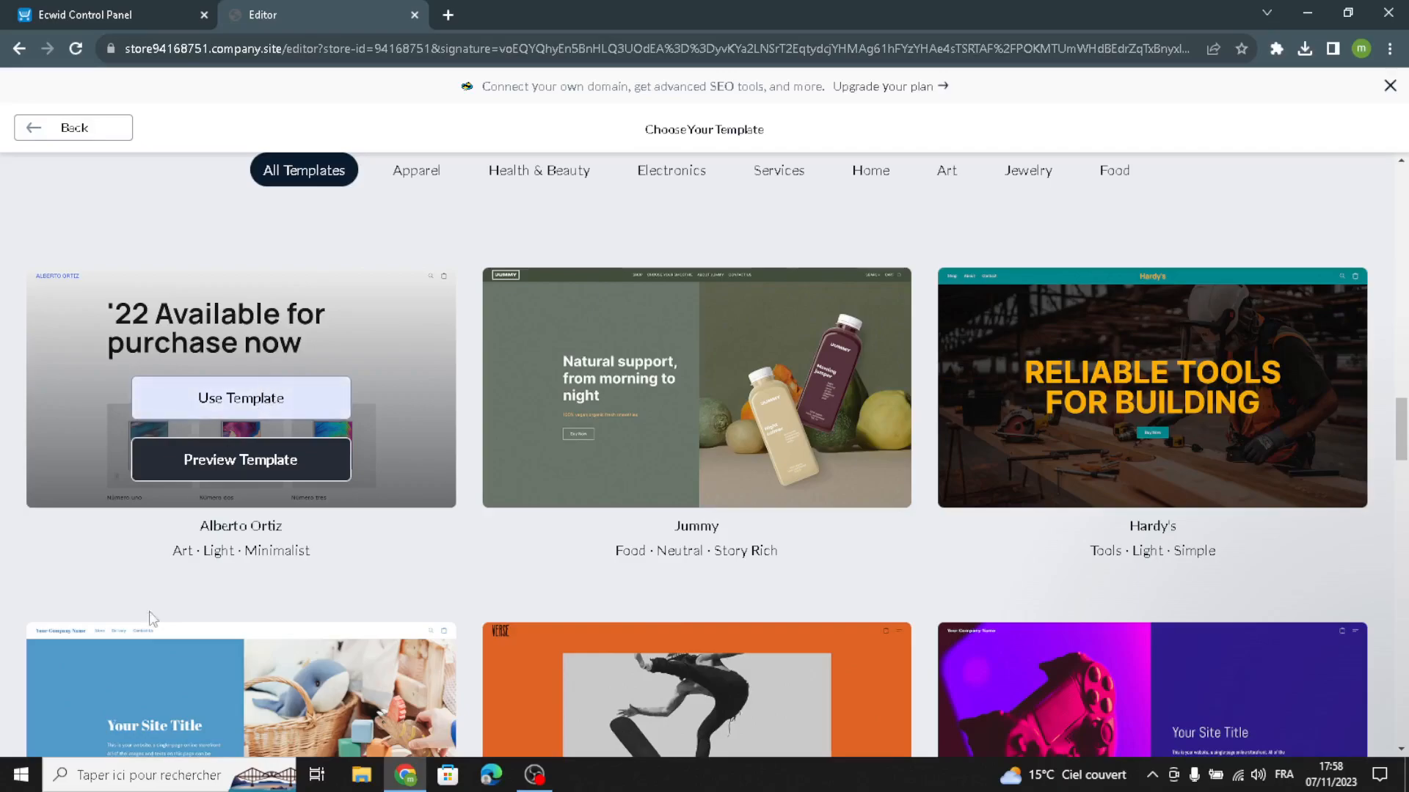
click(209, 460)
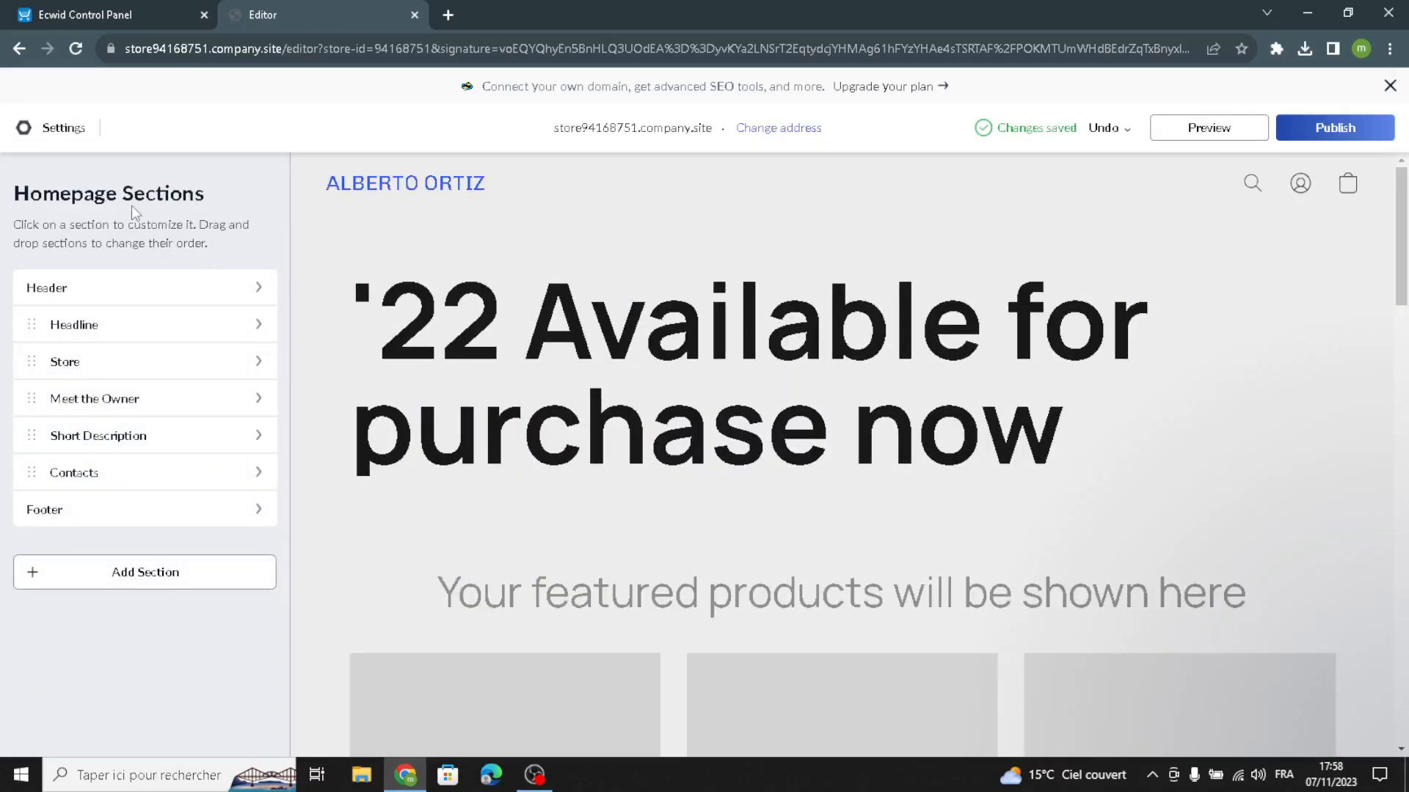
Replace the header's site logo text with "PartyPizzazz"
click(70, 289)
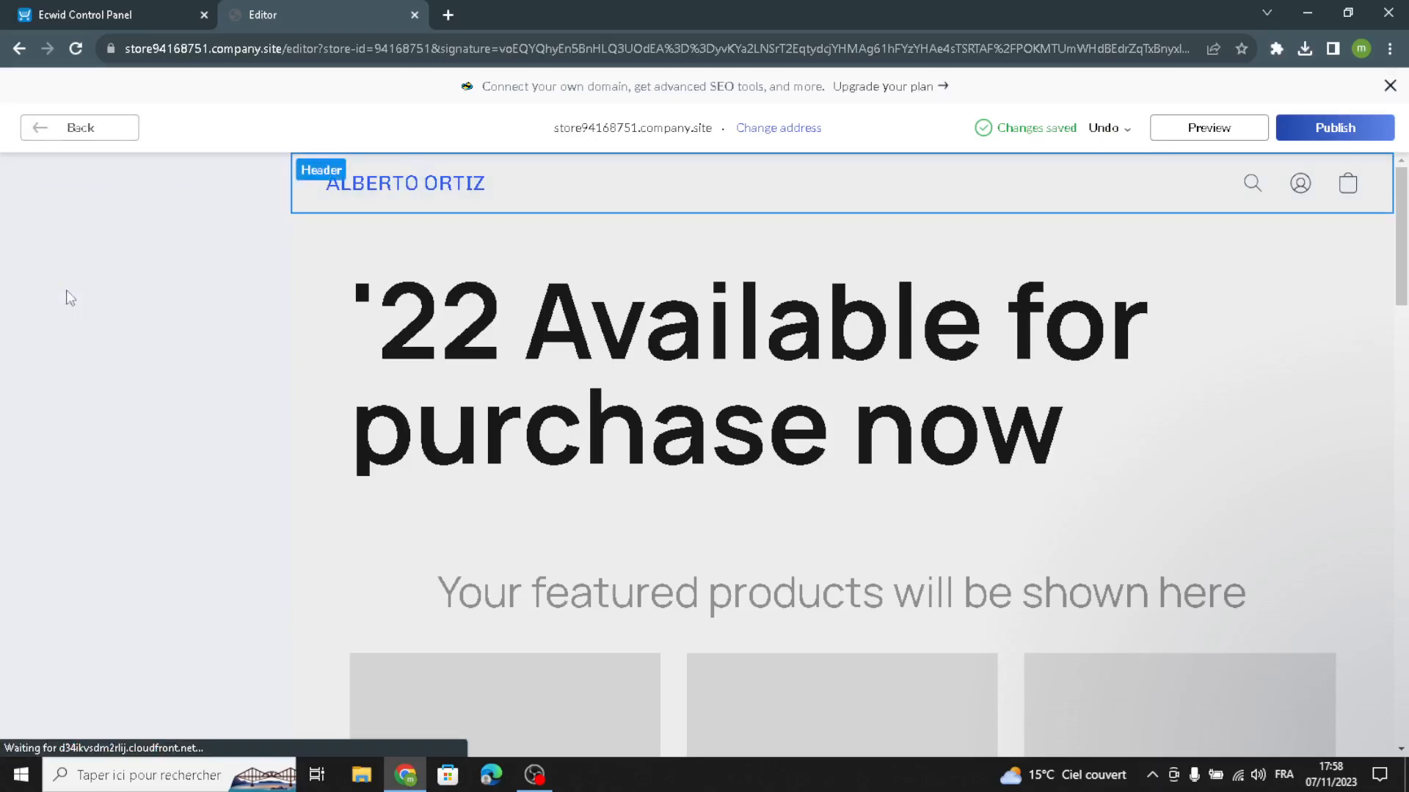
click(76, 320)
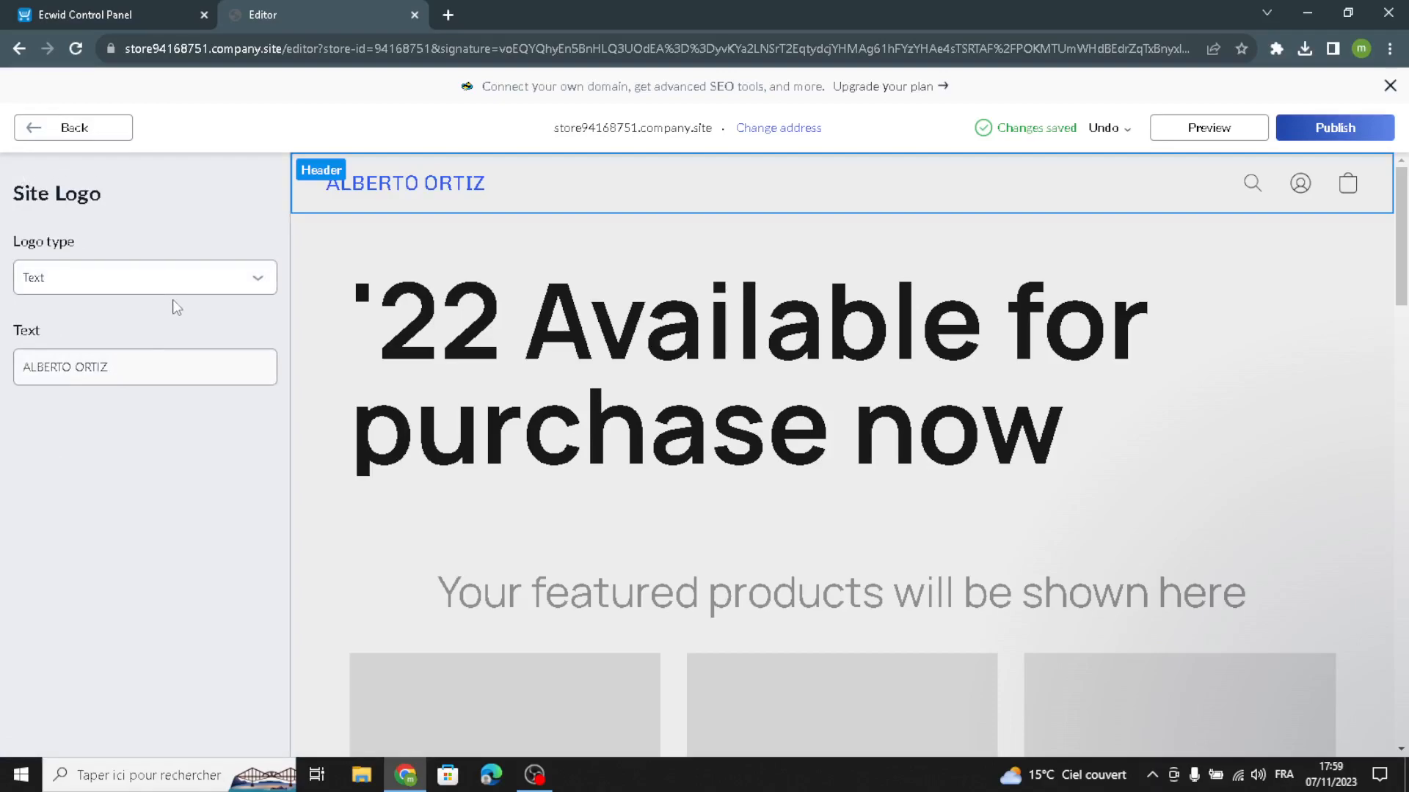
drag(139, 367, 4, 360)
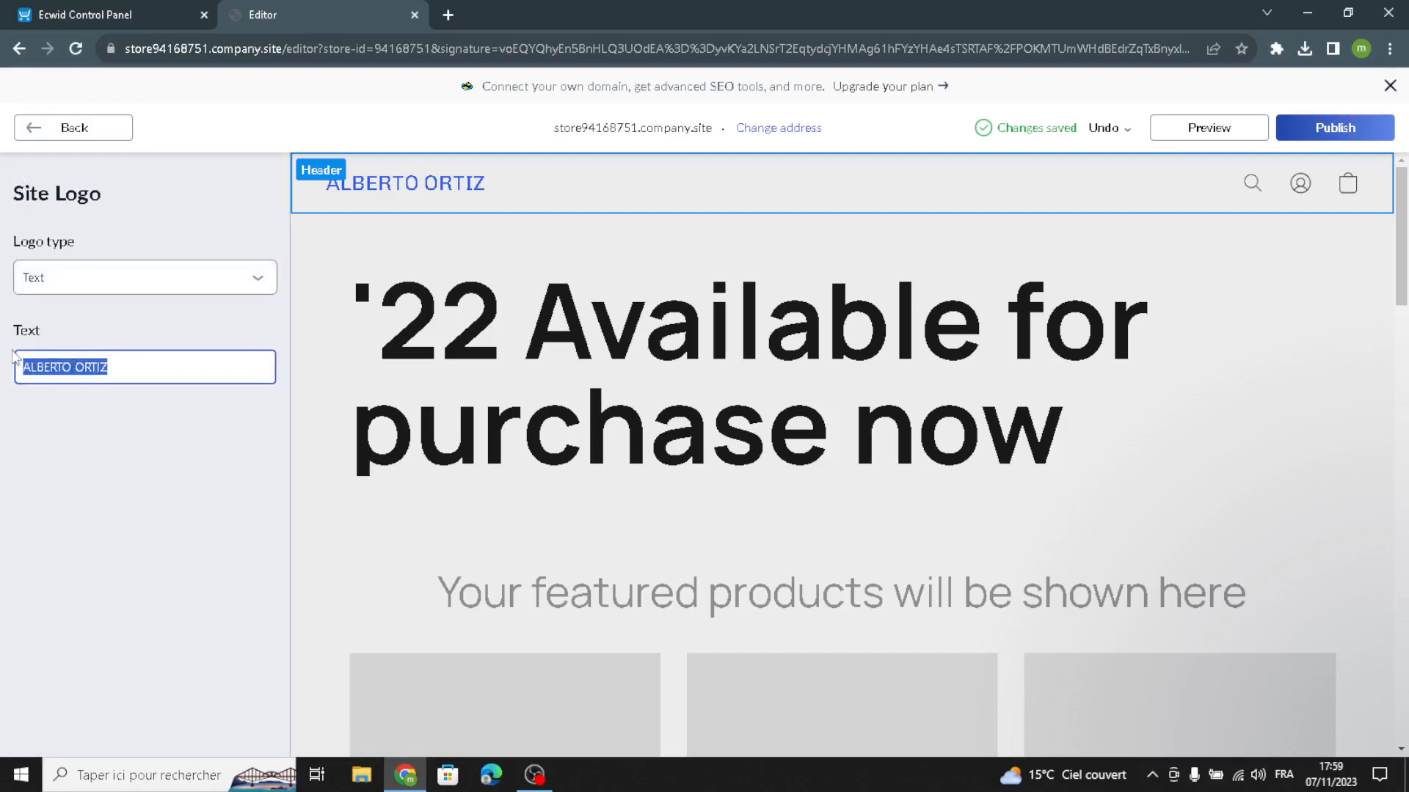
text(PartyPizzazz)
click(115, 412)
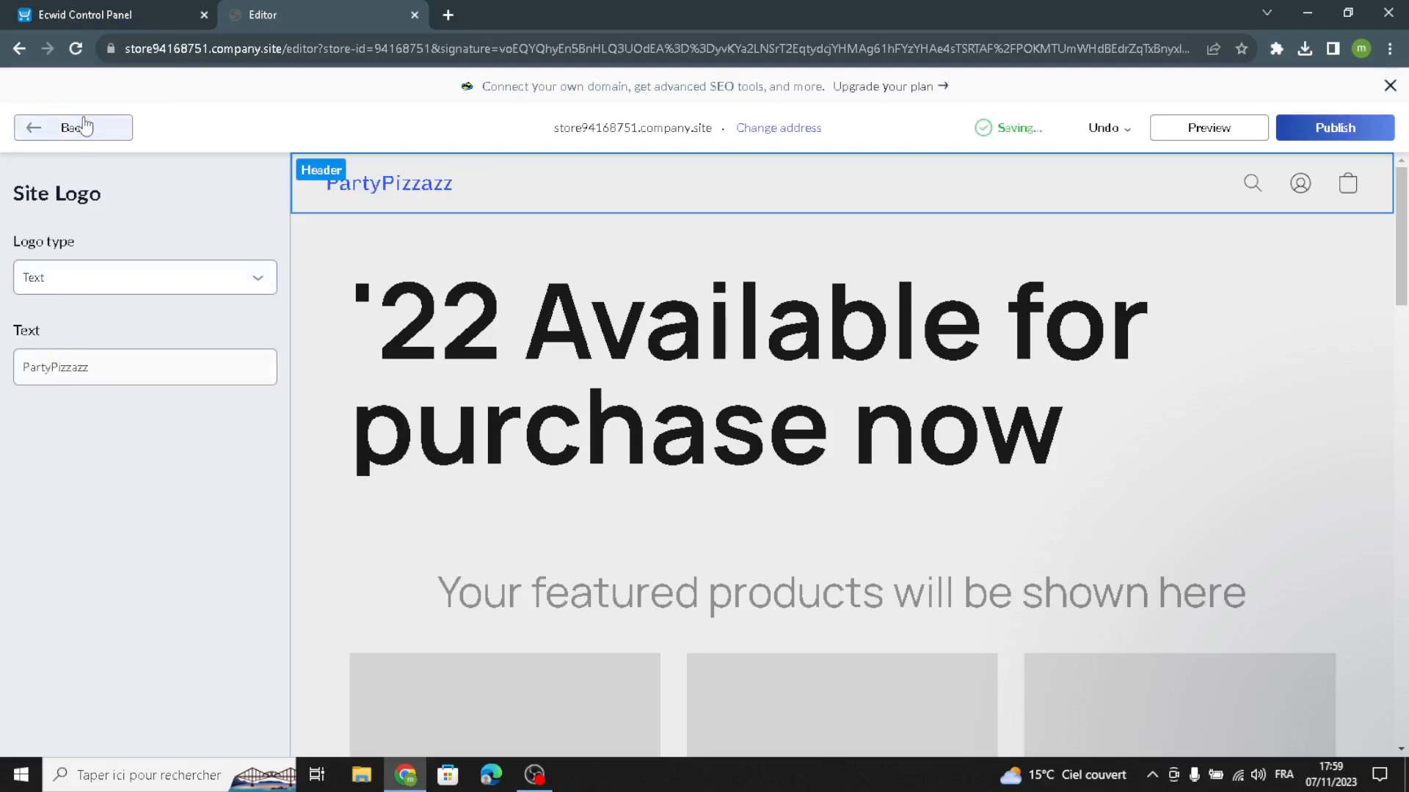
click(81, 126)
Add a new item to the header's navigation menu and choose the header layout with the menu first and the logo centred
click(147, 430)
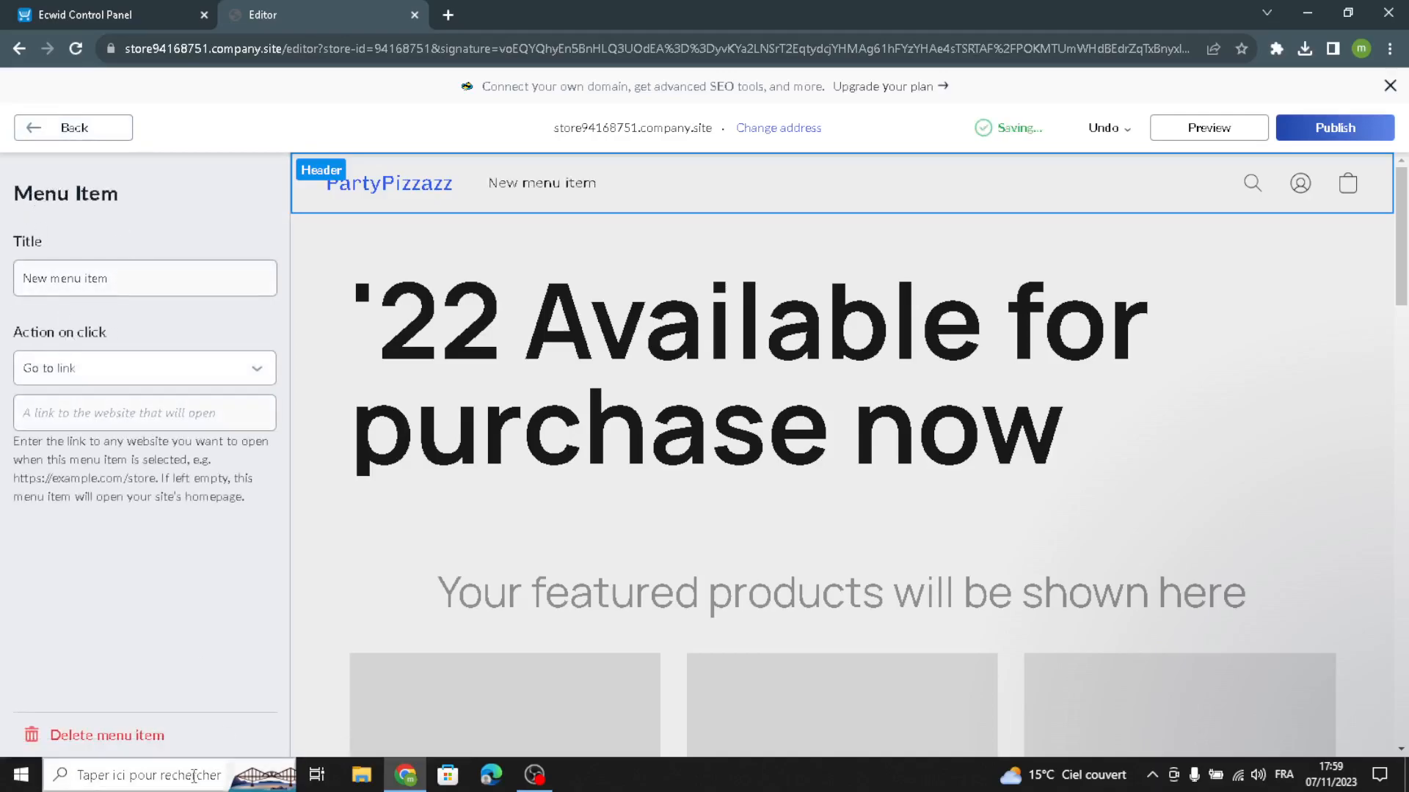
click(53, 132)
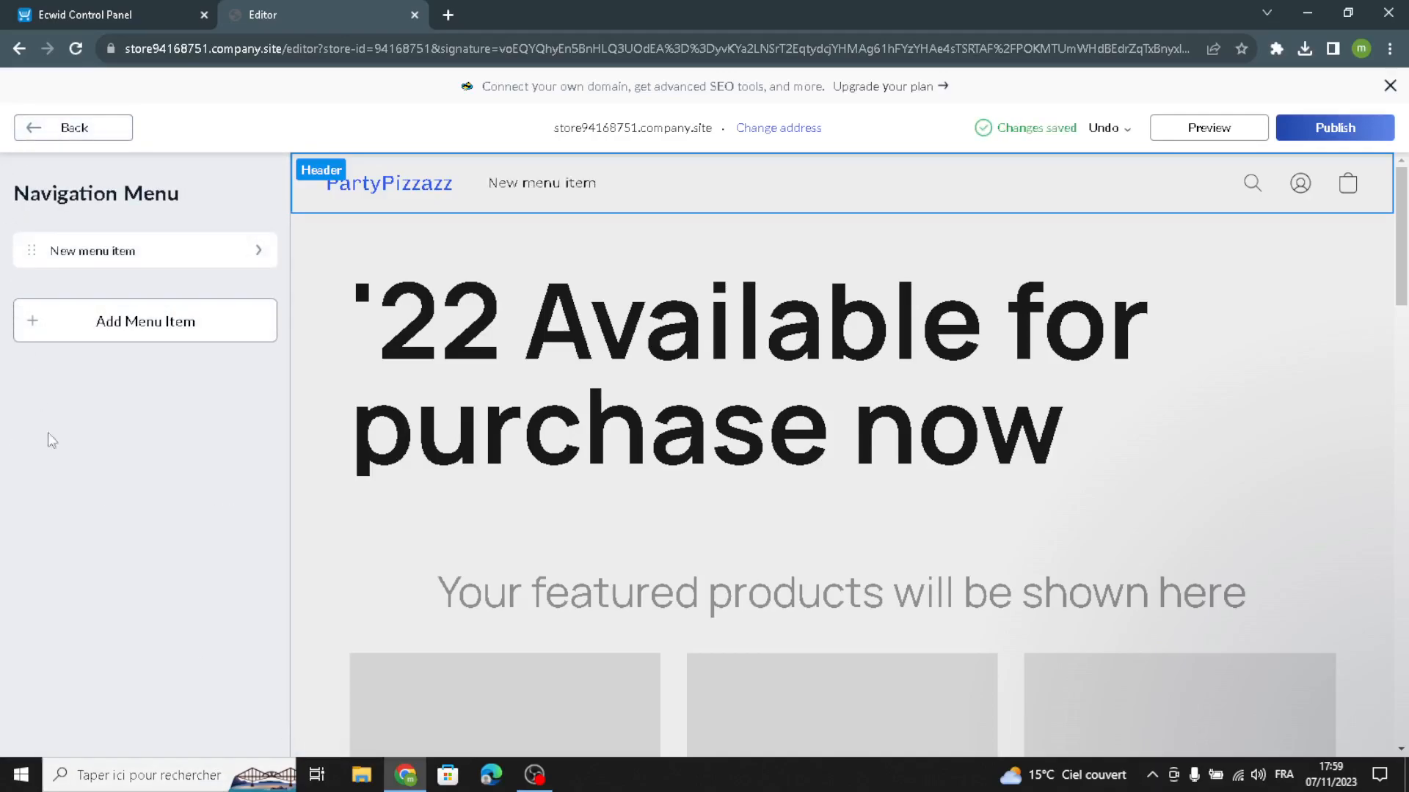
click(73, 129)
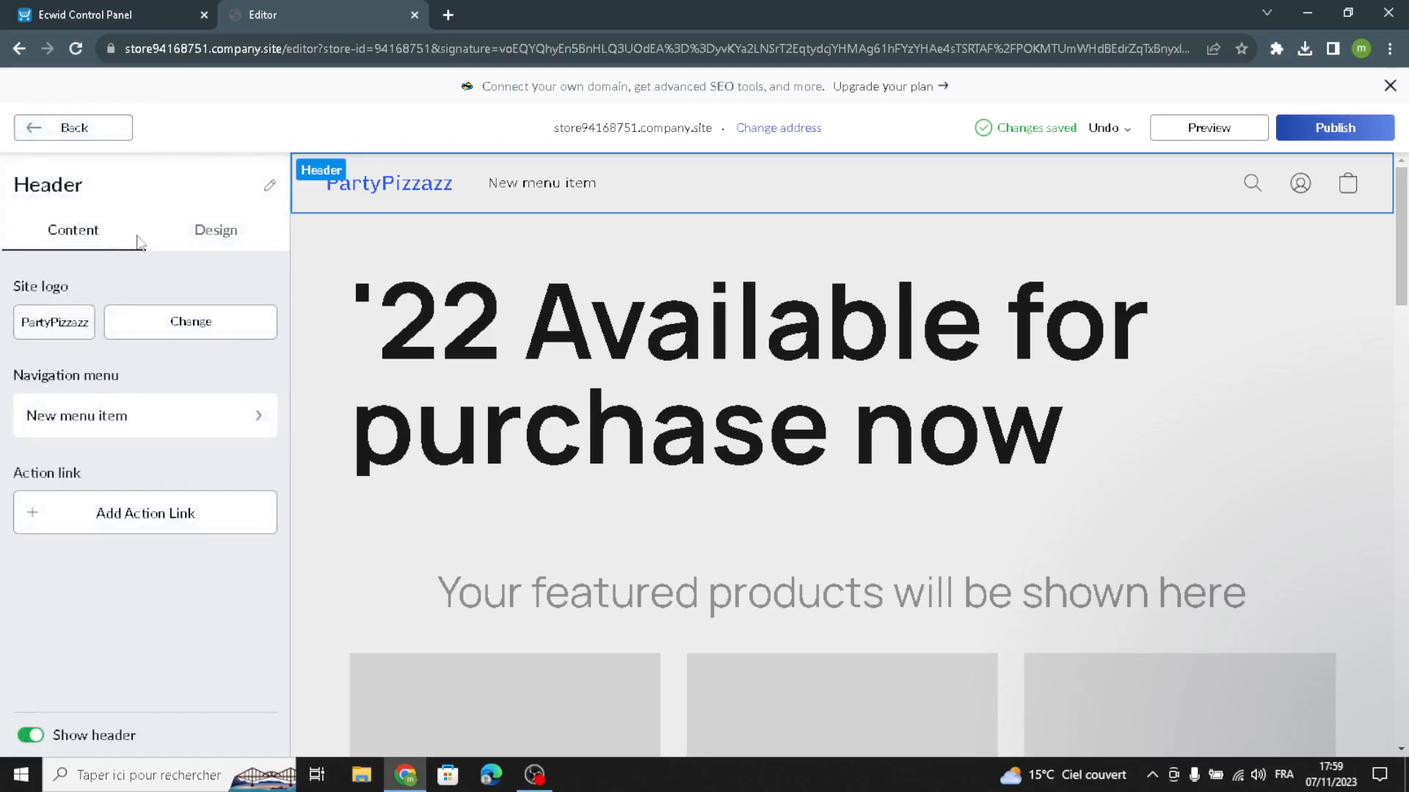
click(189, 242)
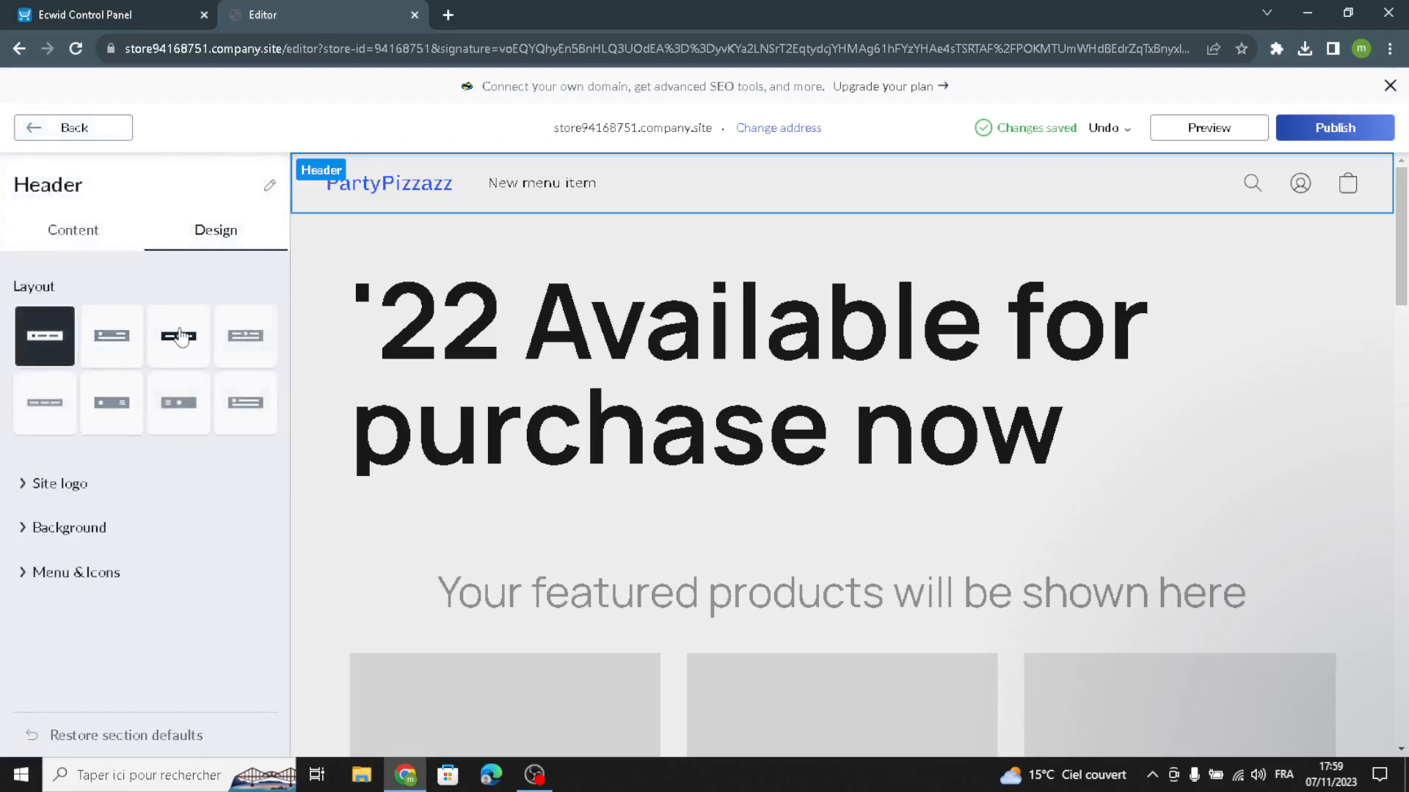
click(178, 336)
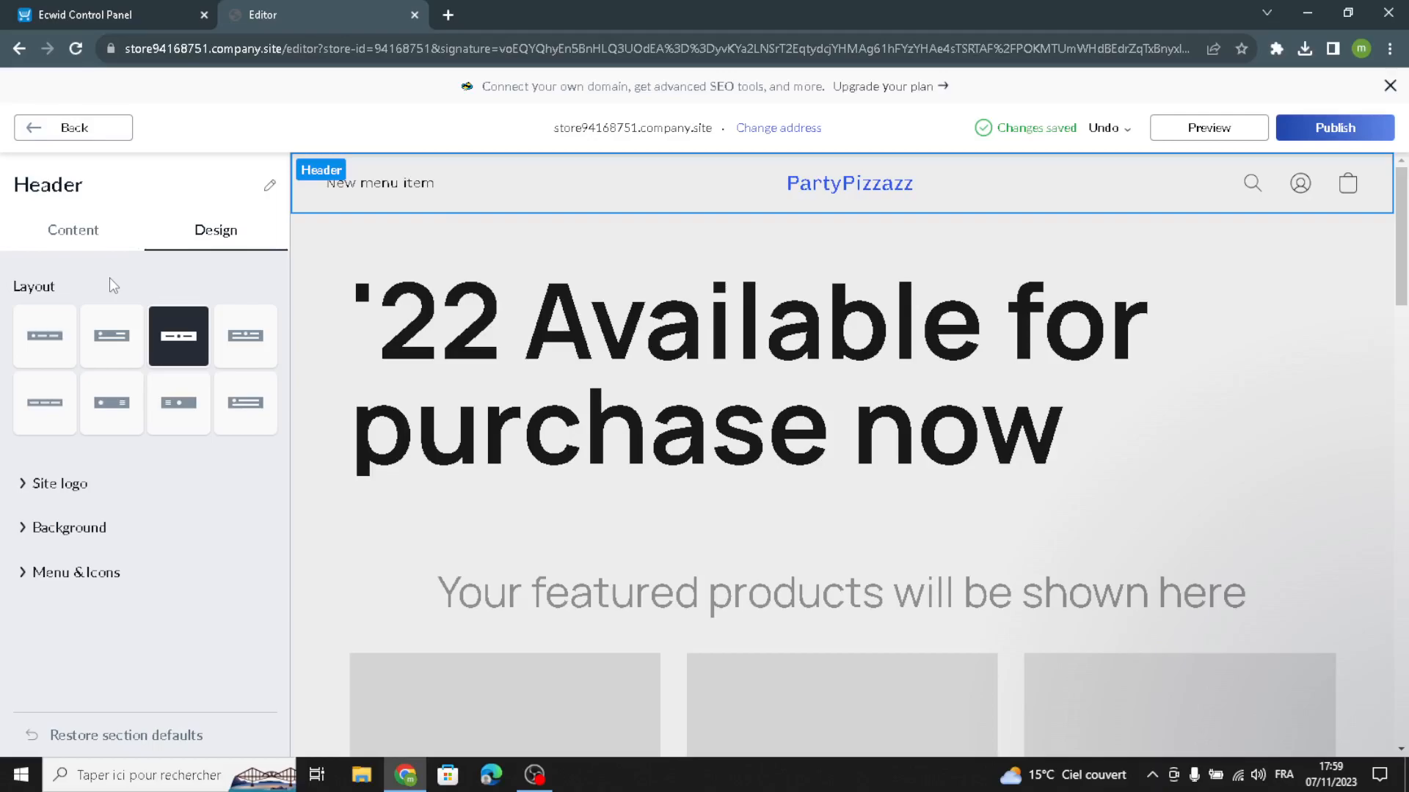
Set the site logo's font to Alice and its size to 26
click(66, 484)
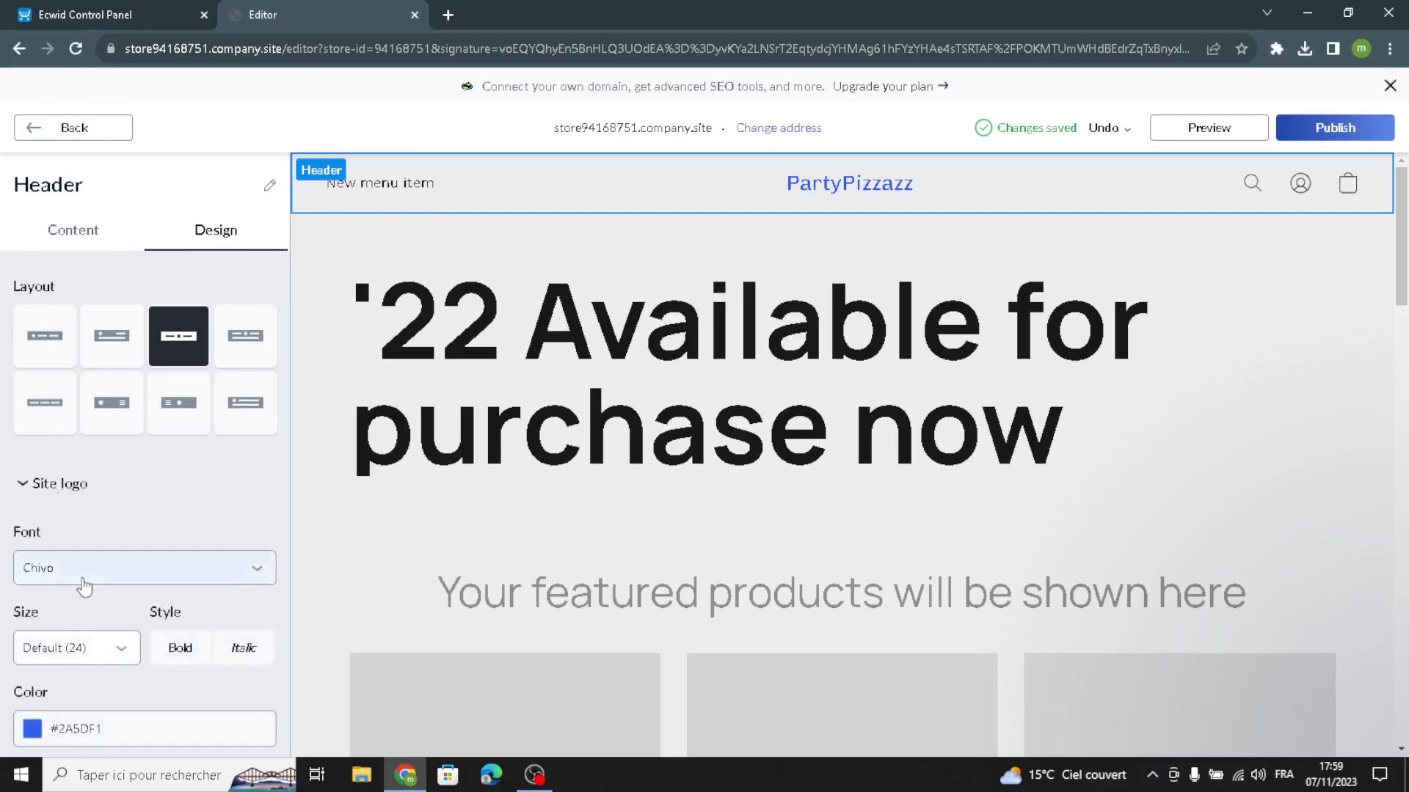
click(83, 583)
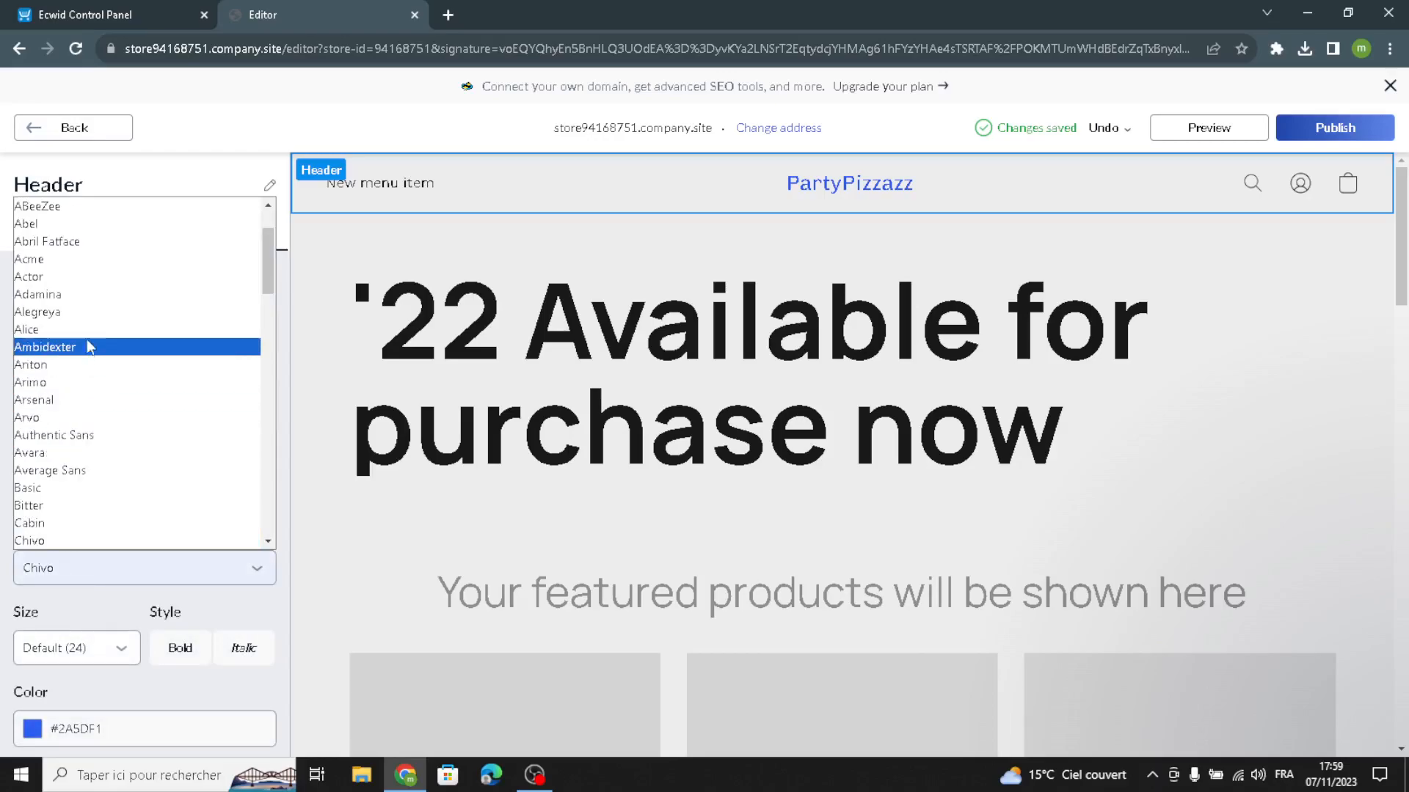
click(44, 330)
scroll(73, 513, down, 1)
click(73, 559)
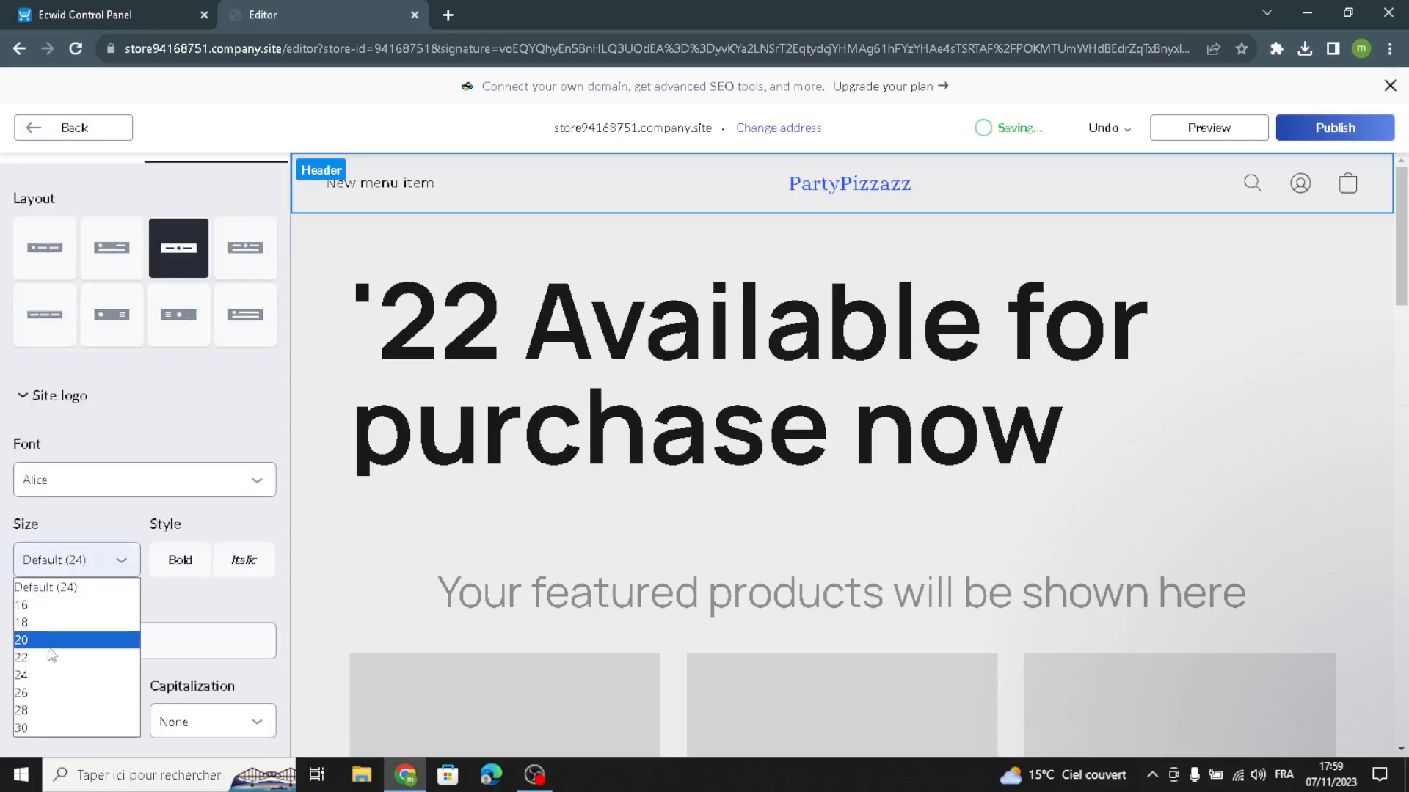
click(41, 693)
Change the site logo's color to the dark blue preset #1F3D58 and add a frame outline around it
scroll(59, 668, down, 2)
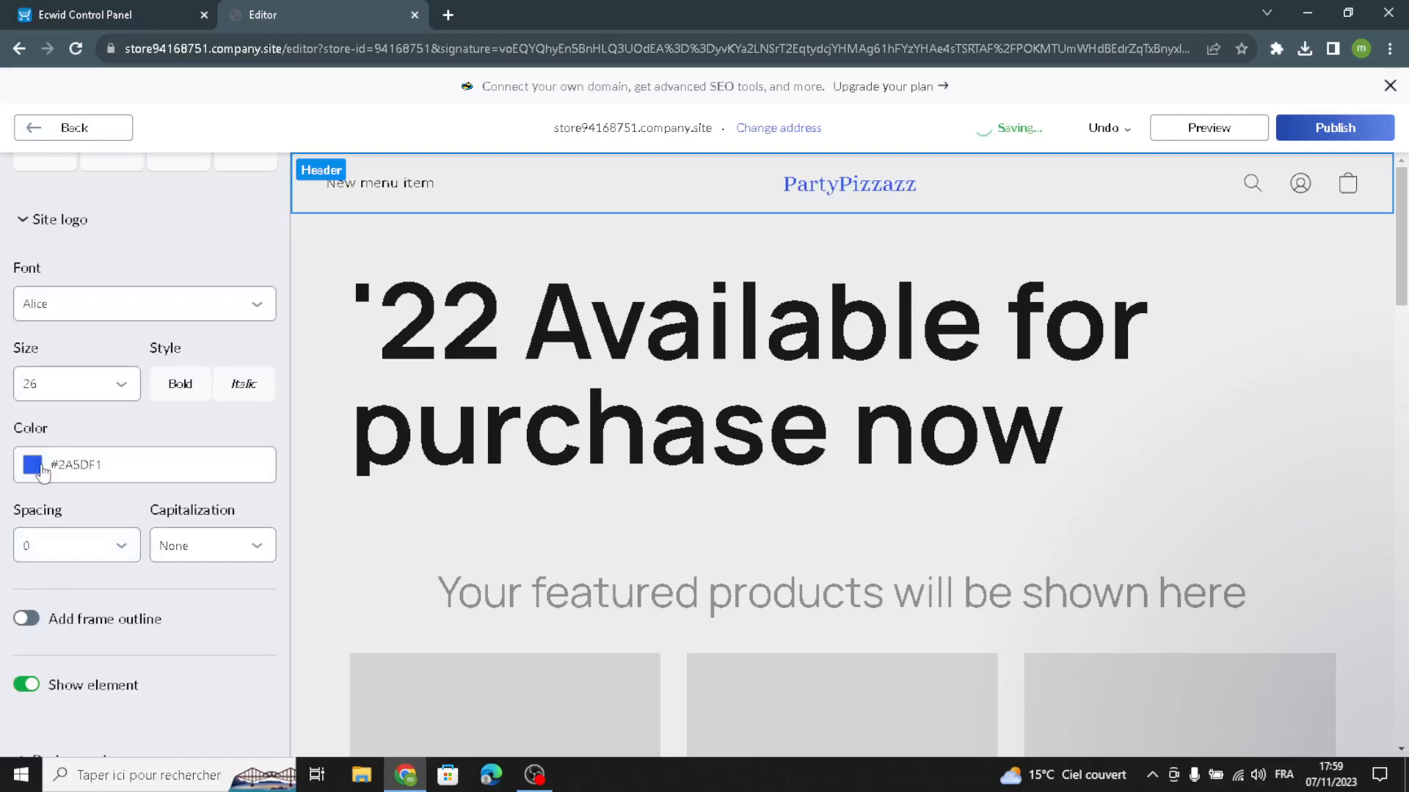
click(33, 464)
scroll(94, 189, up, 1)
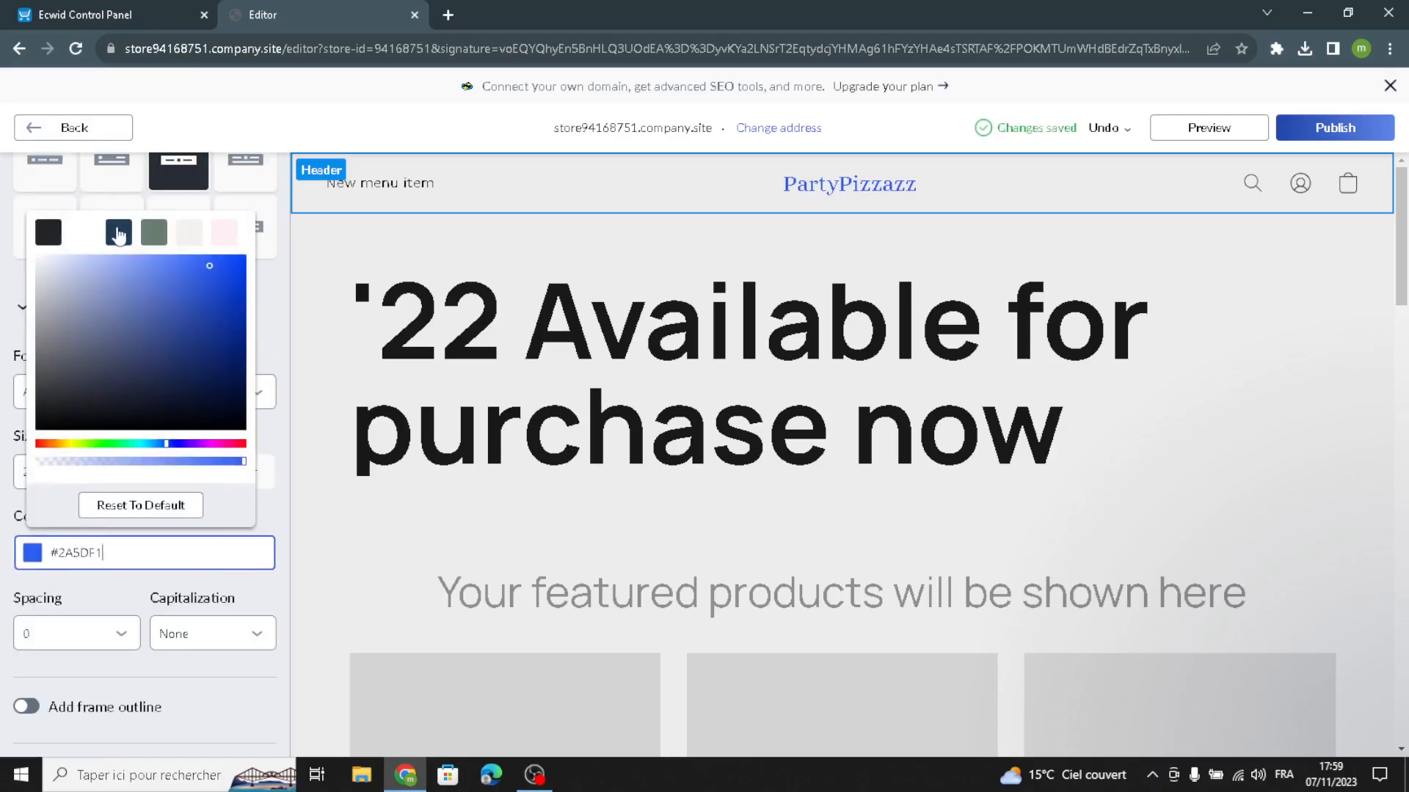
click(118, 235)
click(27, 707)
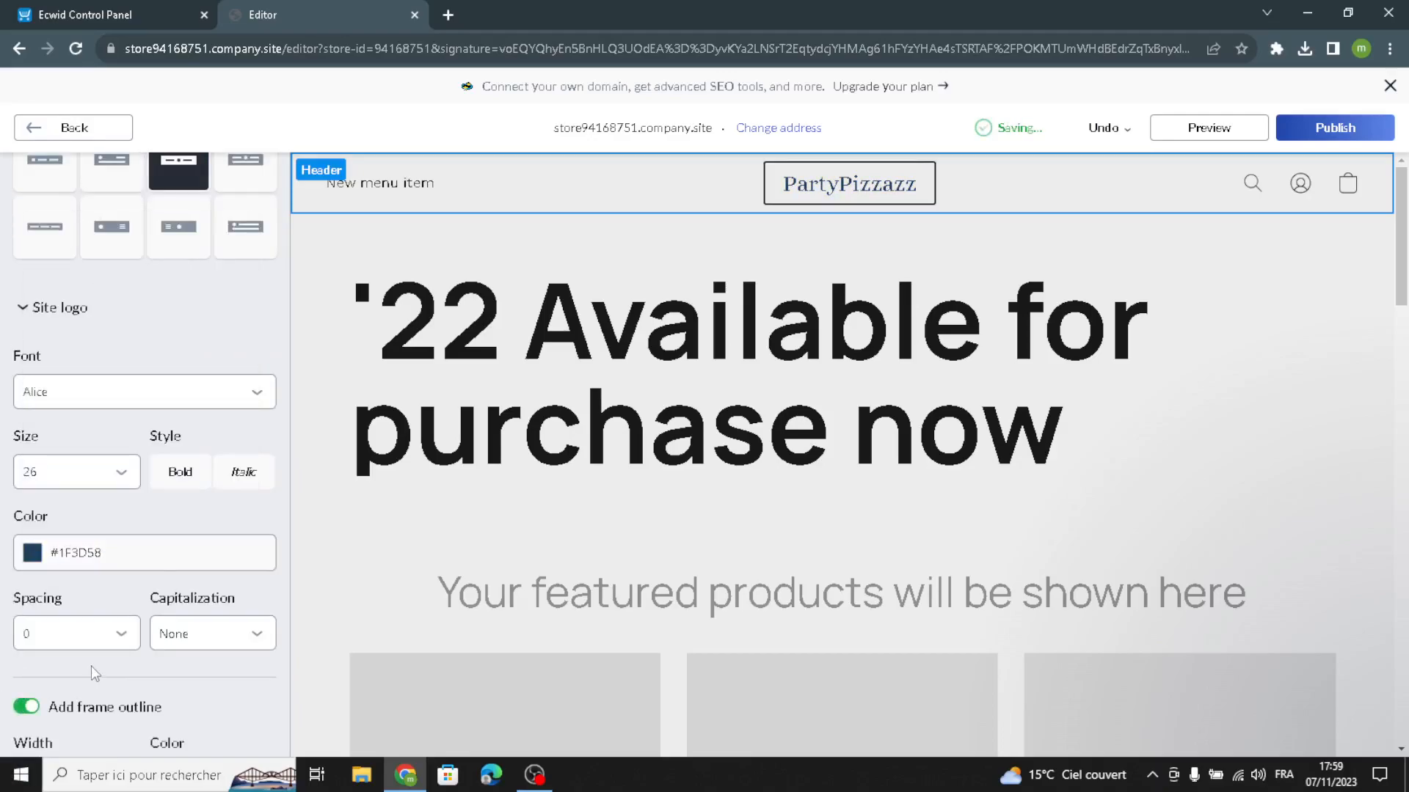
Set the header's background style to Grayscale transparent
scroll(95, 674, up, 2)
scroll(121, 646, down, 6)
scroll(128, 645, up, 1)
scroll(127, 645, down, 1)
click(24, 631)
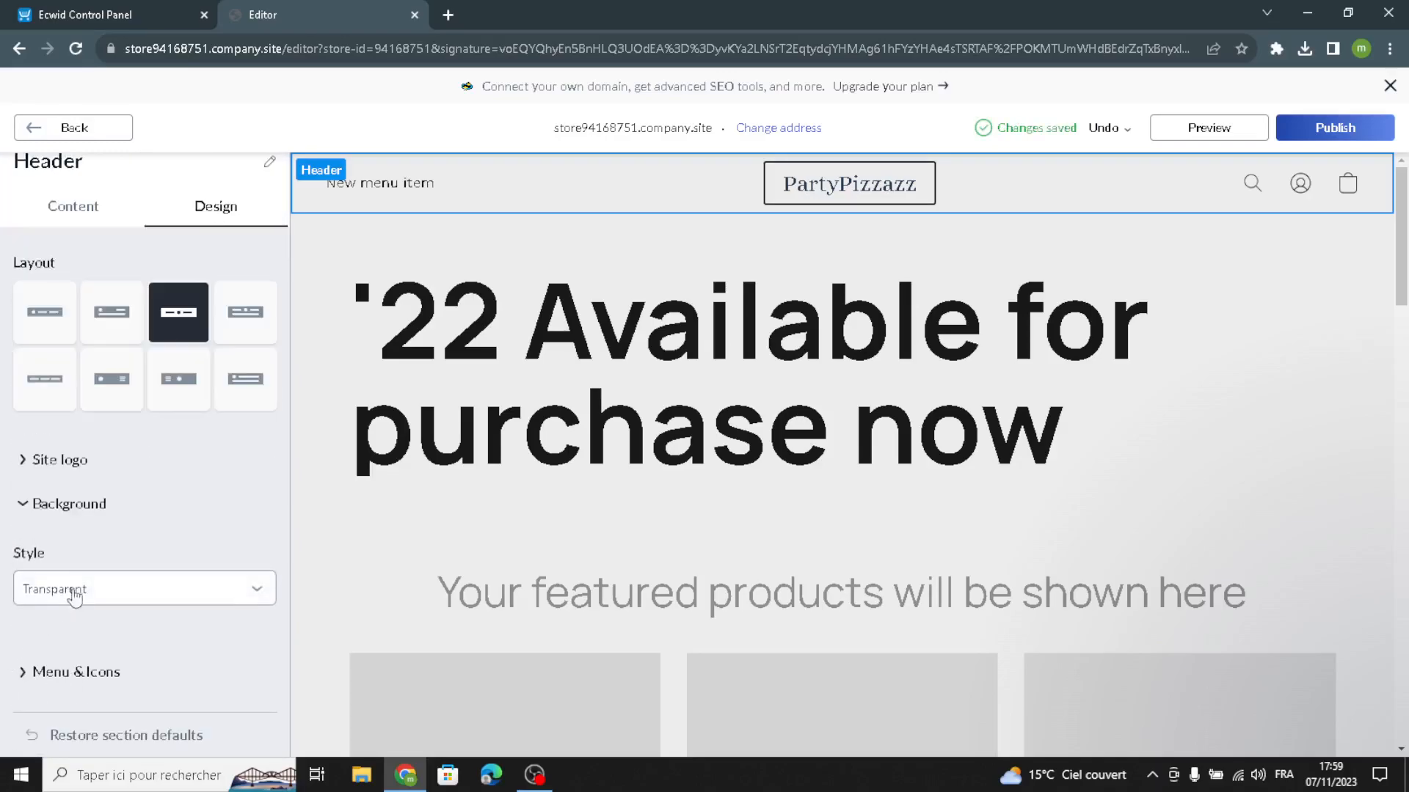
click(72, 598)
click(57, 650)
scroll(40, 593, up, 1)
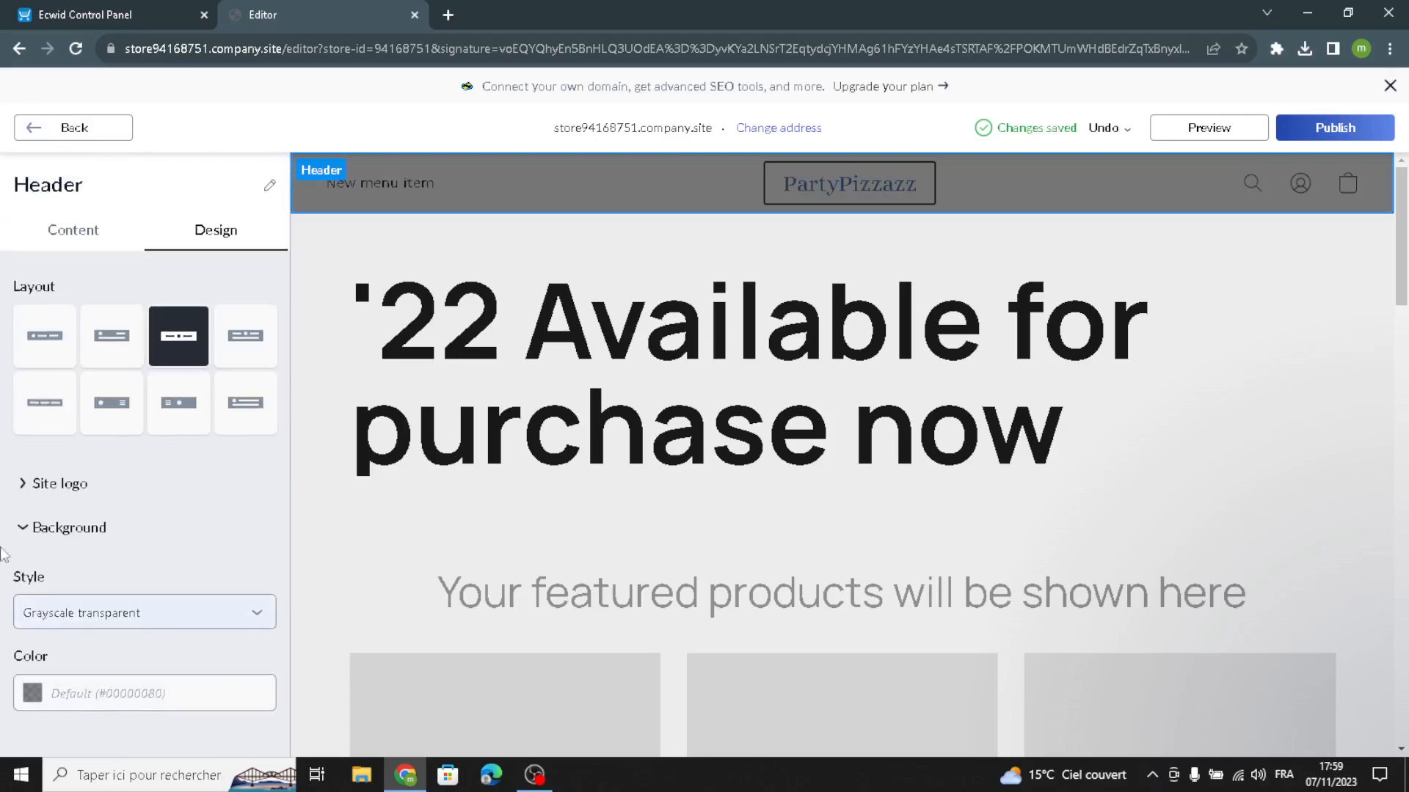
Replace the Headline section's title with "Welcome to our site for party decorations"
click(79, 129)
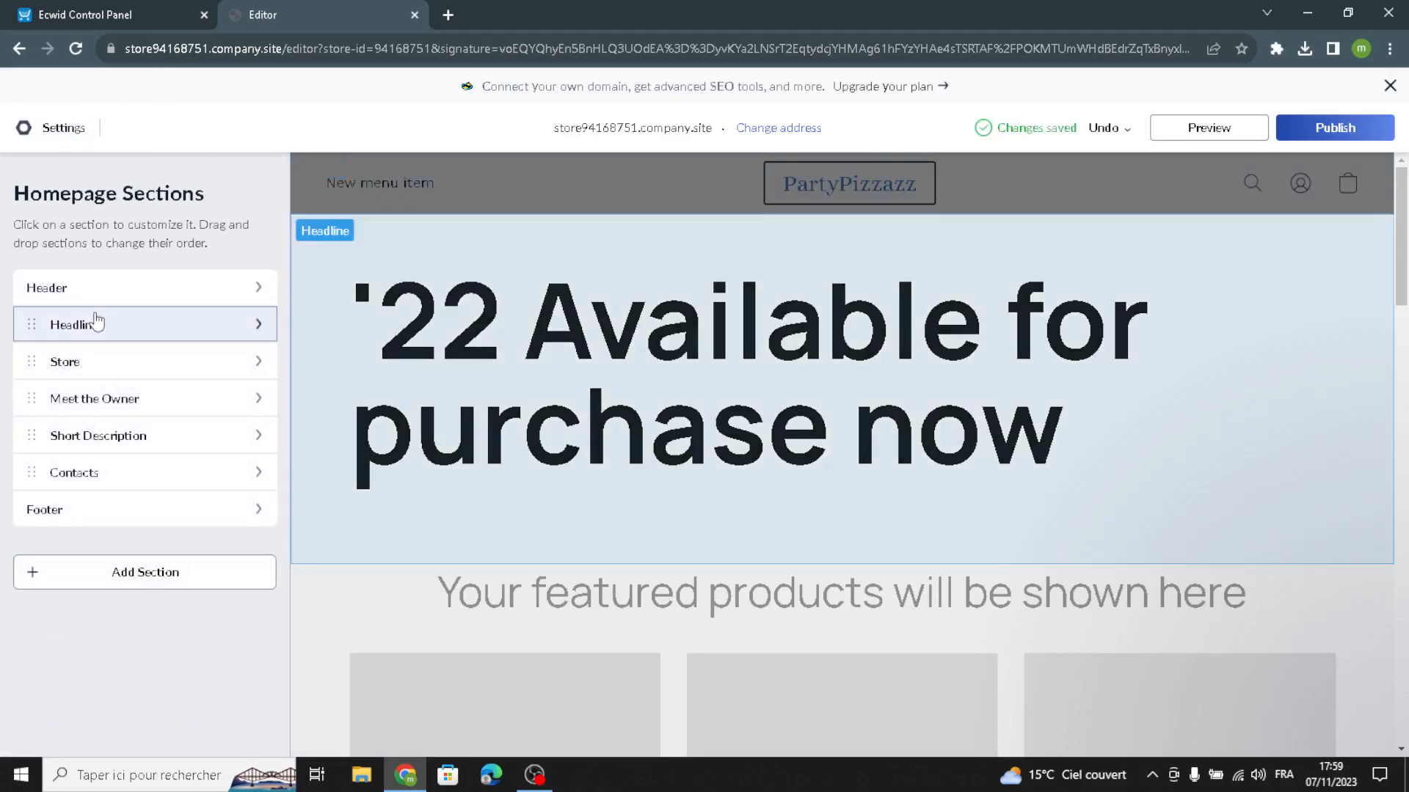
click(96, 321)
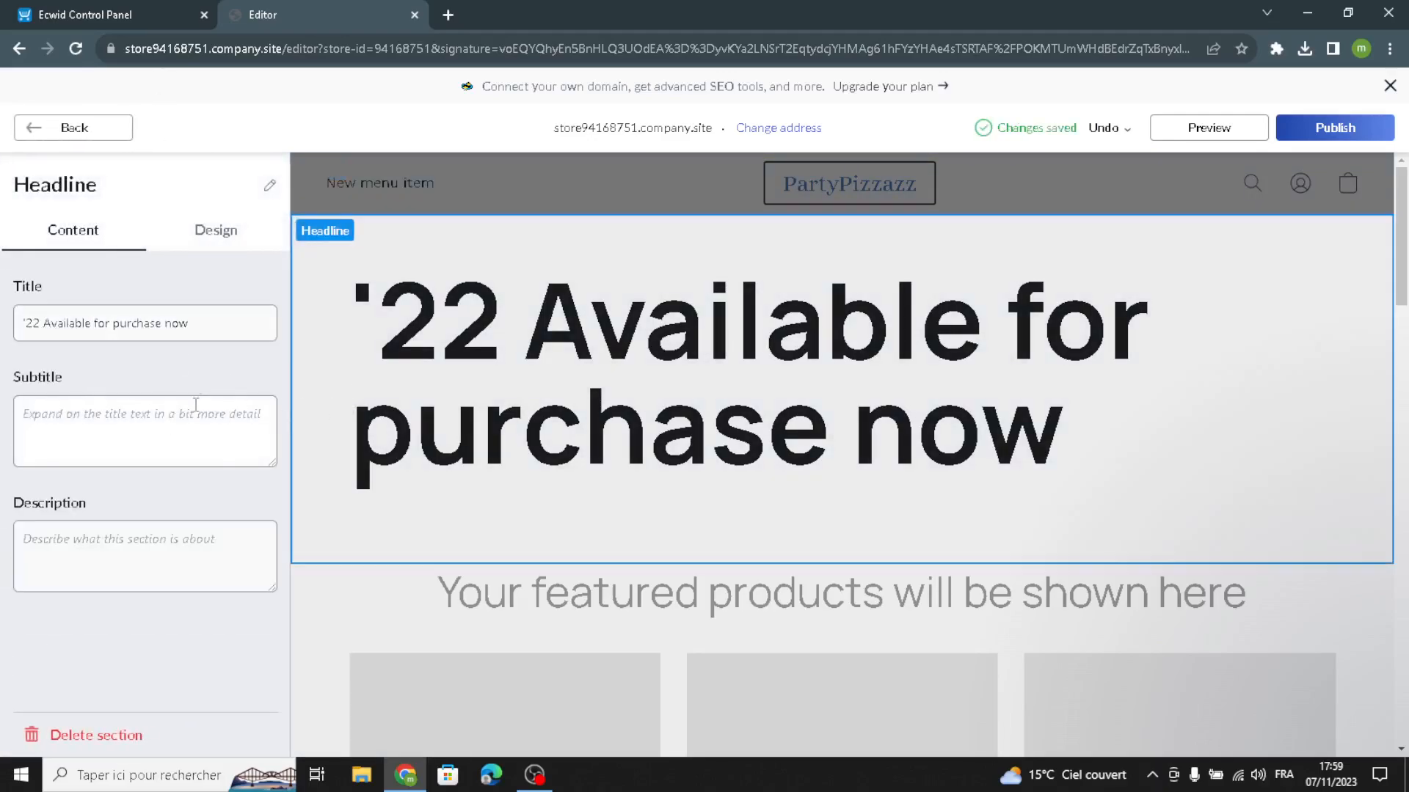
click(171, 415)
click(104, 544)
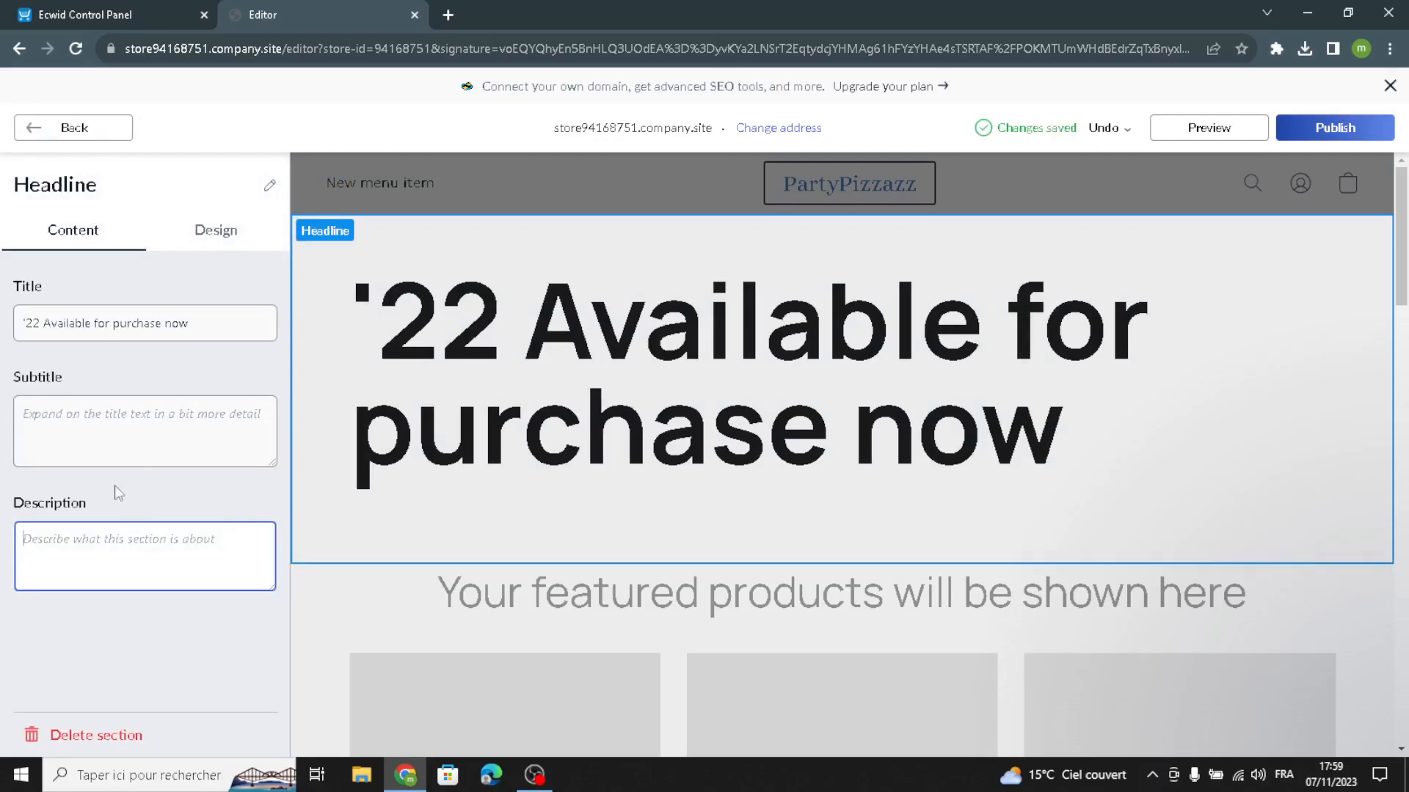
drag(220, 323, 4, 322)
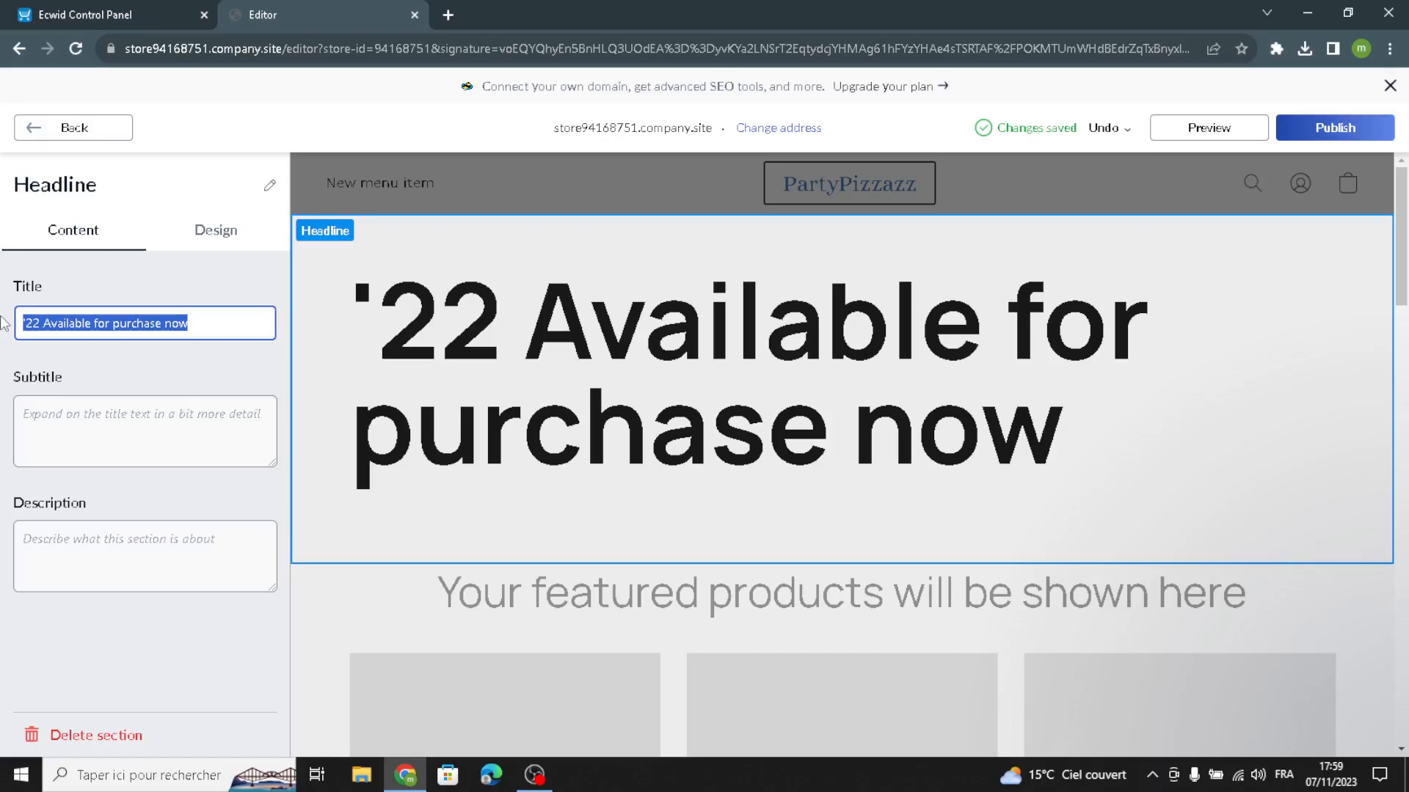
key(BackSpace)
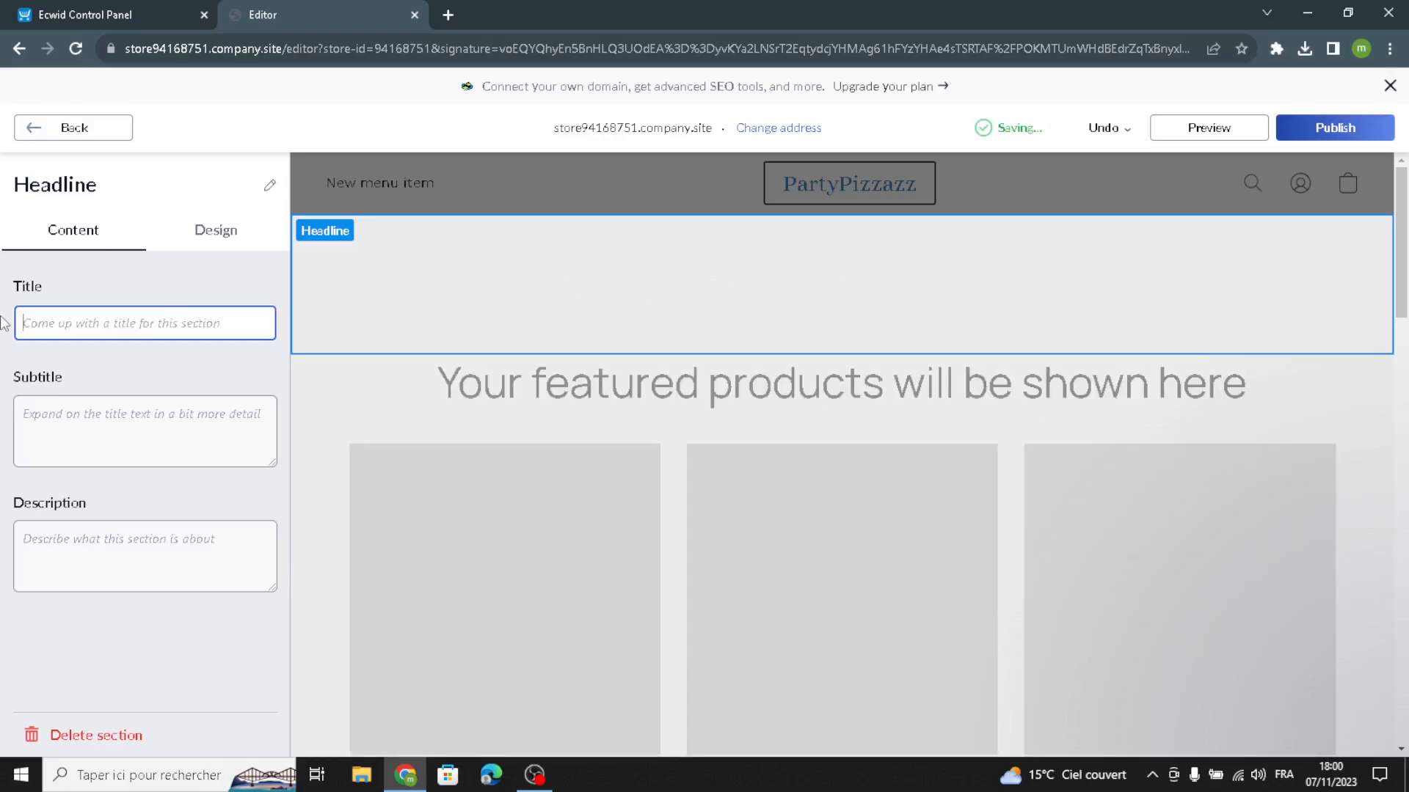
text(W)
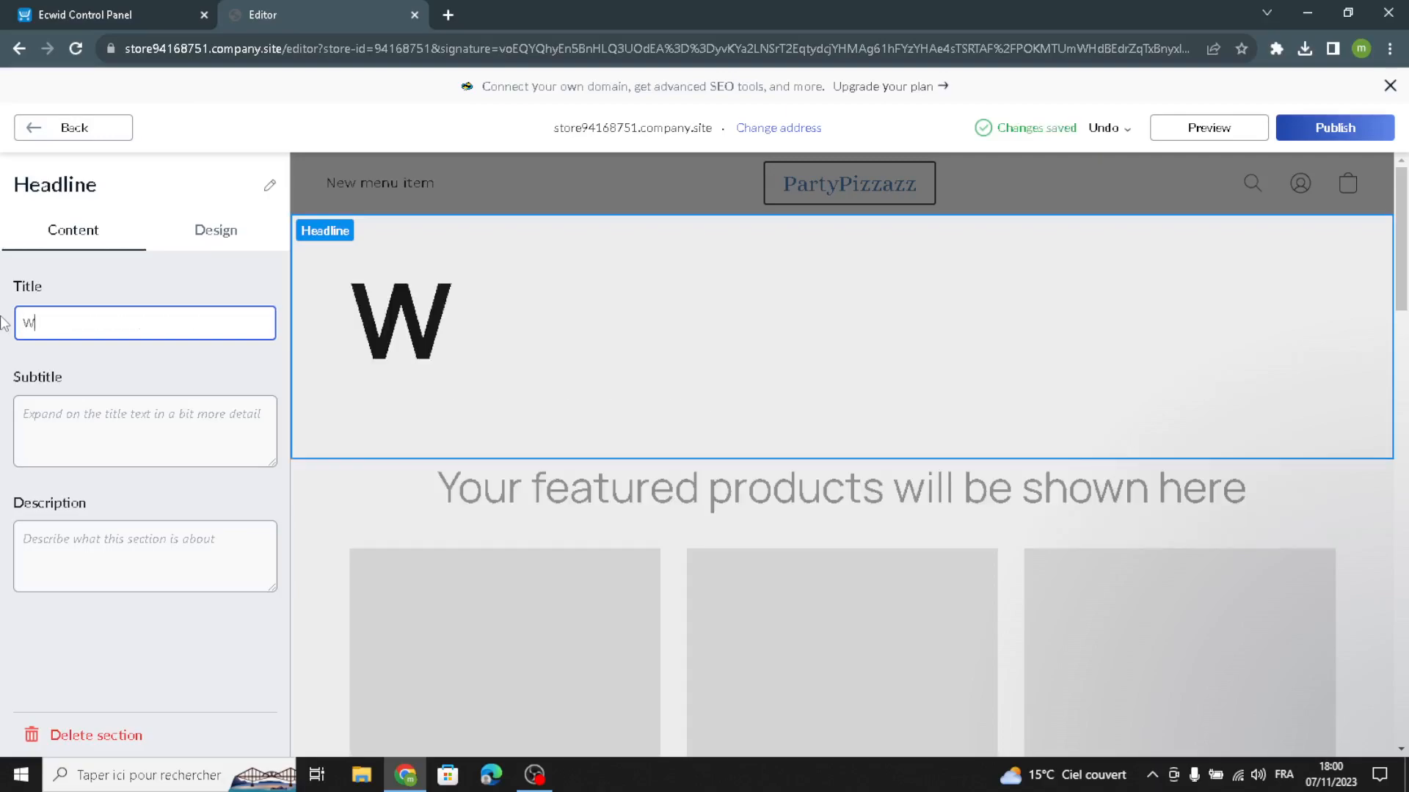
text(el)
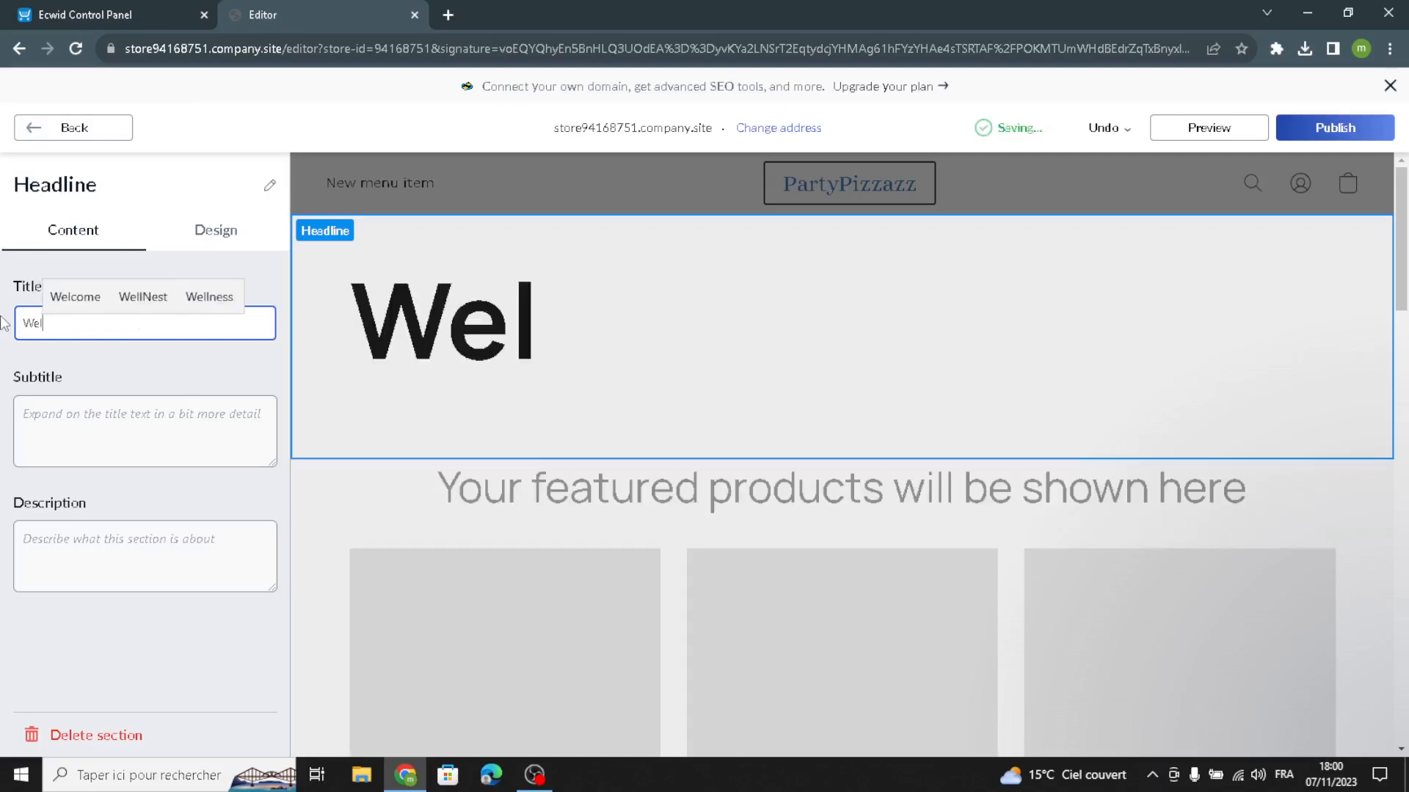
text(come to o)
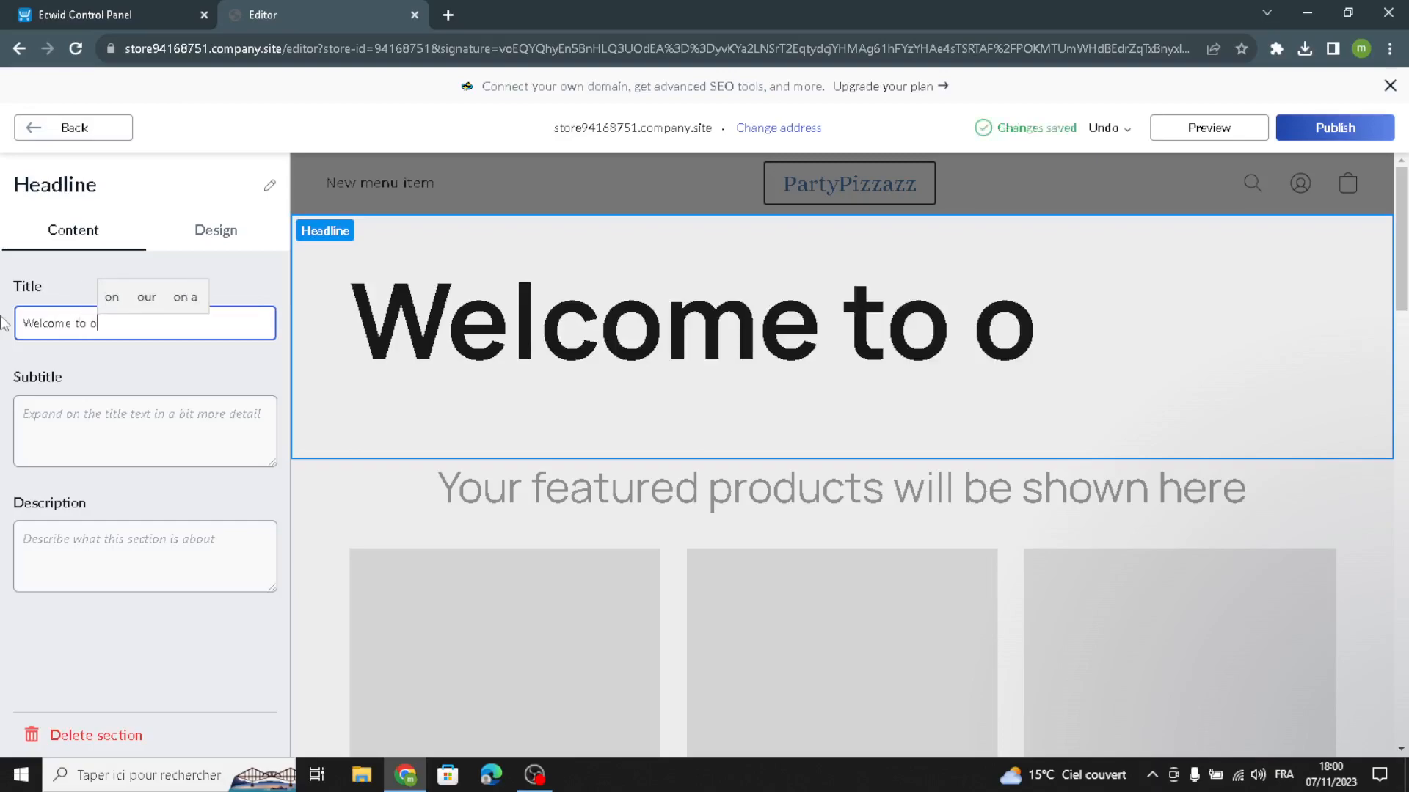
text(ur site for)
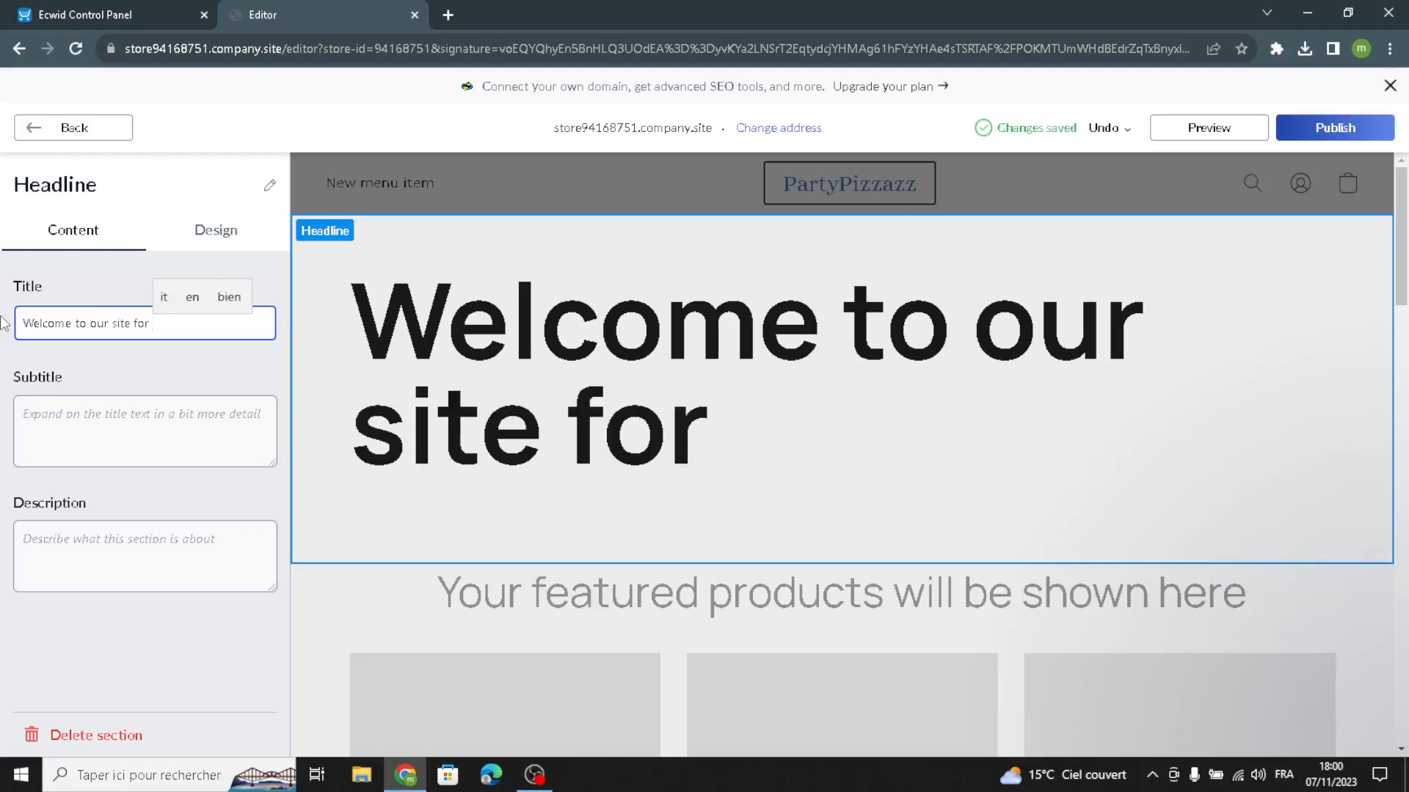
text( p)
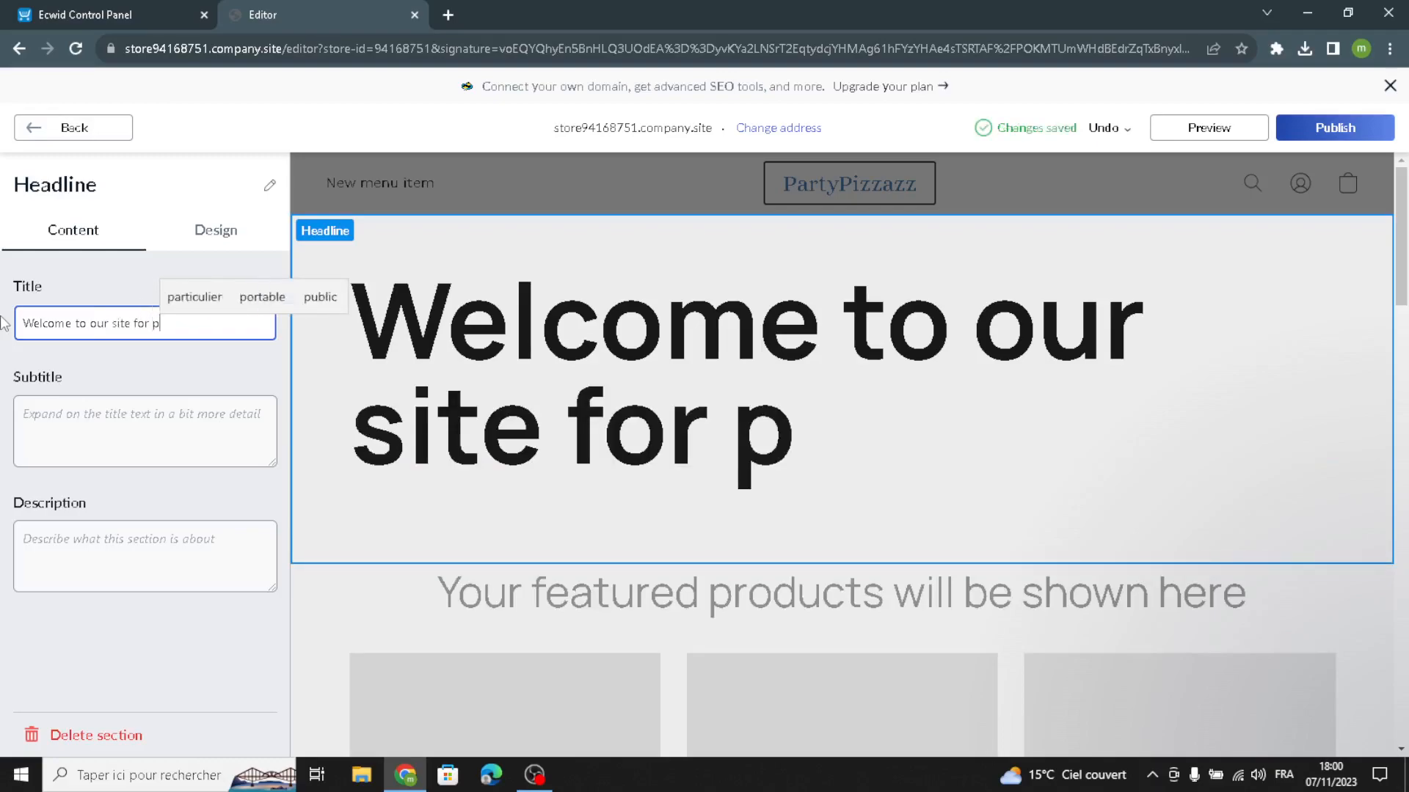
text(arty )
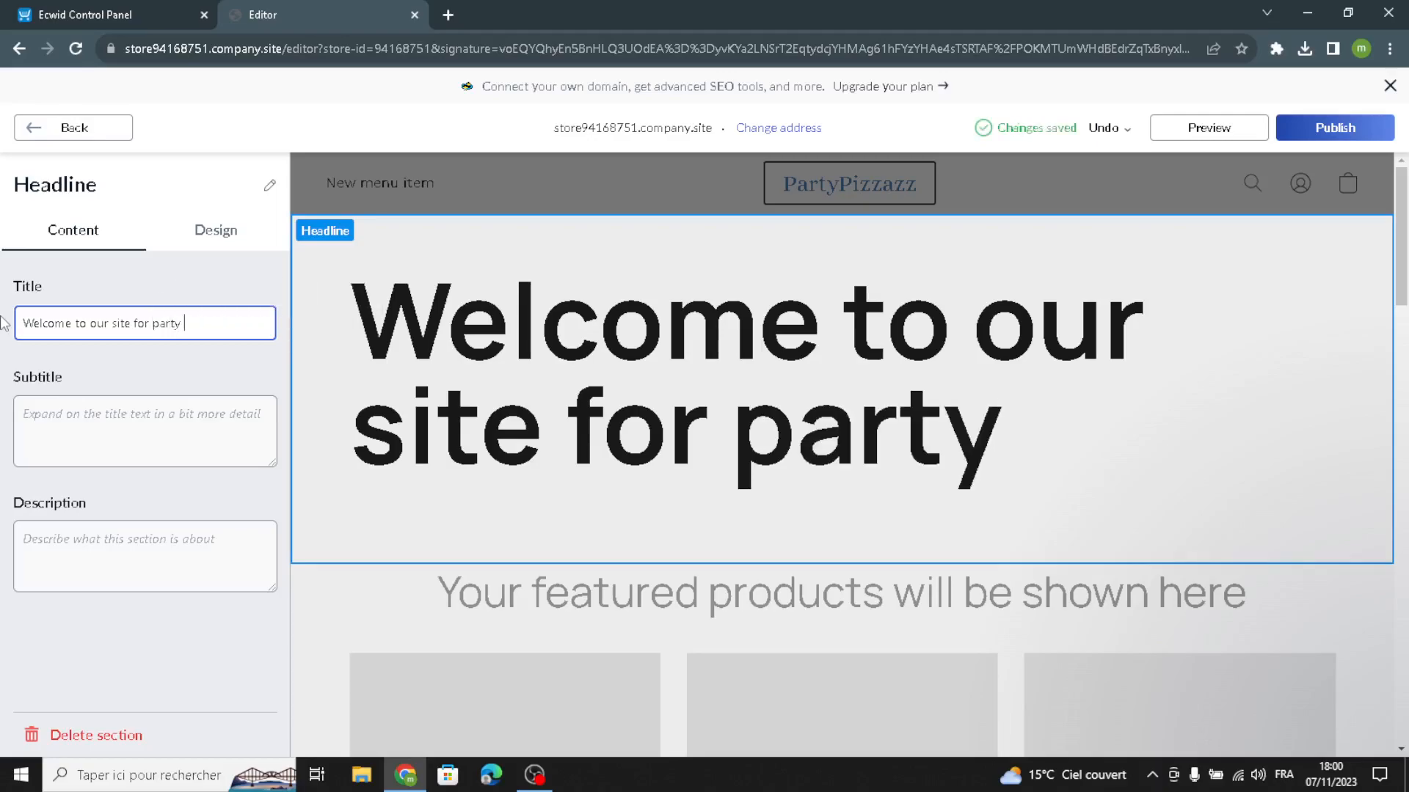
text(decor)
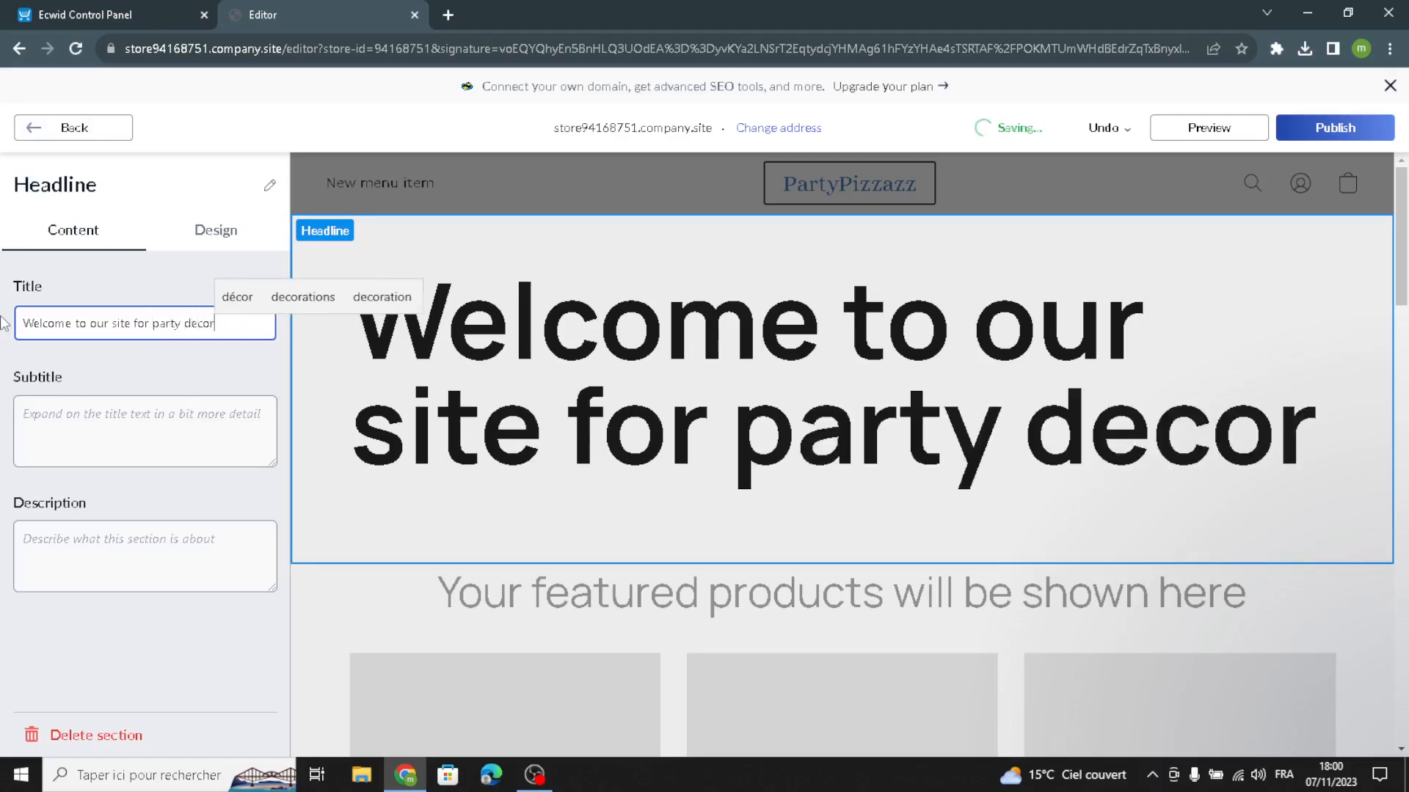
text(ations)
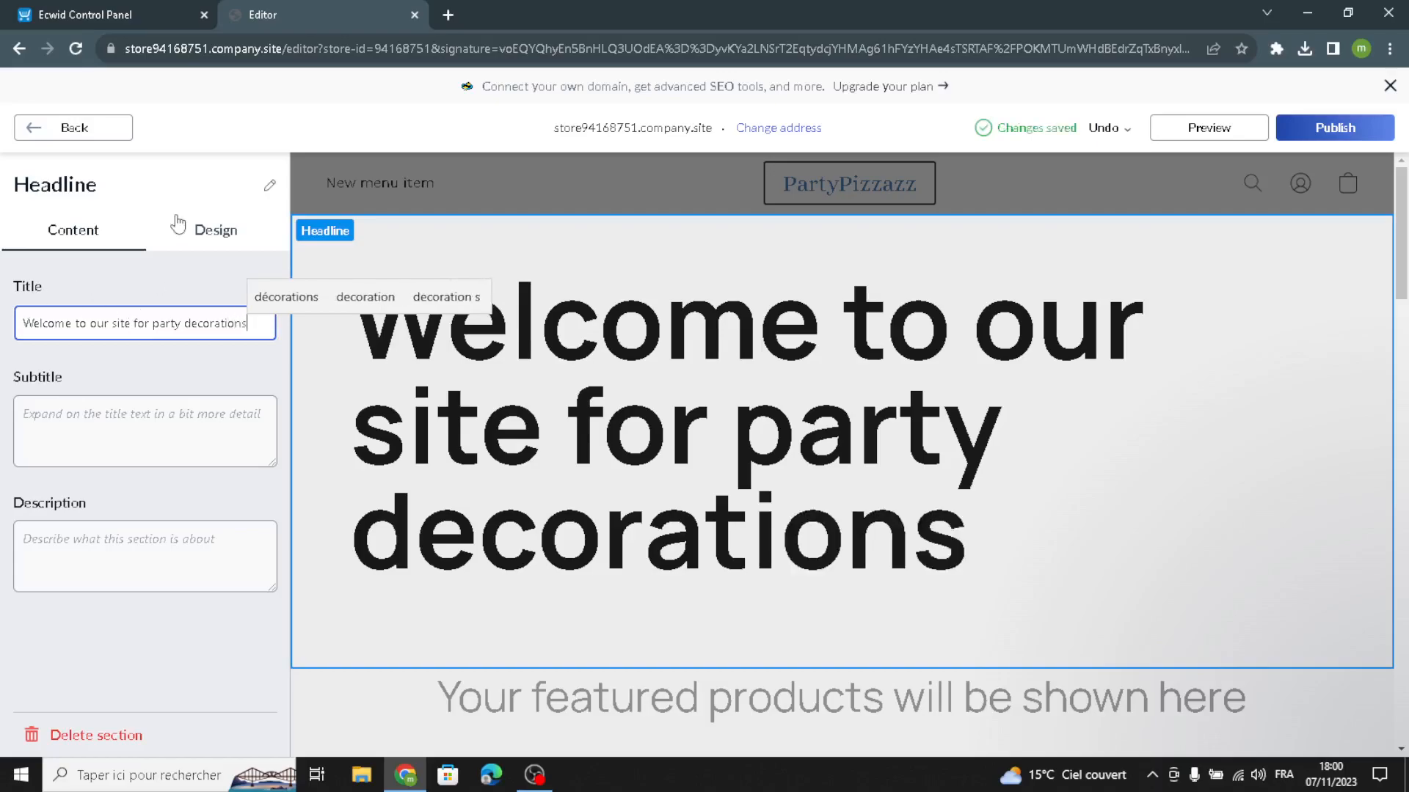
Change the Headline section's solid background color to the grey-blue preset #9AAAB8
click(270, 185)
click(242, 230)
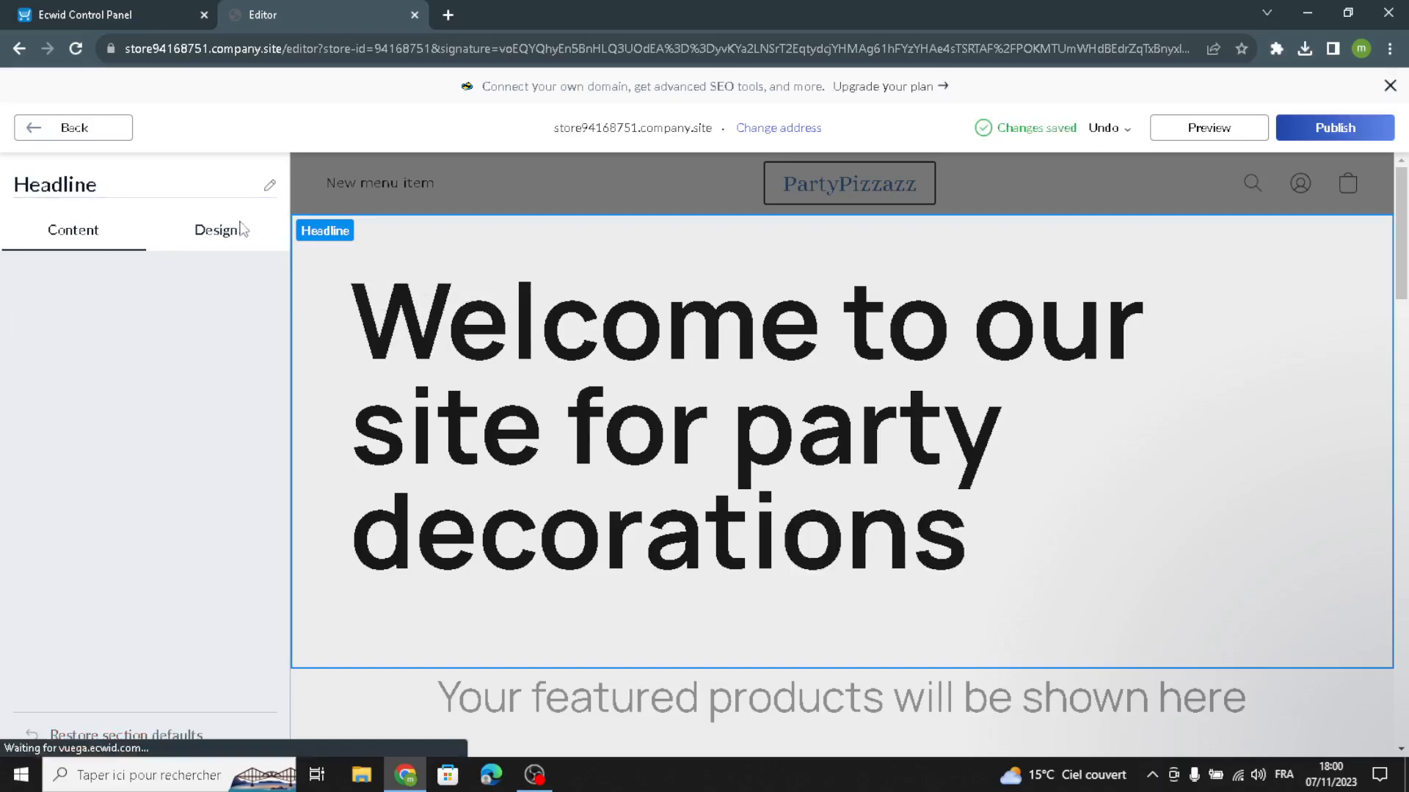
click(61, 426)
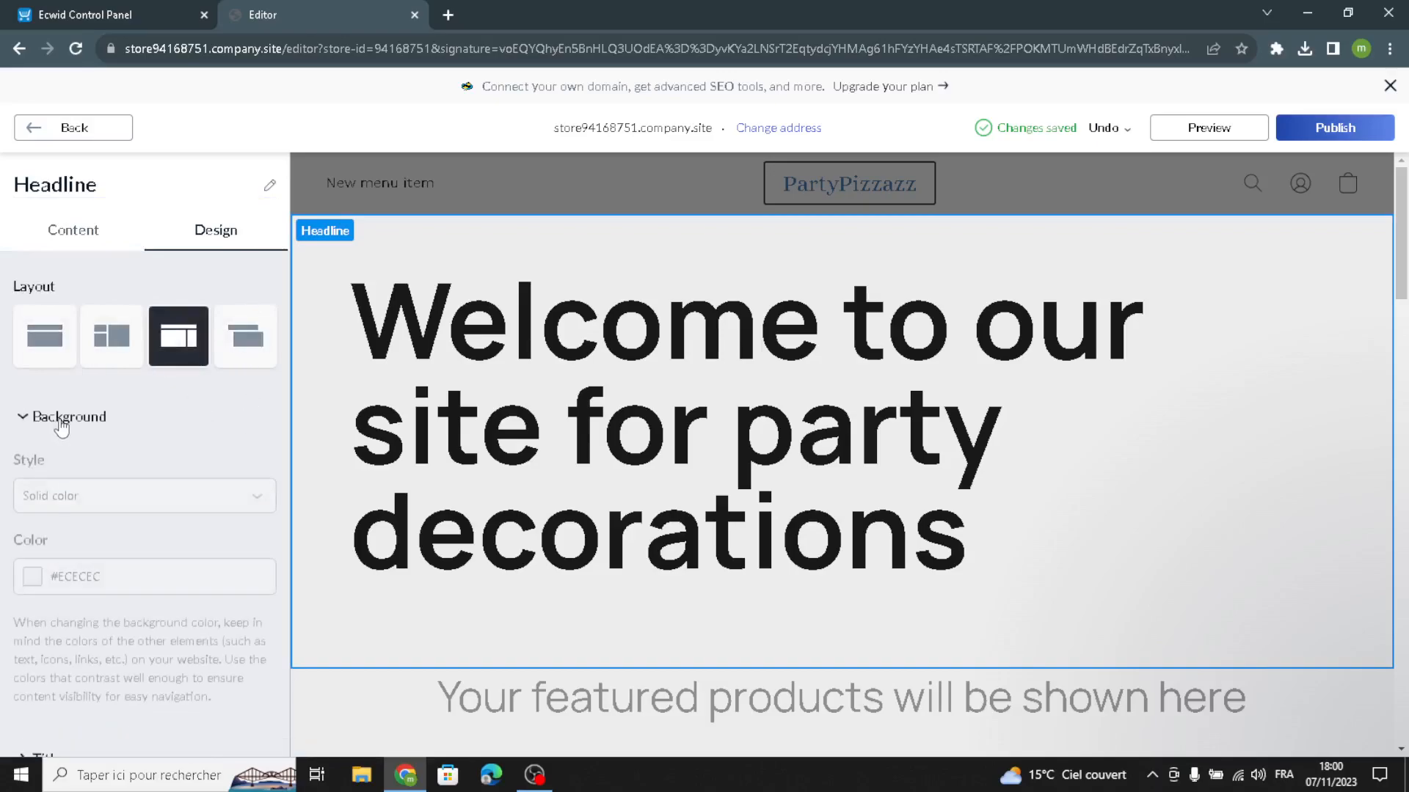
click(34, 593)
click(118, 631)
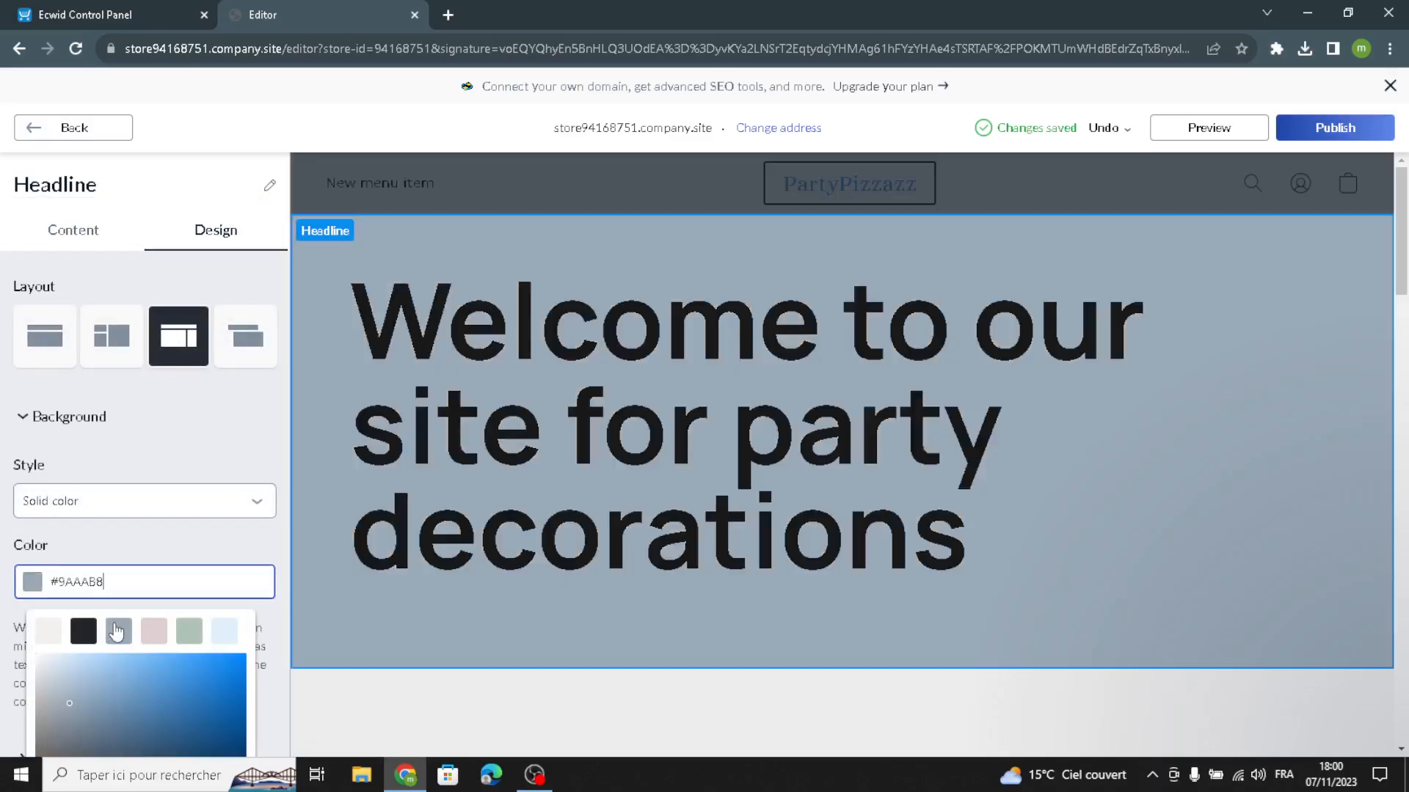
click(76, 552)
click(110, 502)
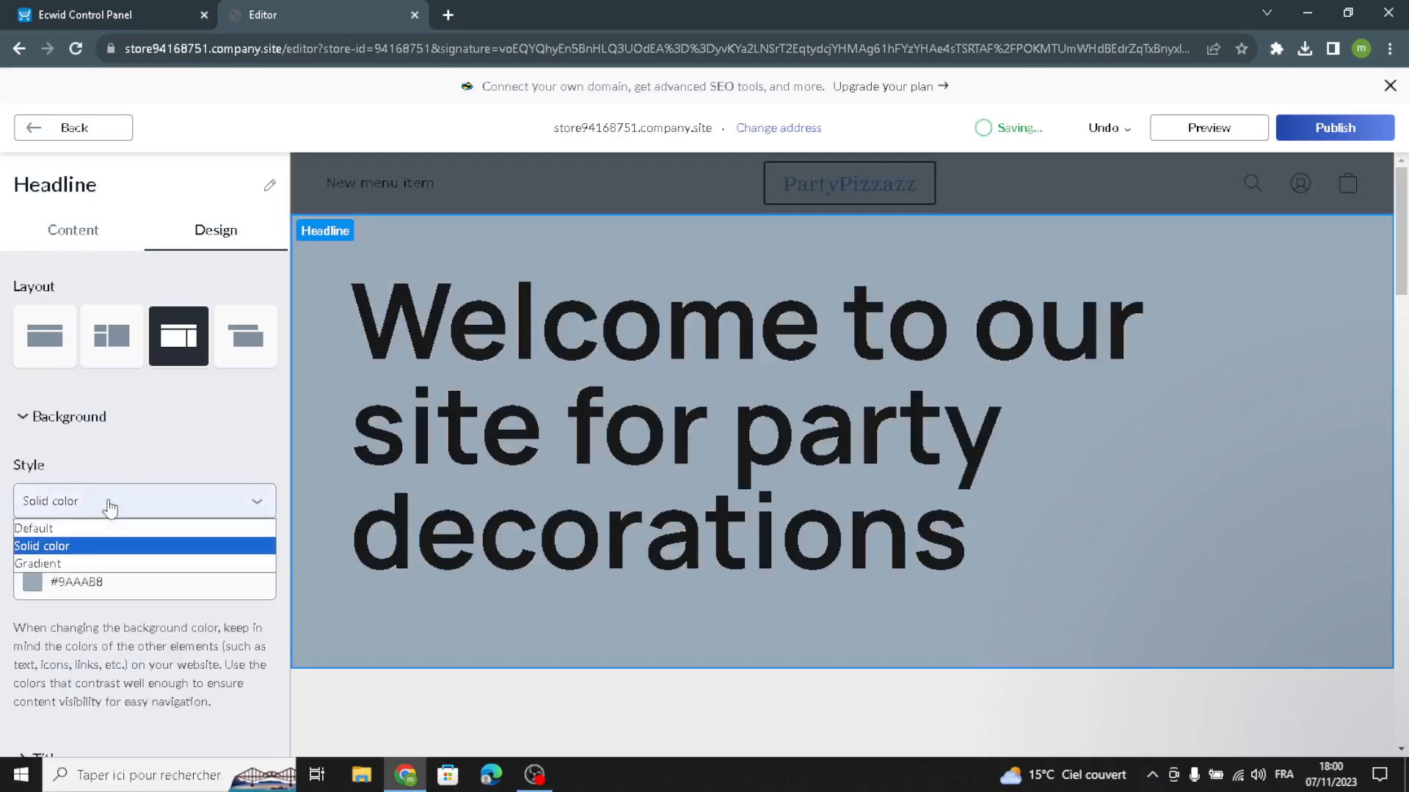
click(106, 463)
click(90, 431)
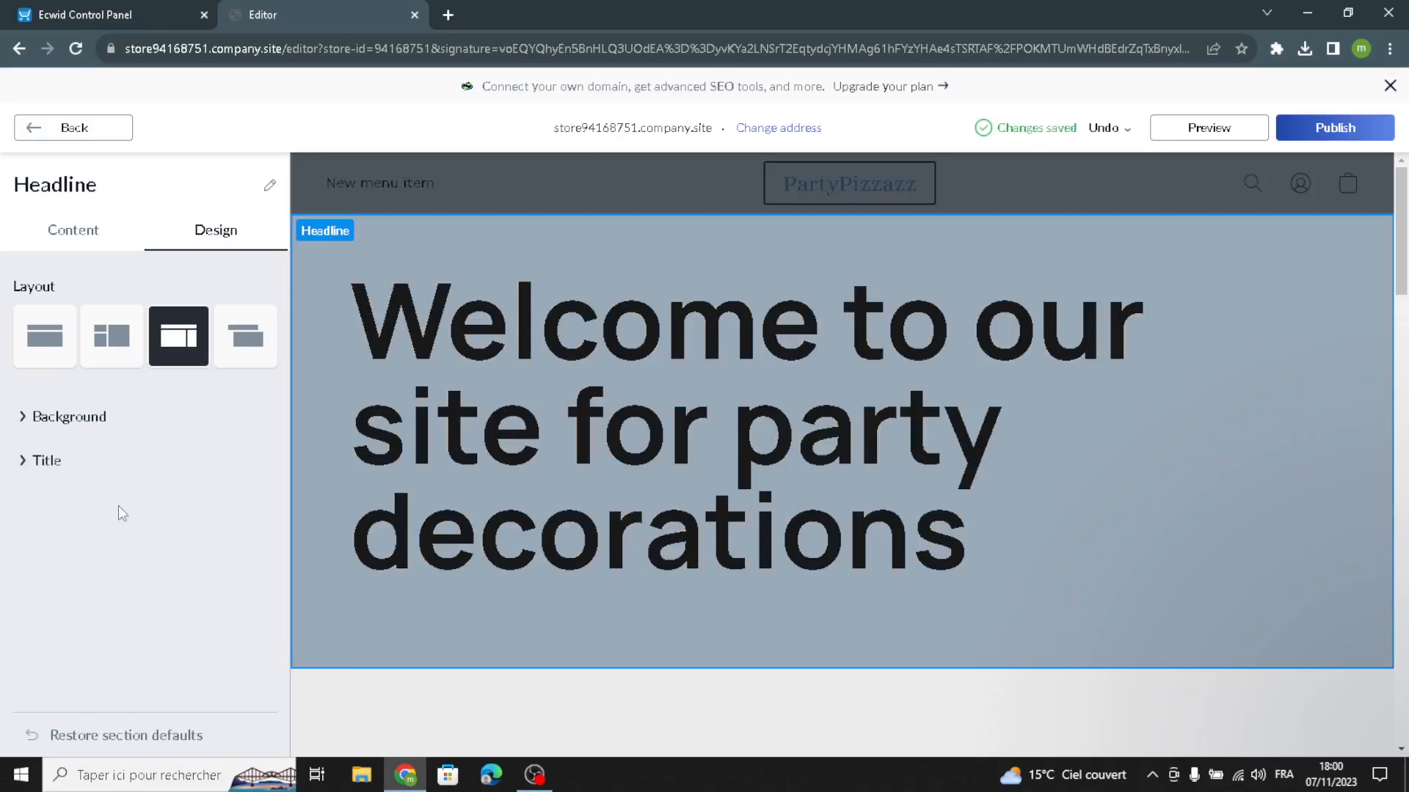
Set the Headline title's font to Alice and its size to 104
click(46, 461)
click(82, 552)
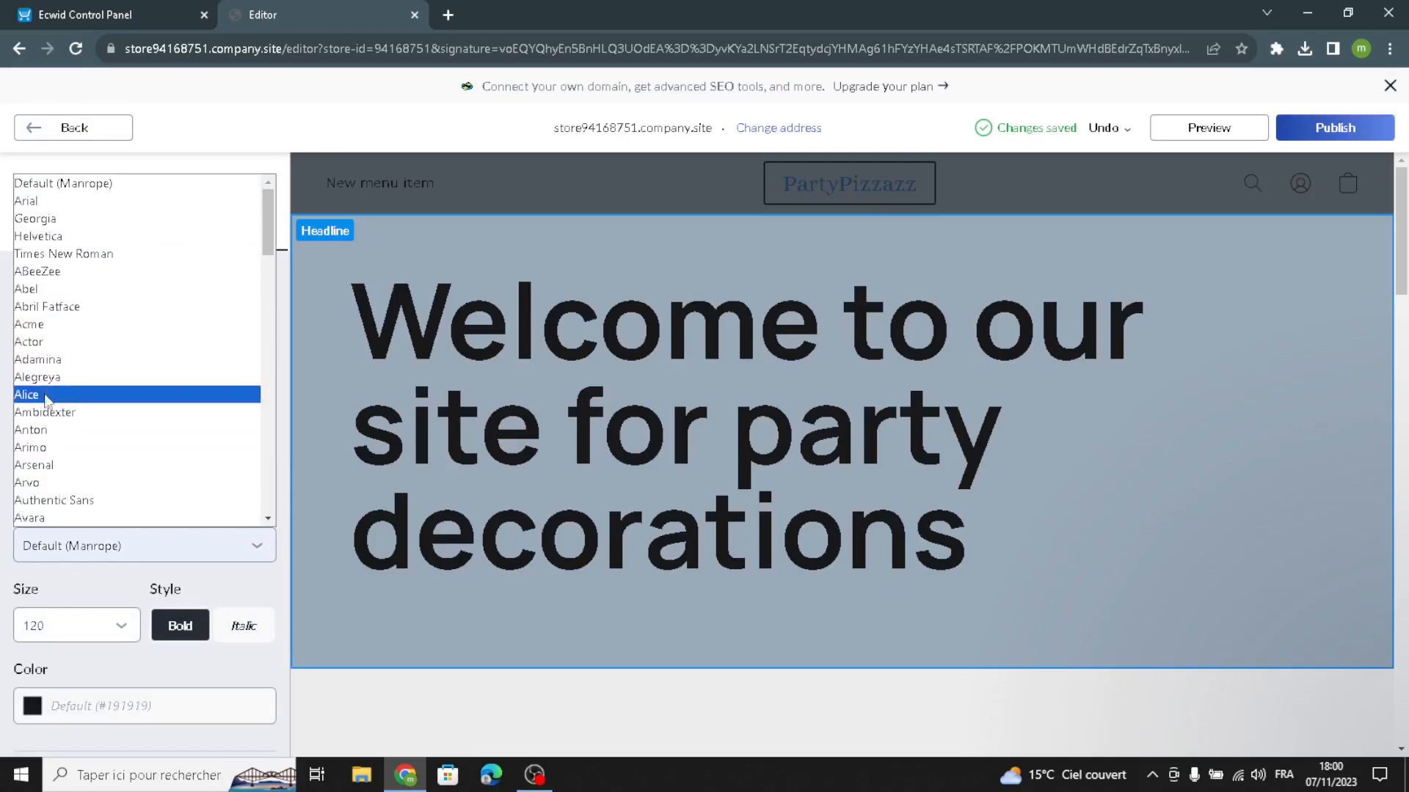
click(47, 397)
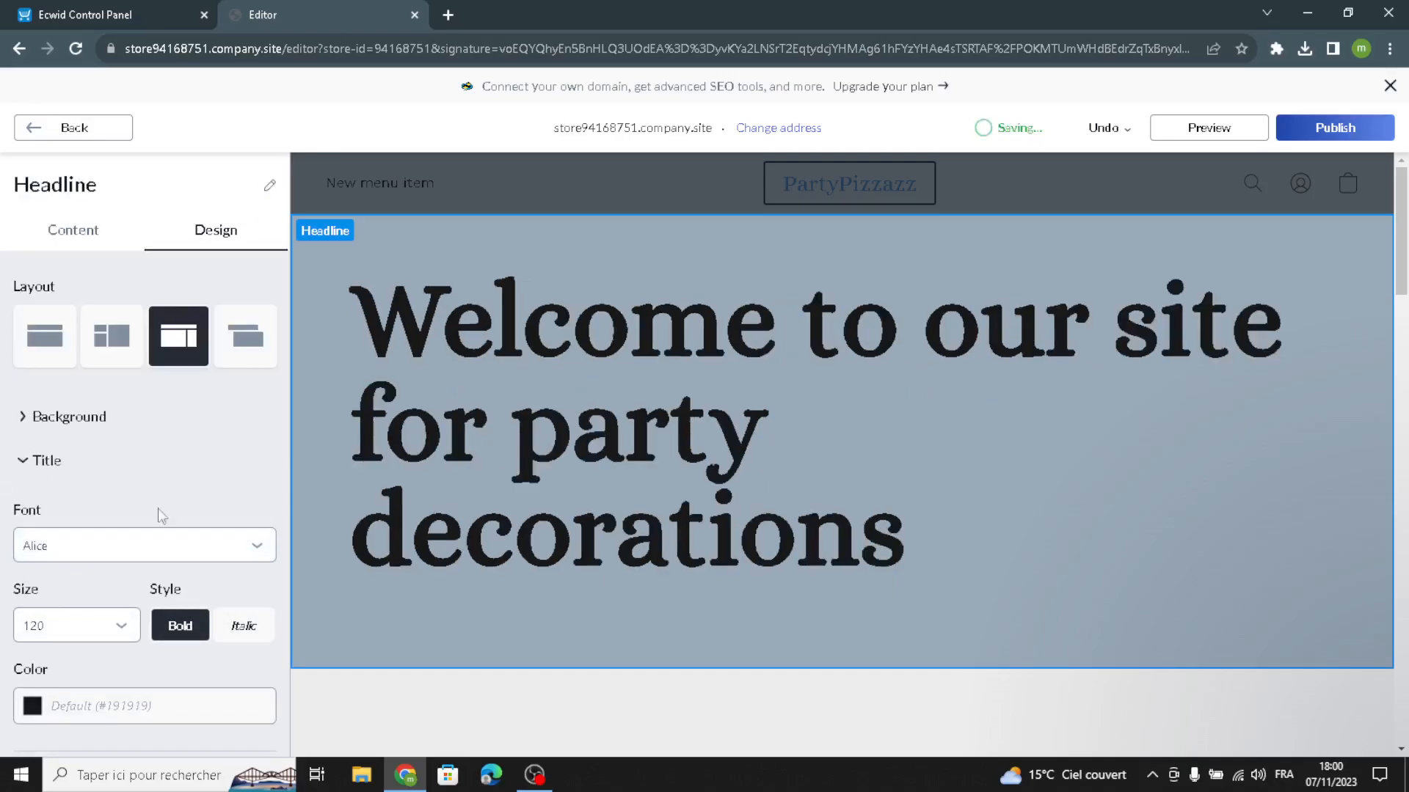
click(110, 626)
click(102, 564)
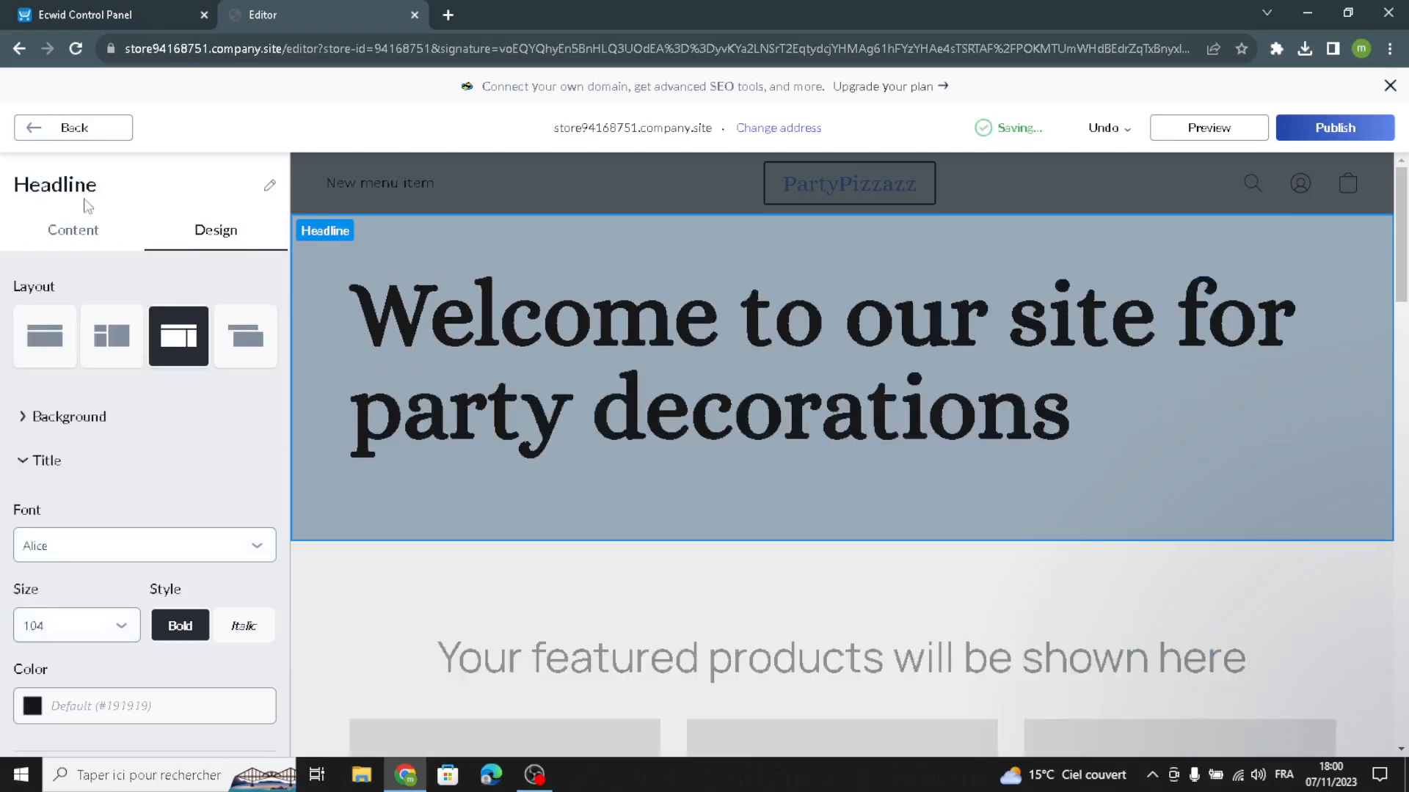
Give the homepage's Store section the title "Featured products"
click(73, 127)
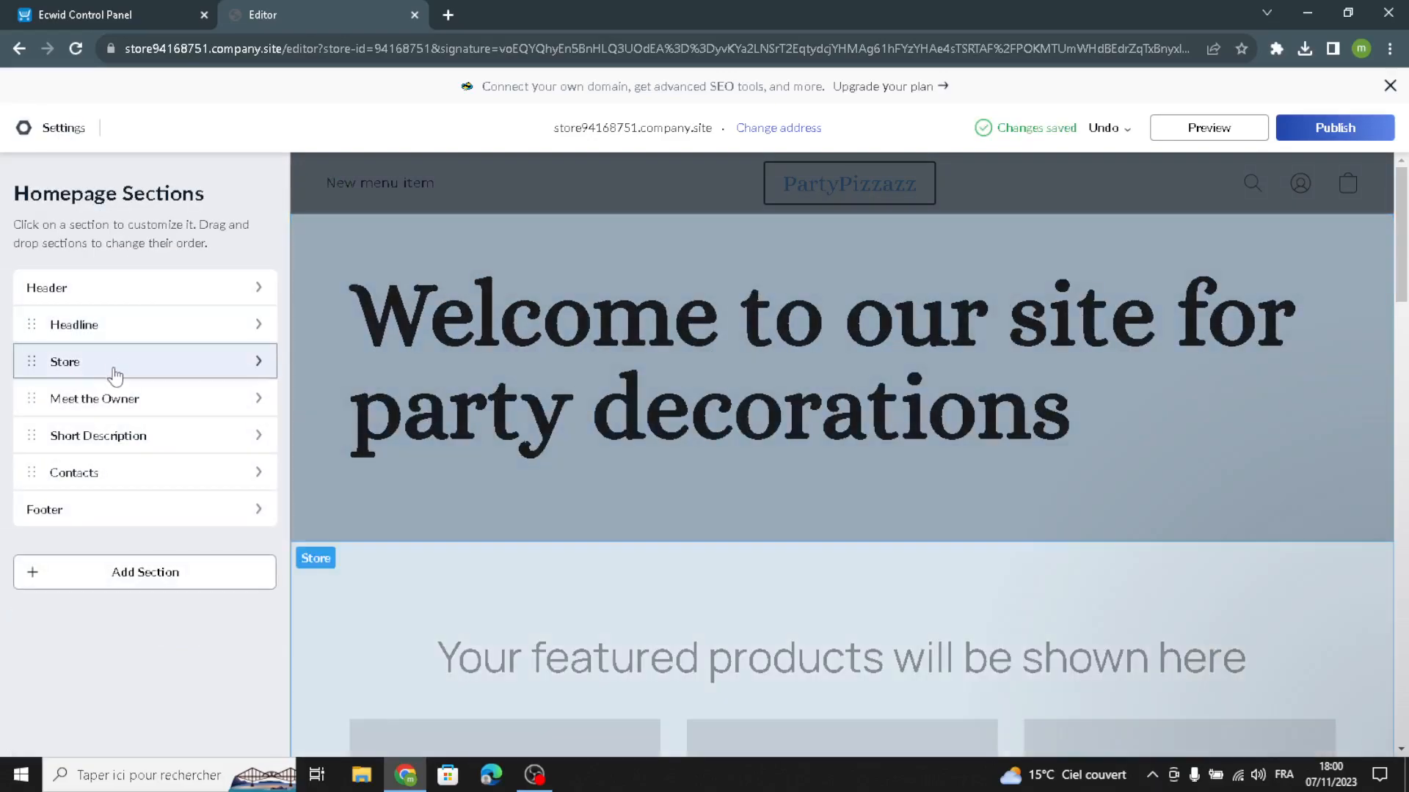
click(116, 376)
click(166, 329)
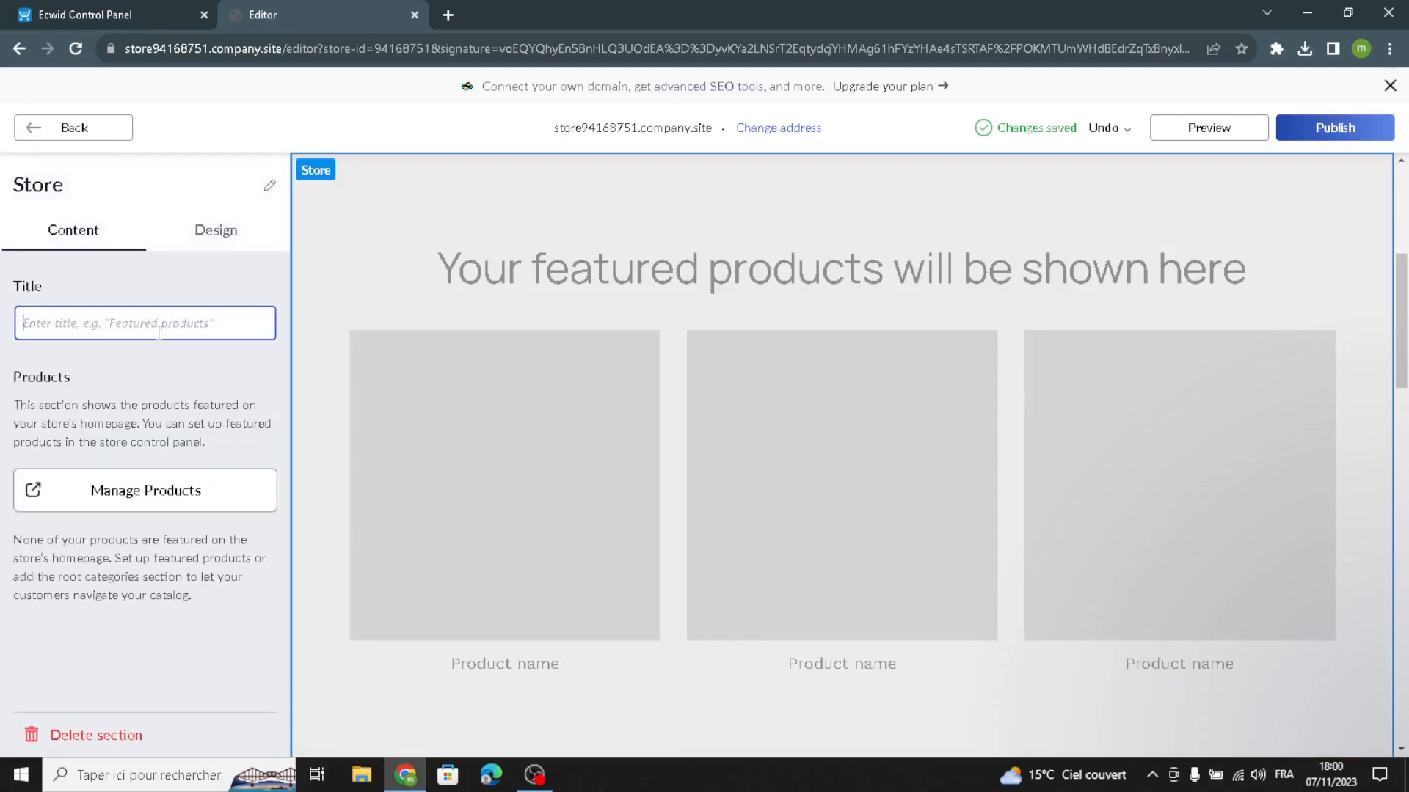
text(Fe)
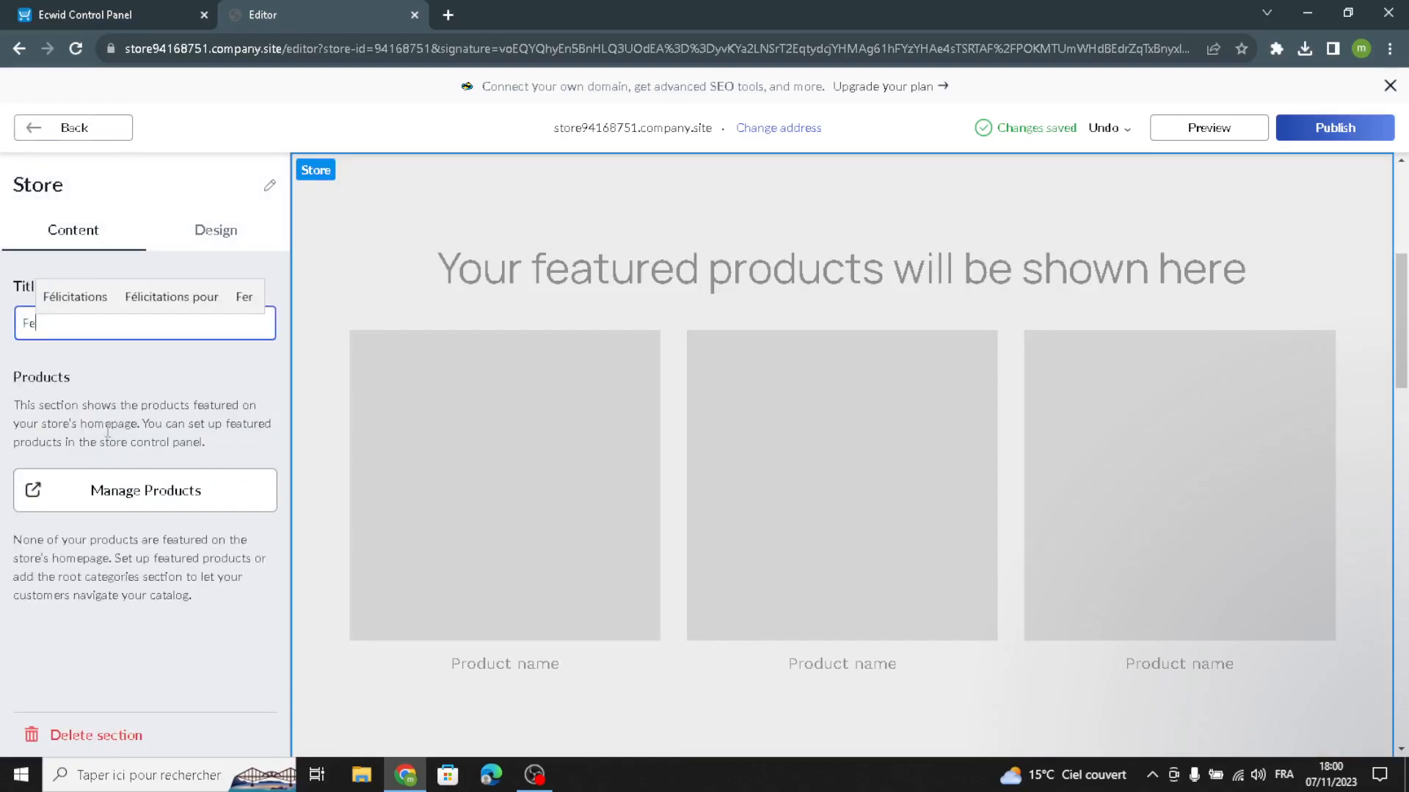
text(atured )
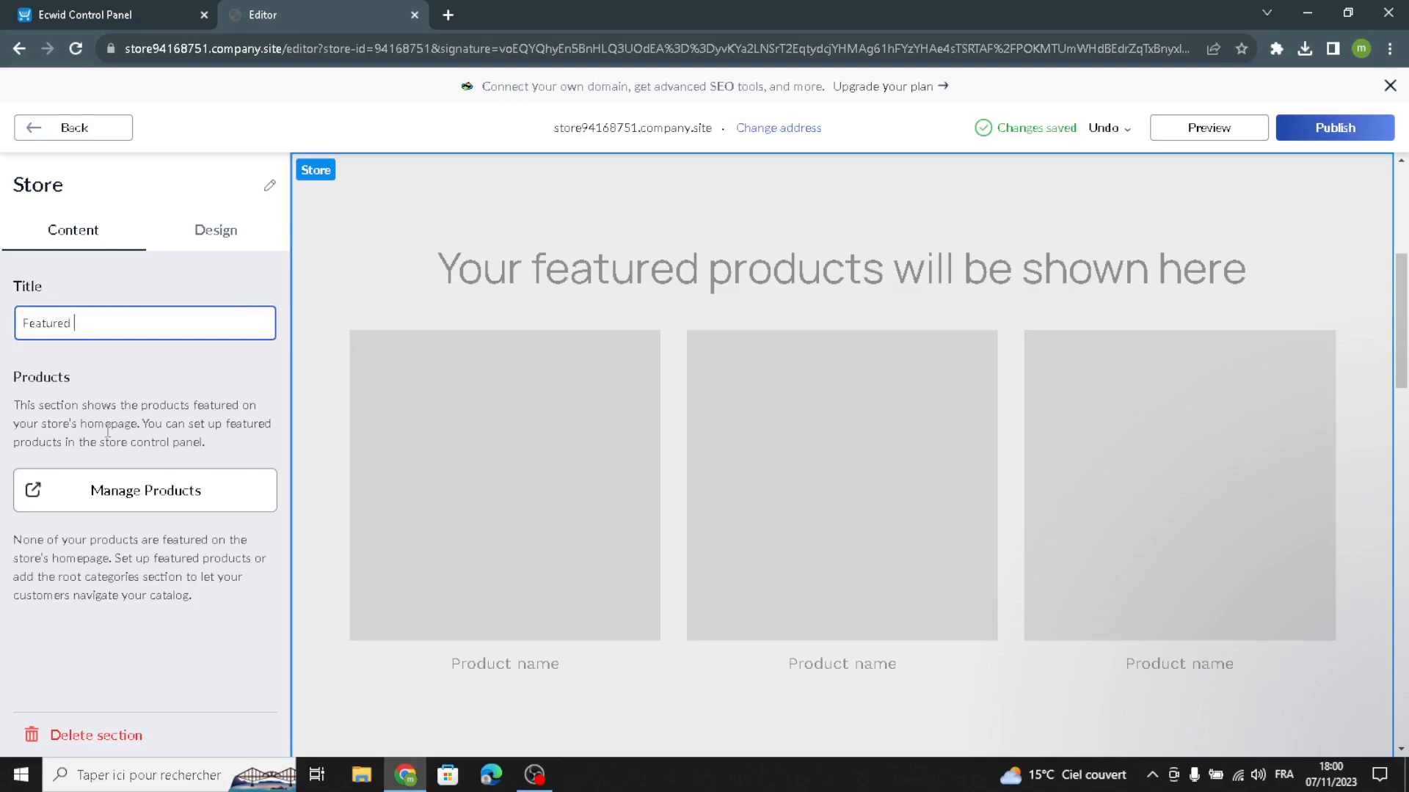
text(produc)
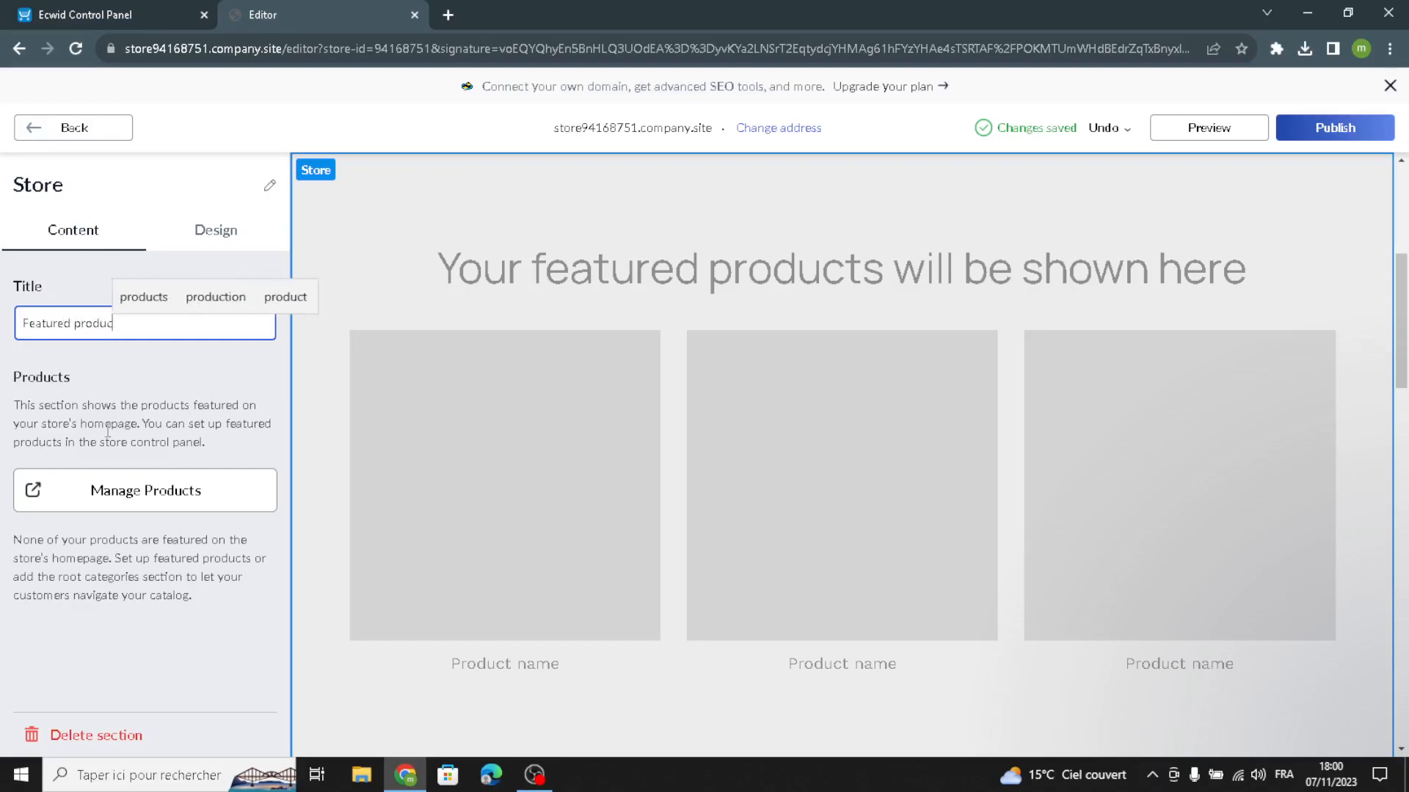
text(ts)
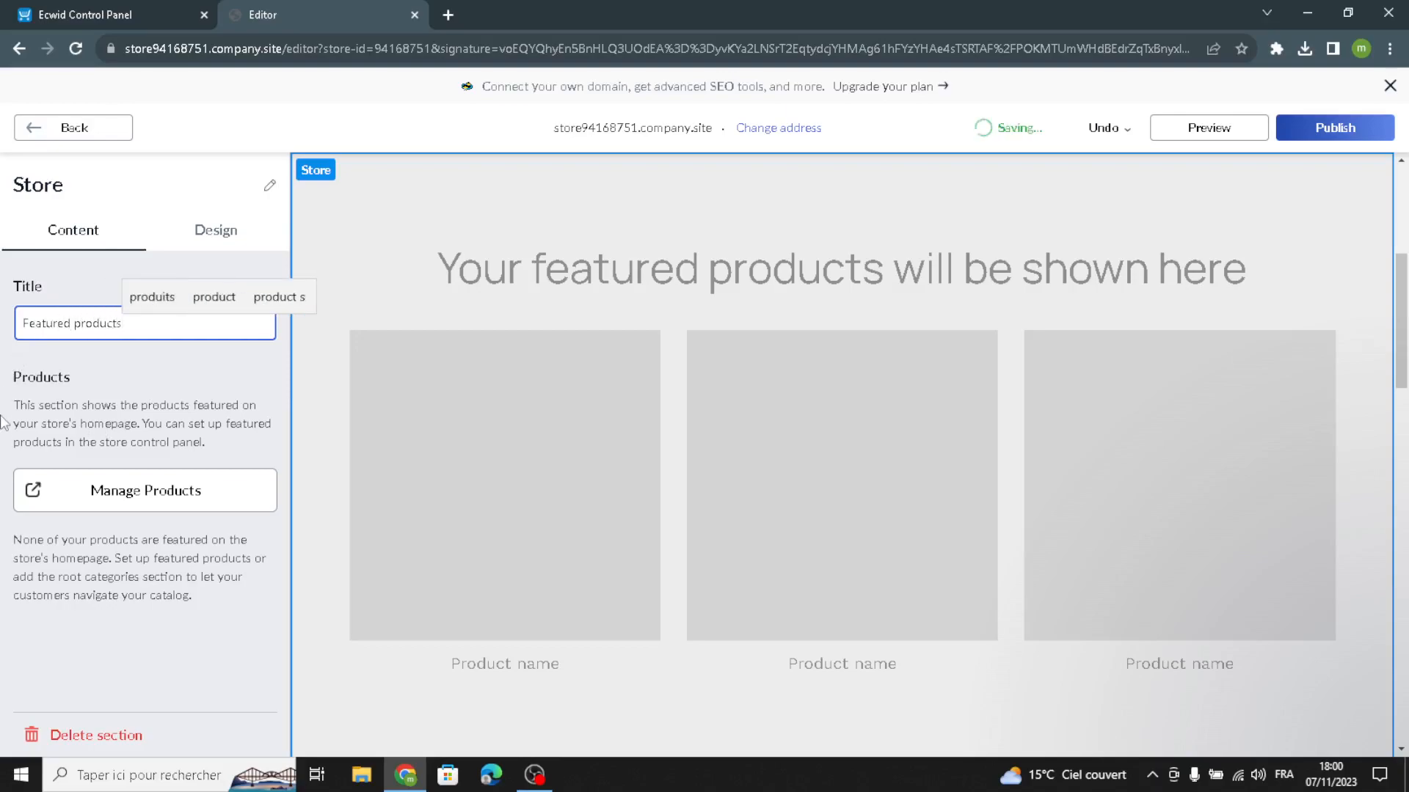
click(122, 266)
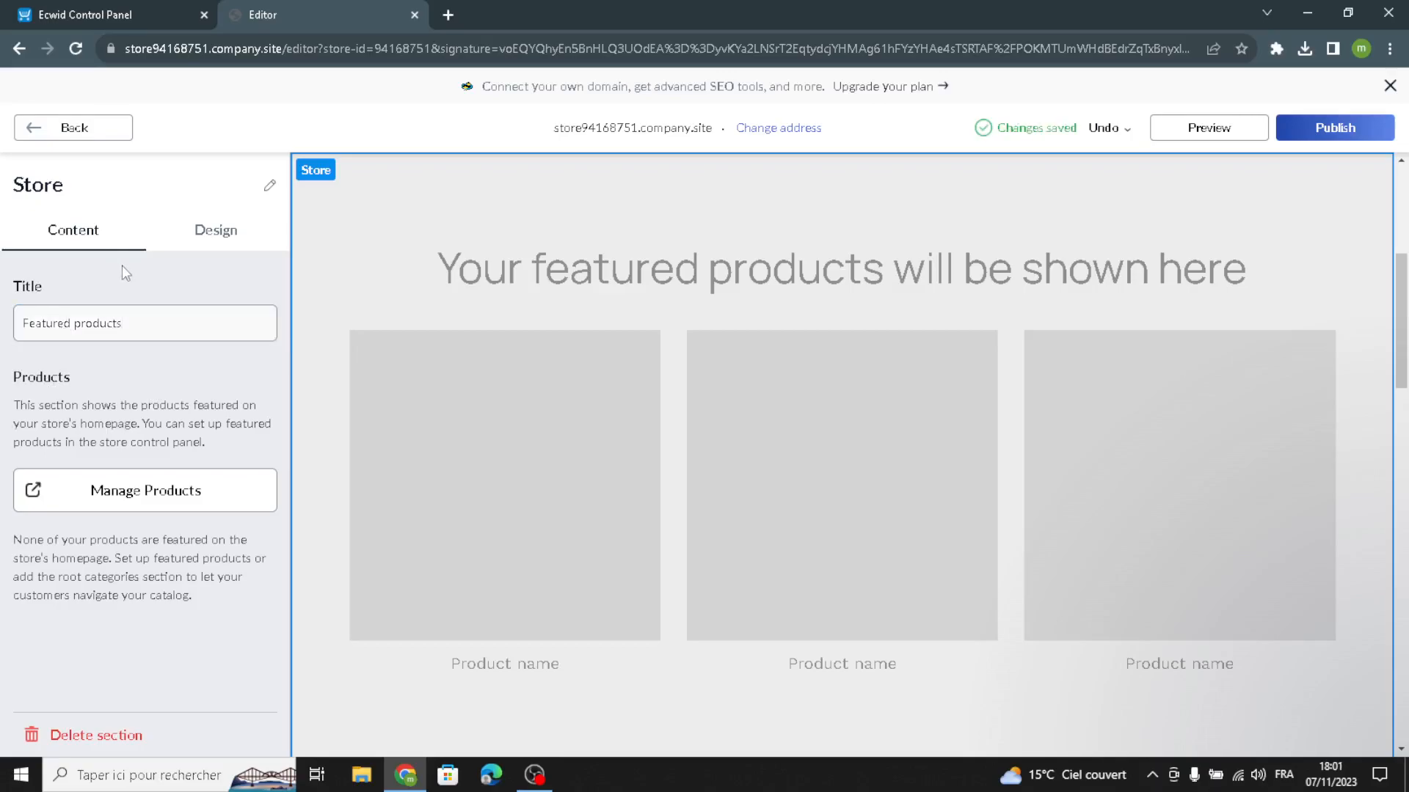
Switch to the Ecwid Control Panel and start a new product in the store's catalog
click(94, 16)
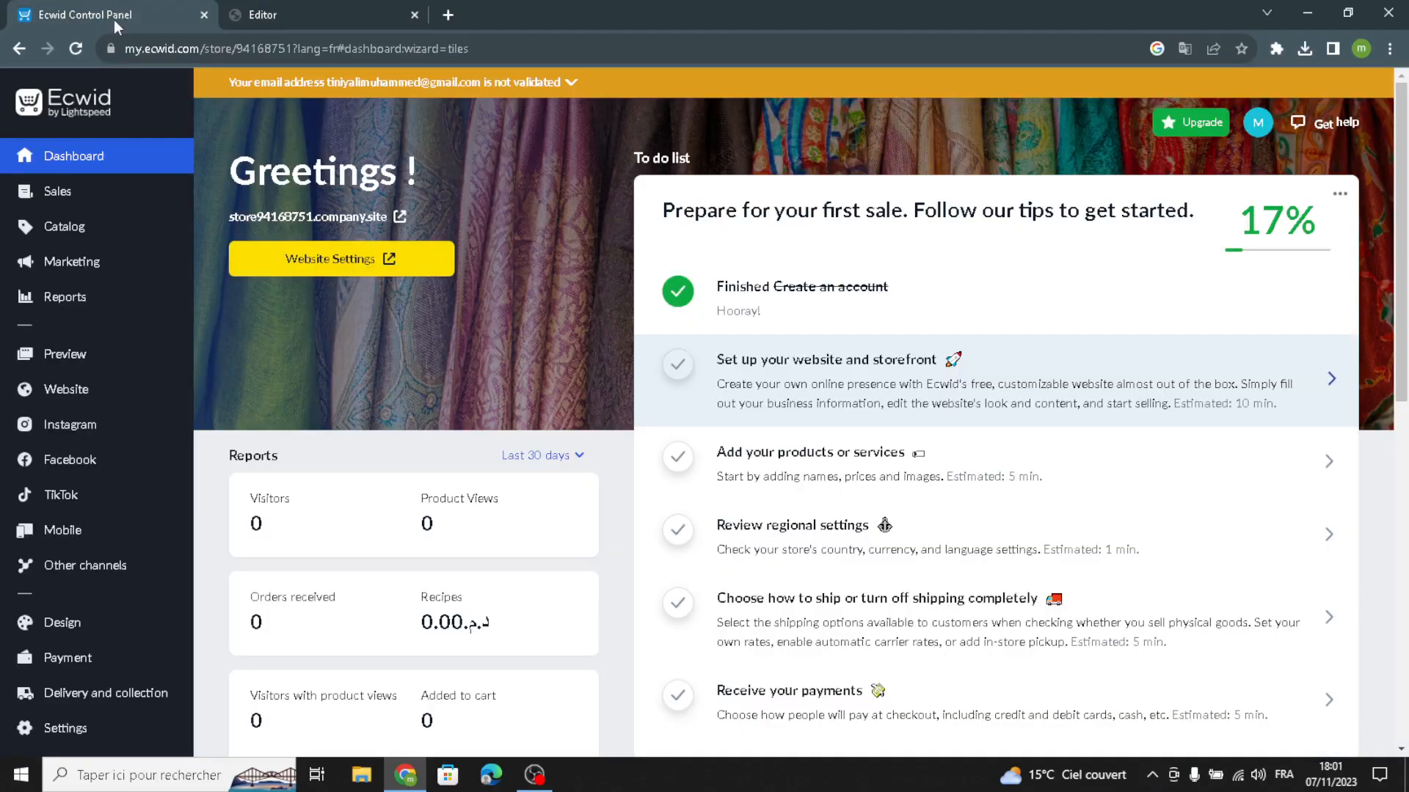
click(708, 471)
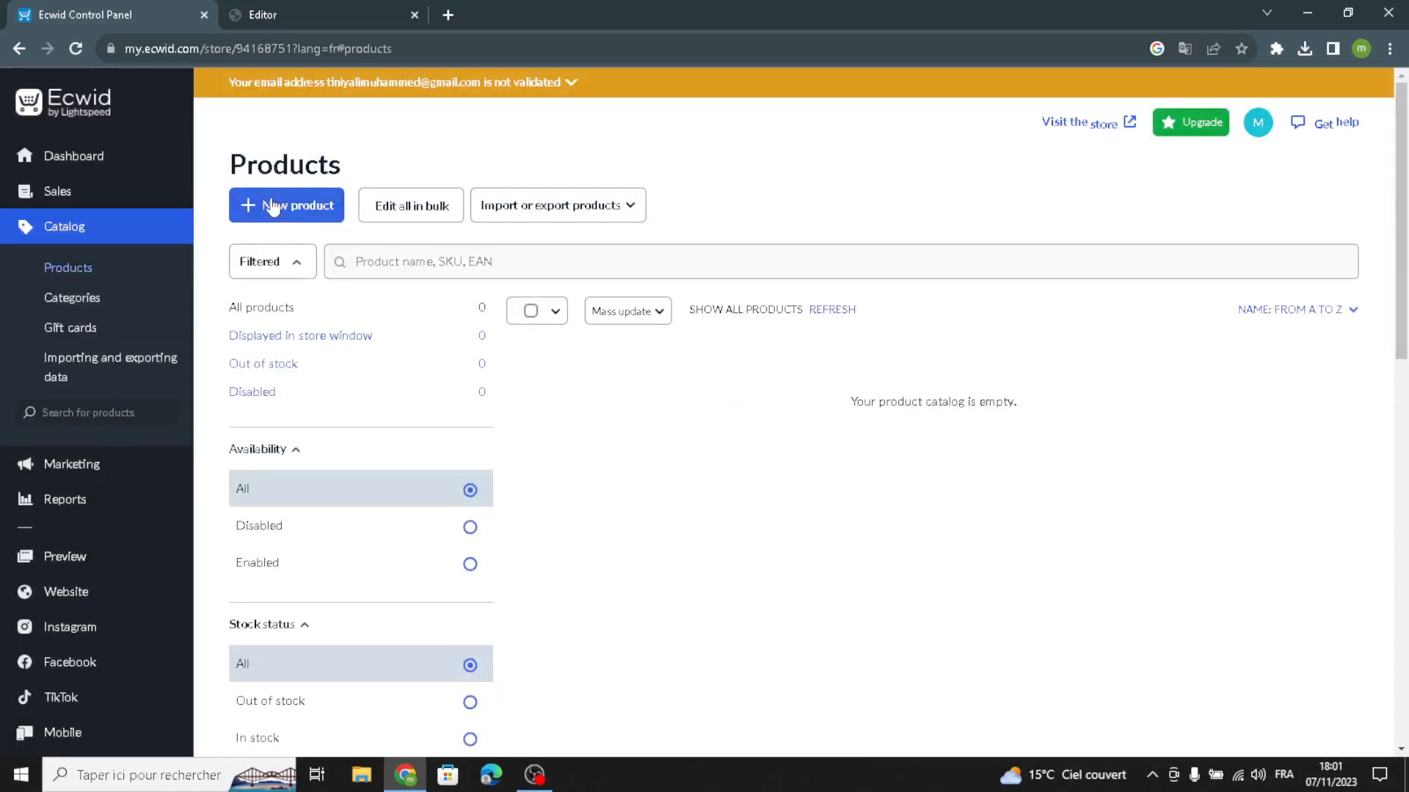
click(273, 208)
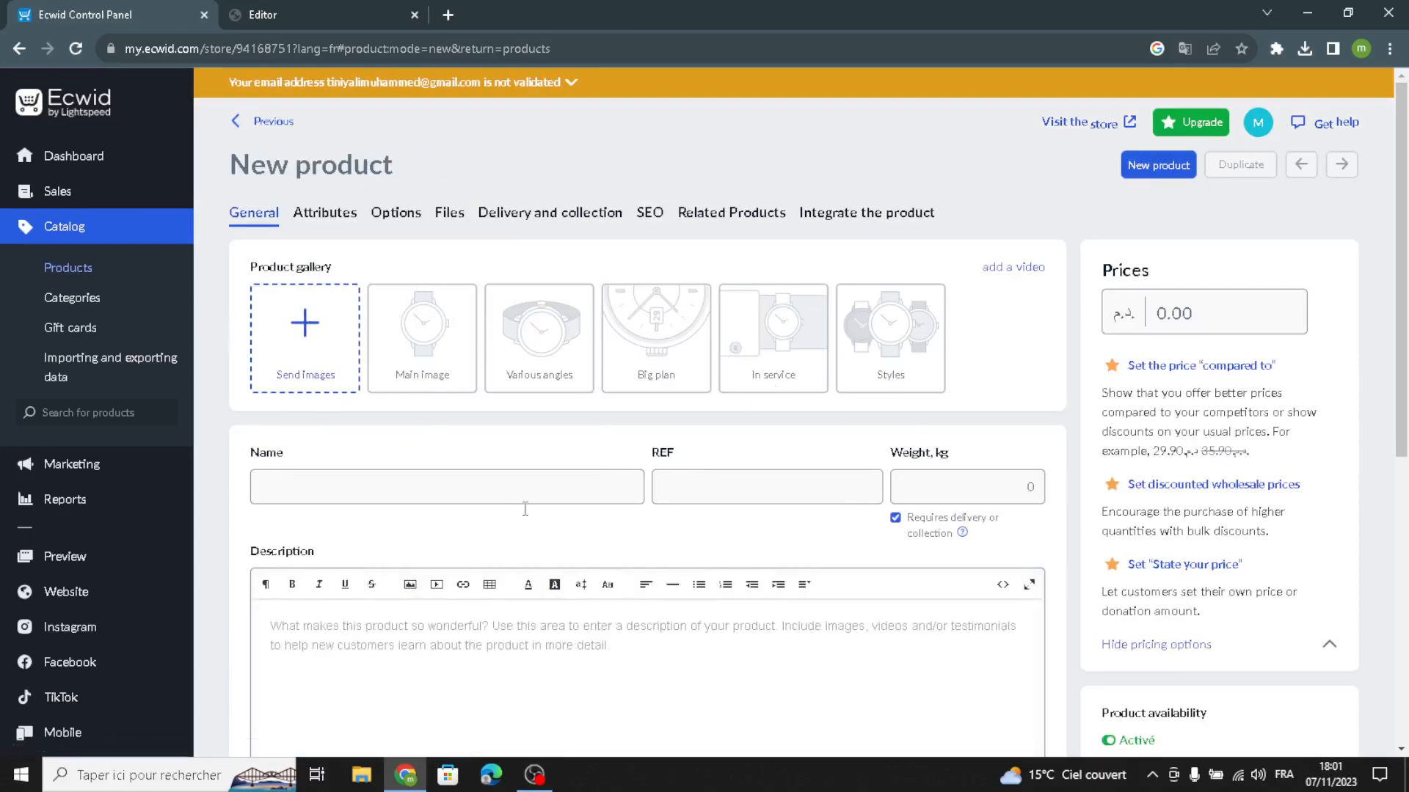
click(273, 497)
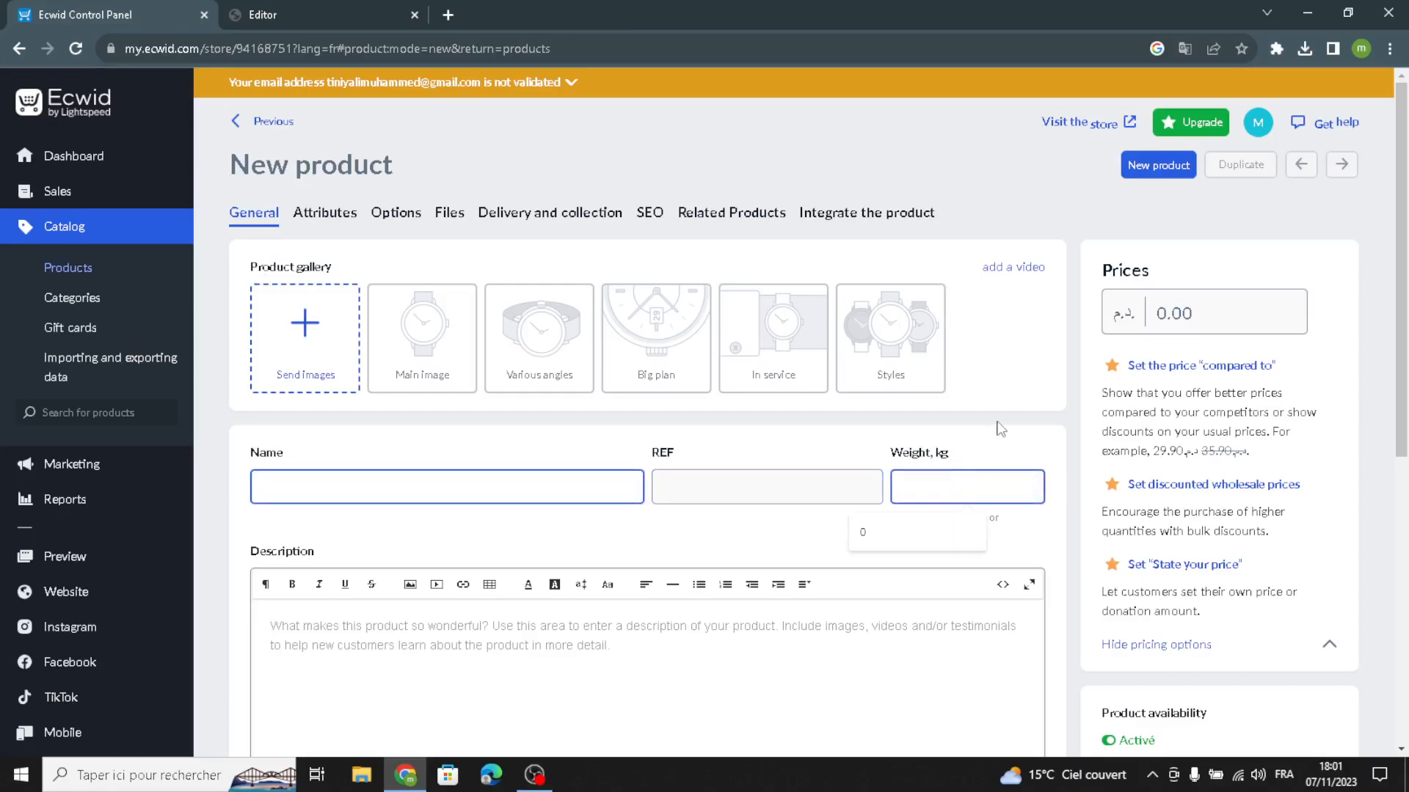
click(1262, 321)
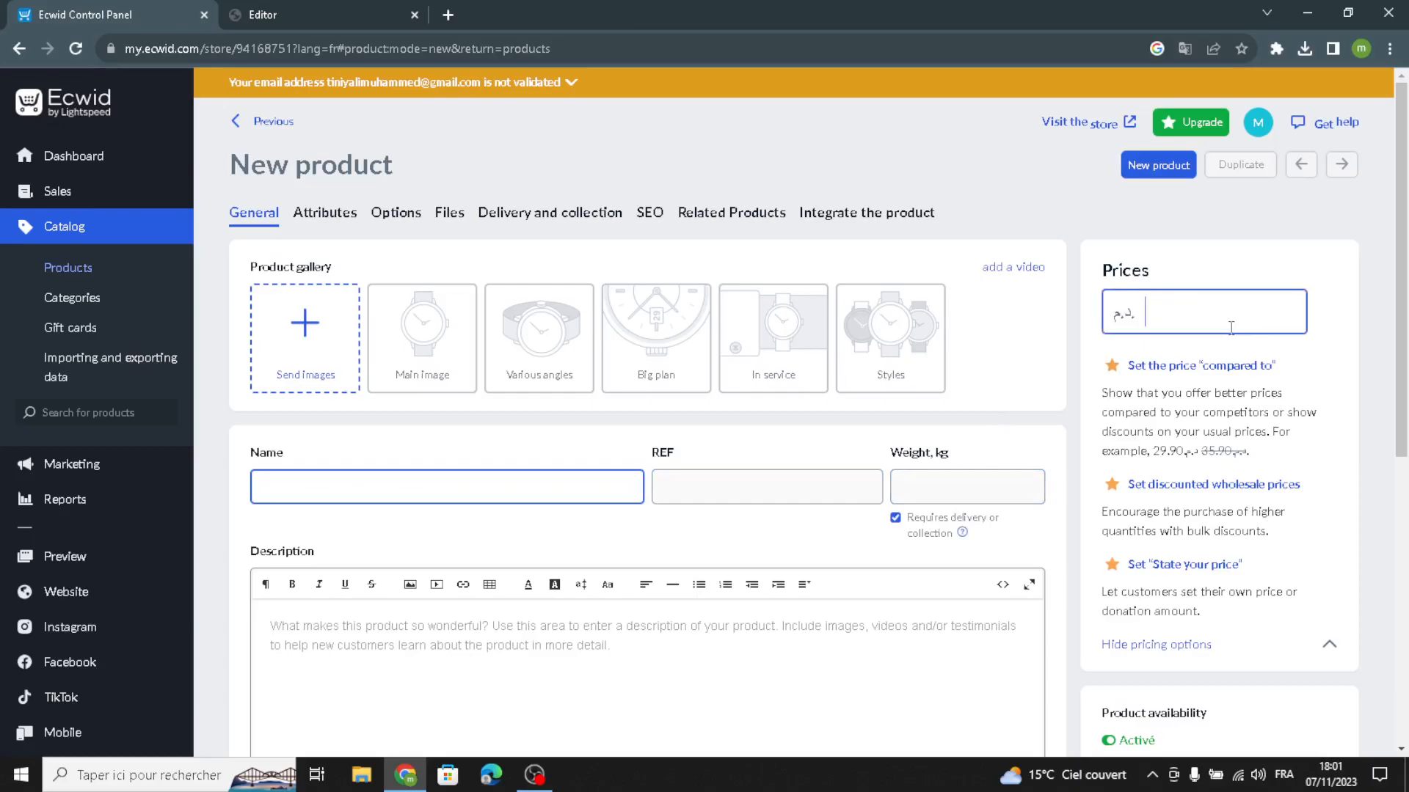
scroll(522, 668, down, 1)
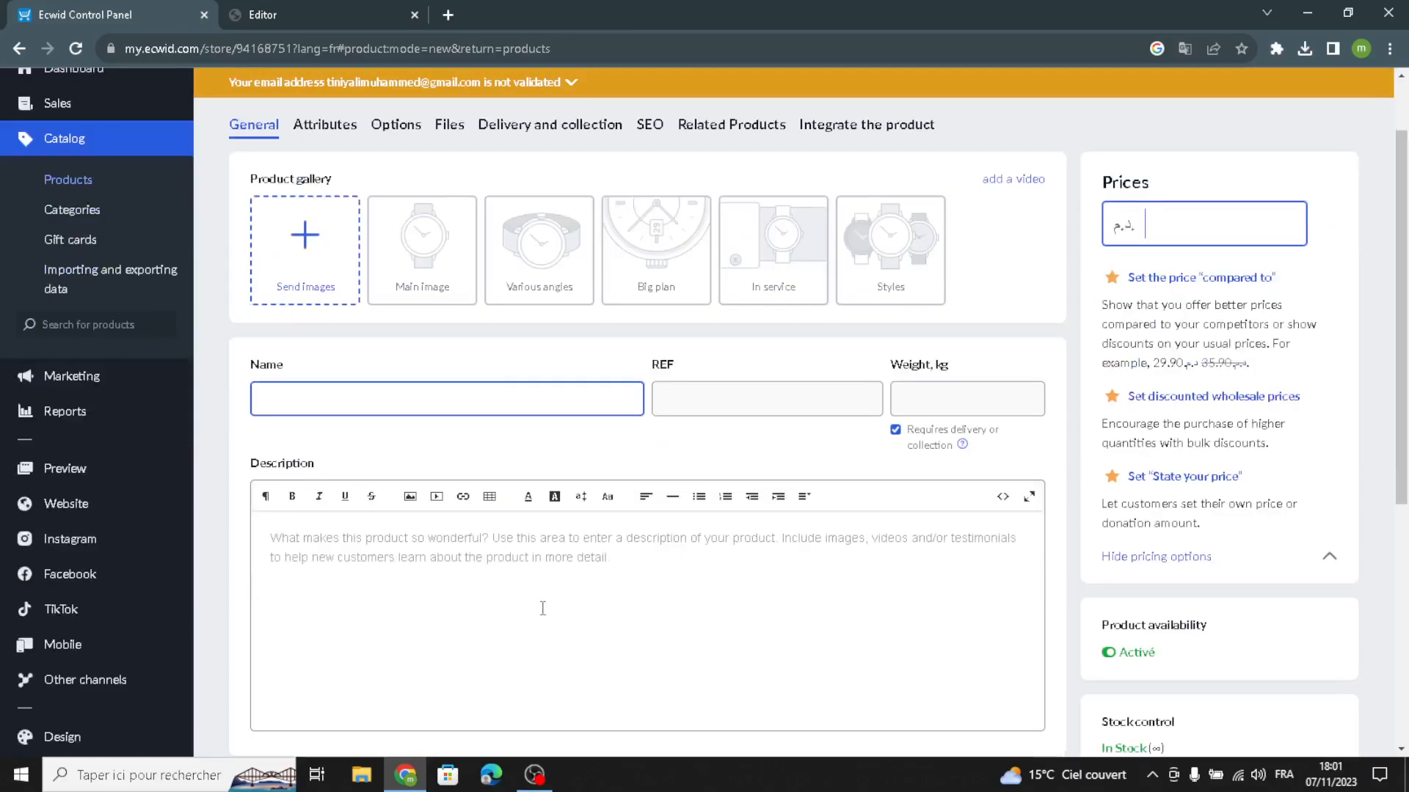
click(498, 569)
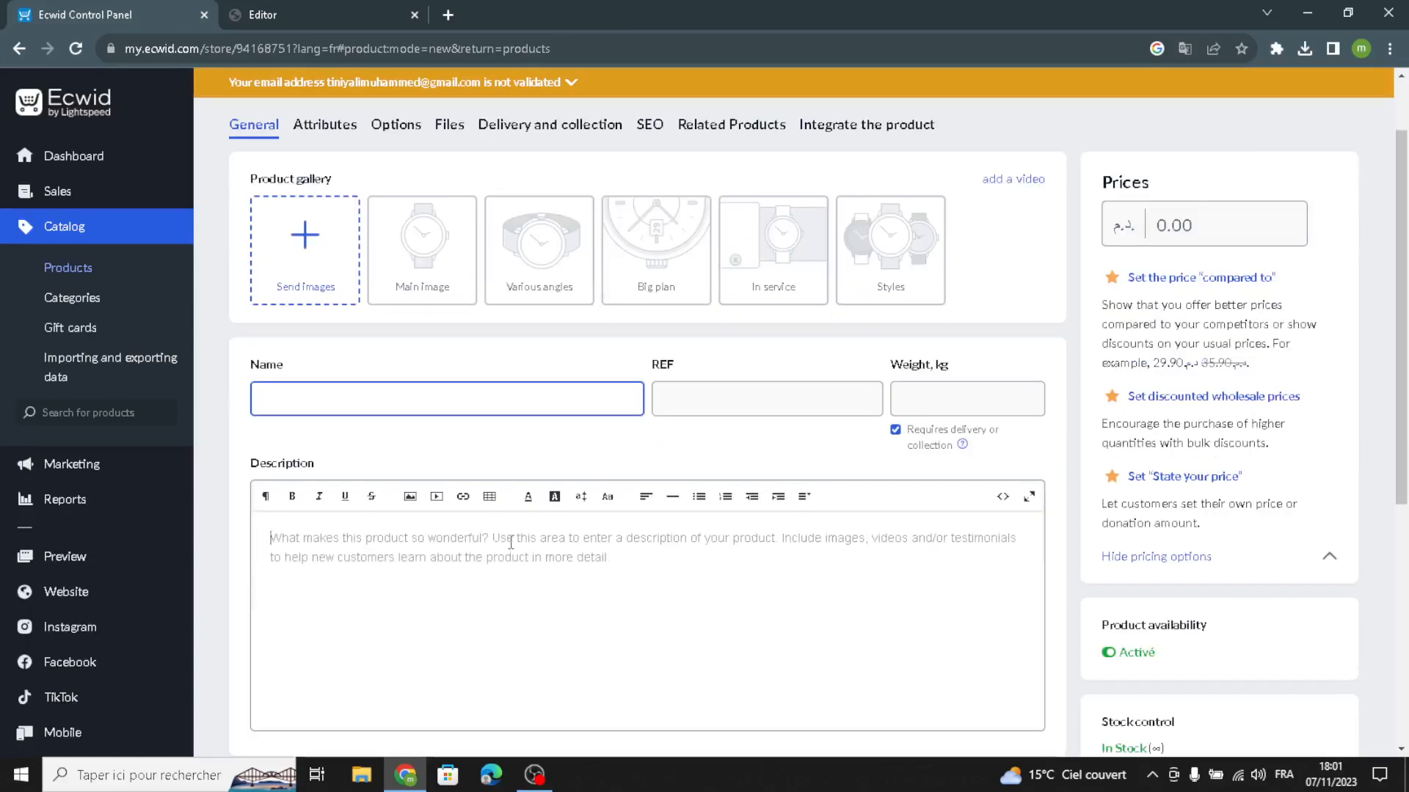
scroll(576, 453, up, 1)
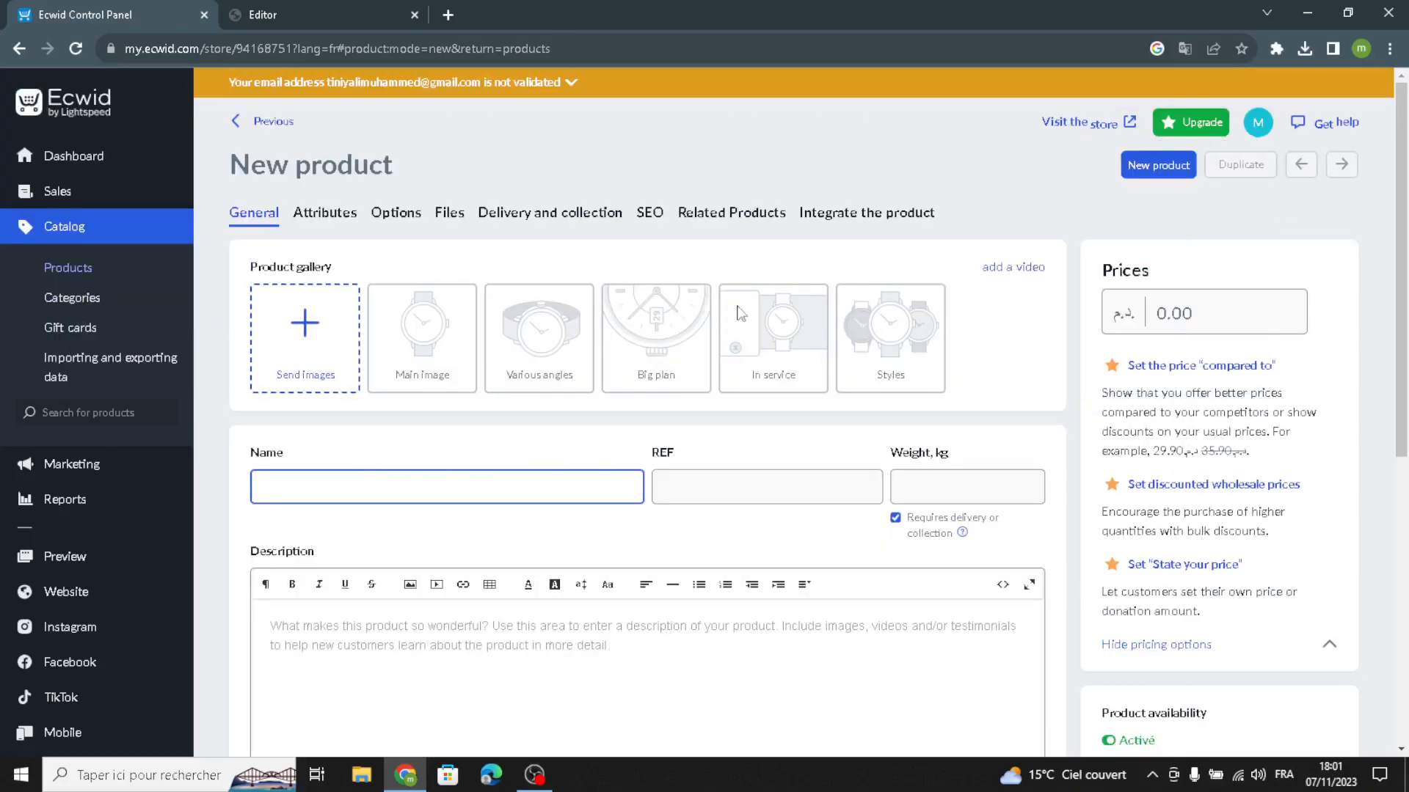
Switch to the site Editor and set the Store section's solid background color to the grey-blue preset
click(242, 14)
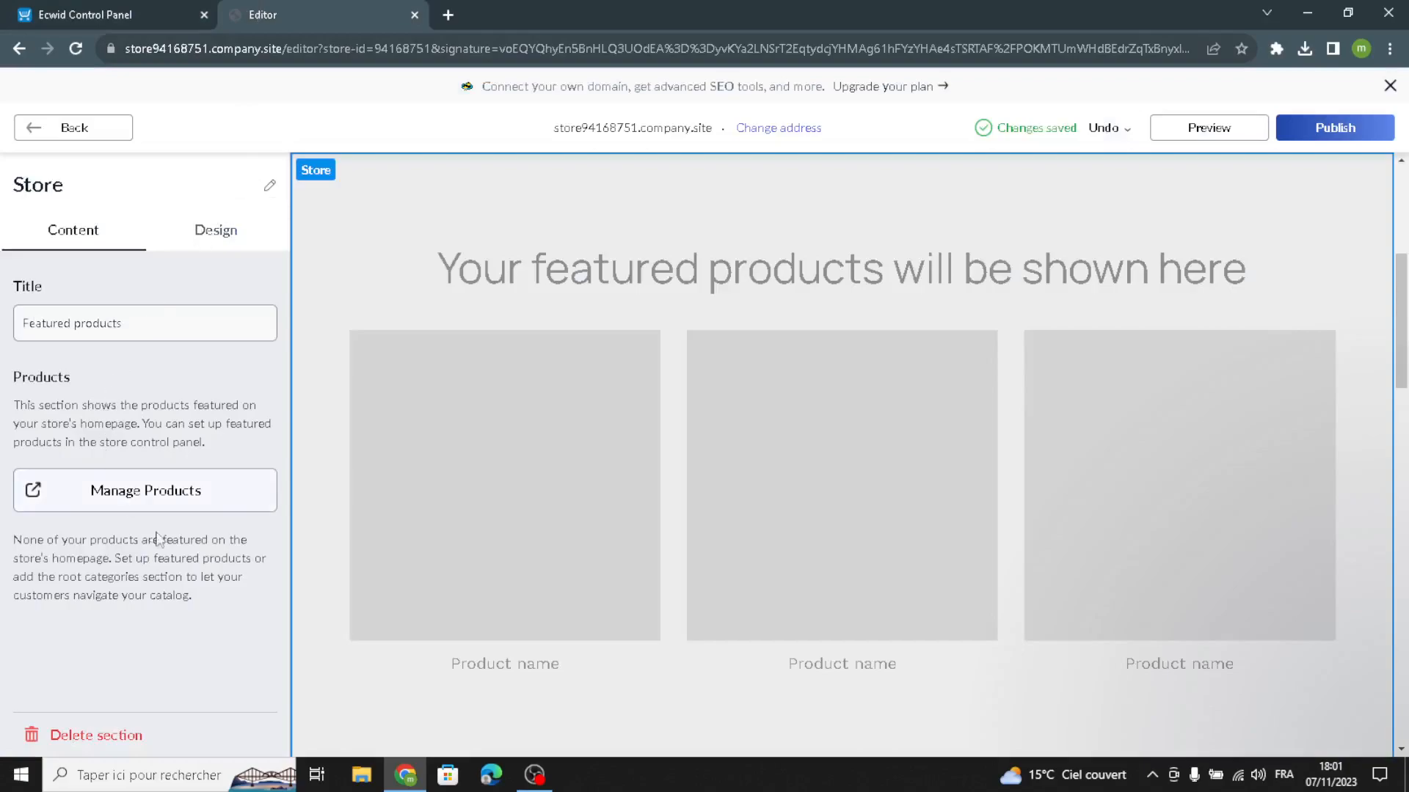
click(200, 236)
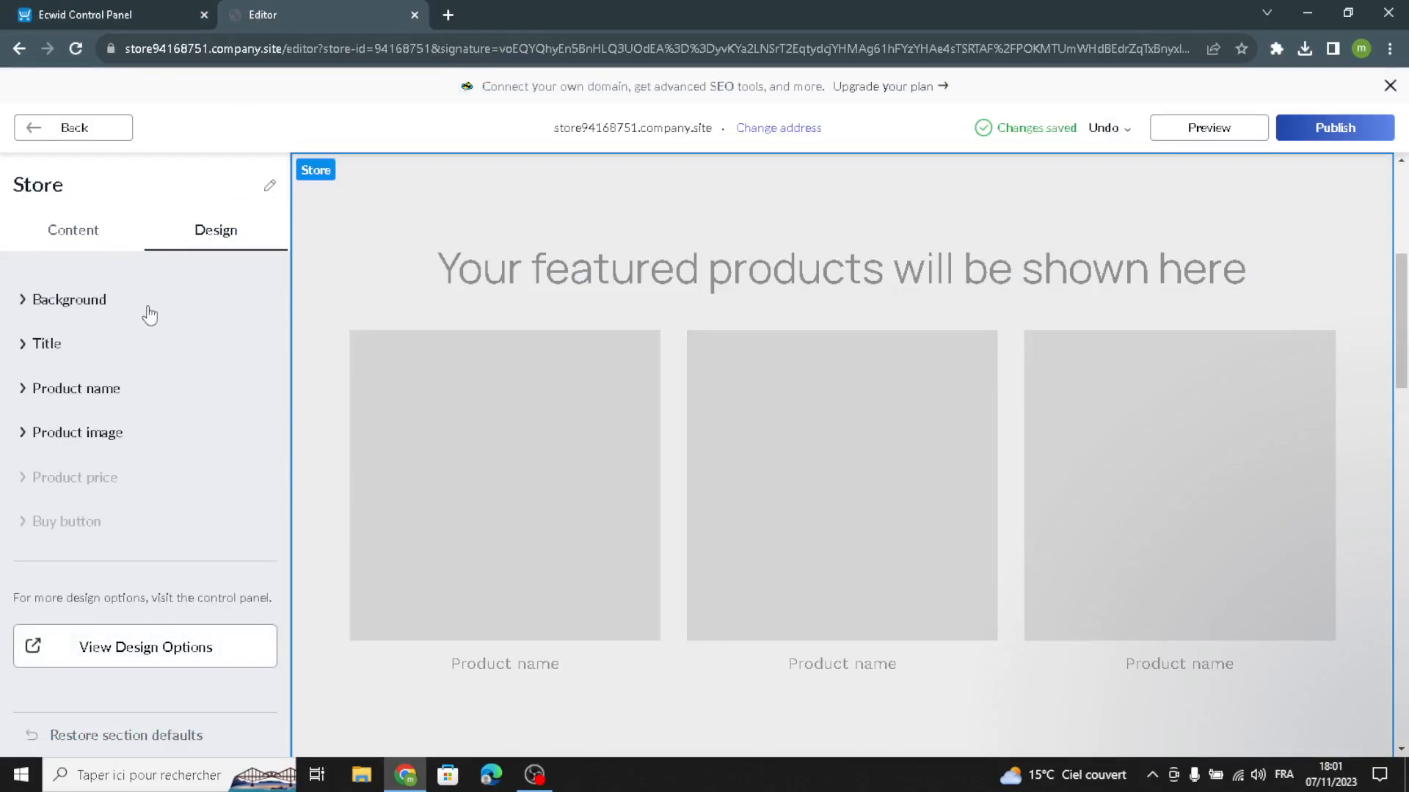
click(65, 301)
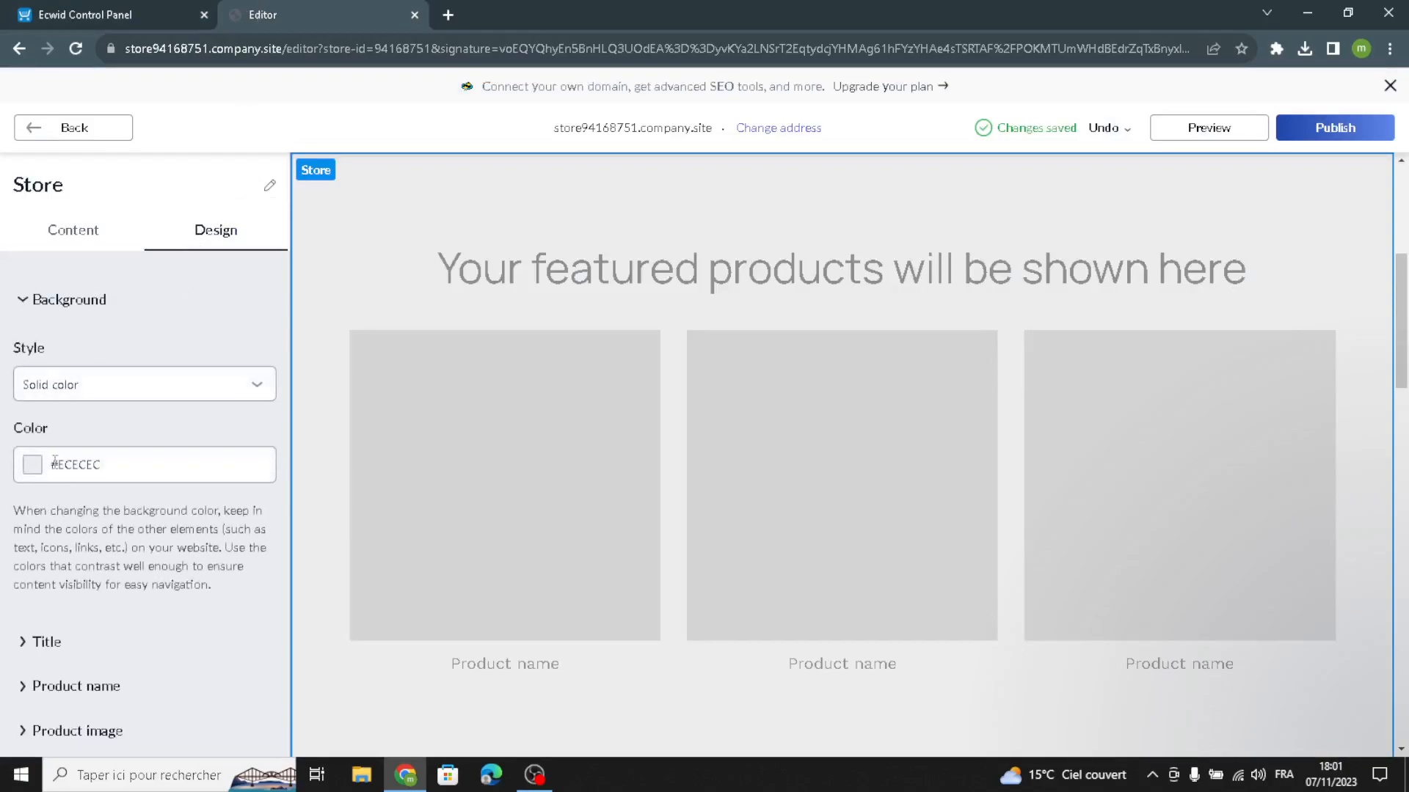
scroll(55, 469, down, 2)
click(32, 289)
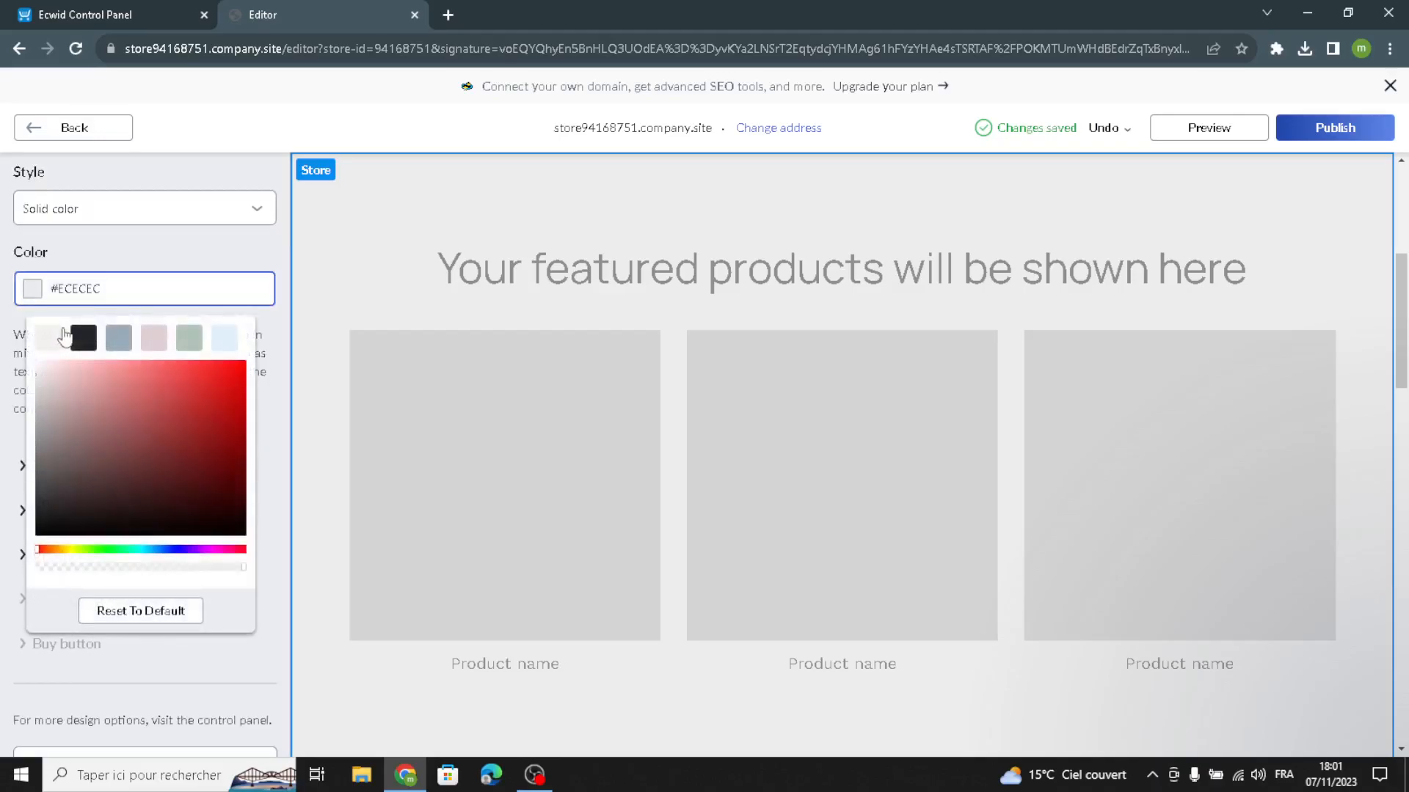
click(118, 338)
click(21, 474)
click(26, 474)
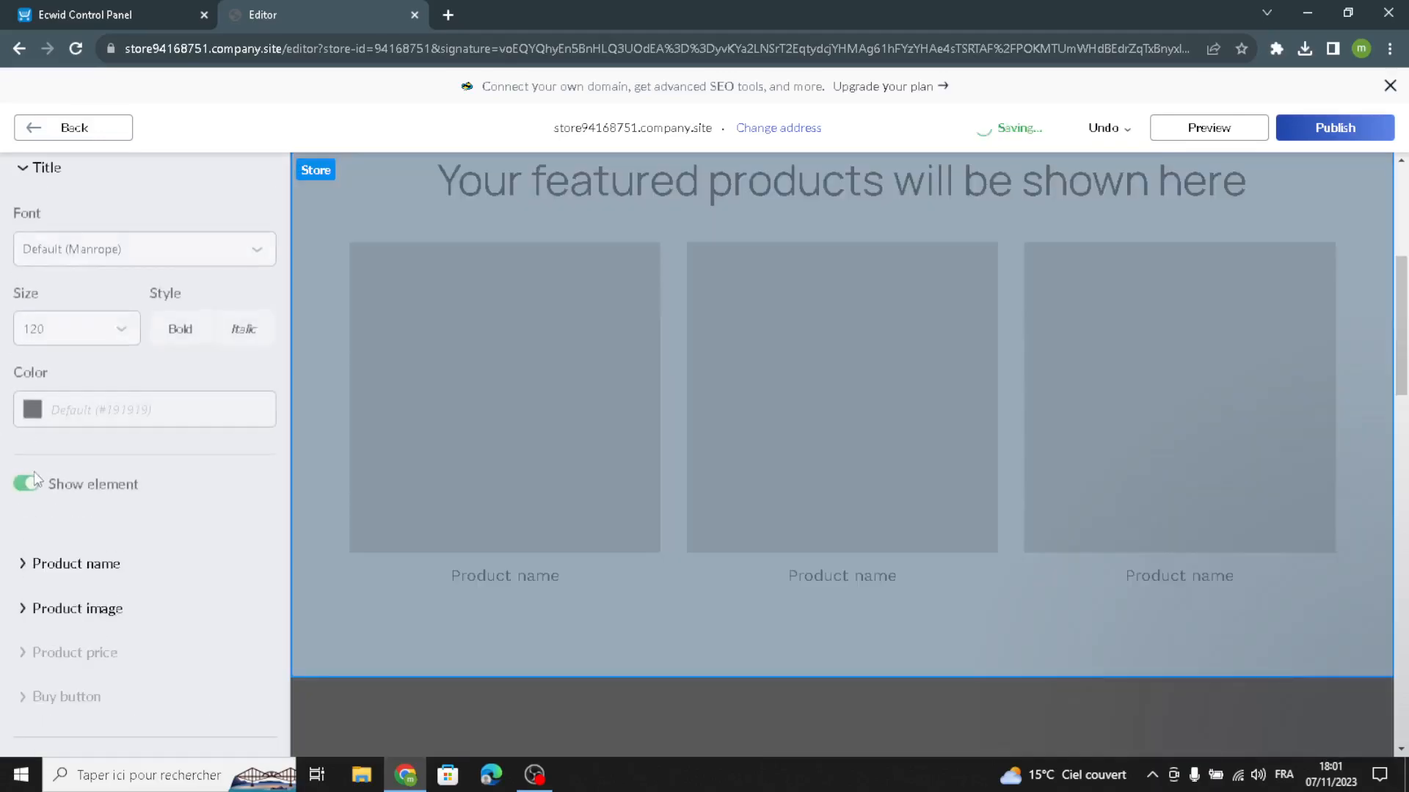
scroll(51, 597, down, 2)
scroll(31, 540, up, 5)
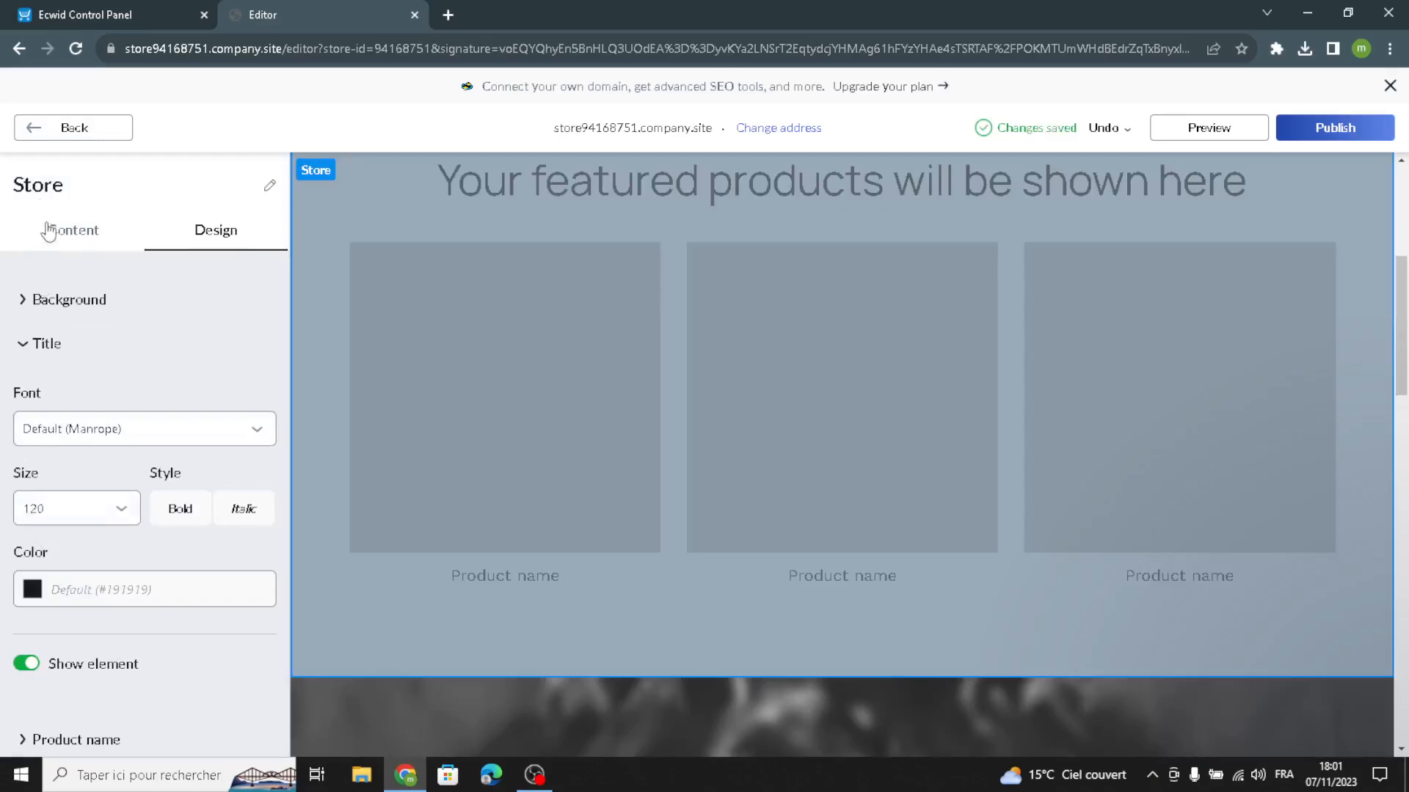
Open the homepage's Meet the Owner section and clear its title text
click(32, 127)
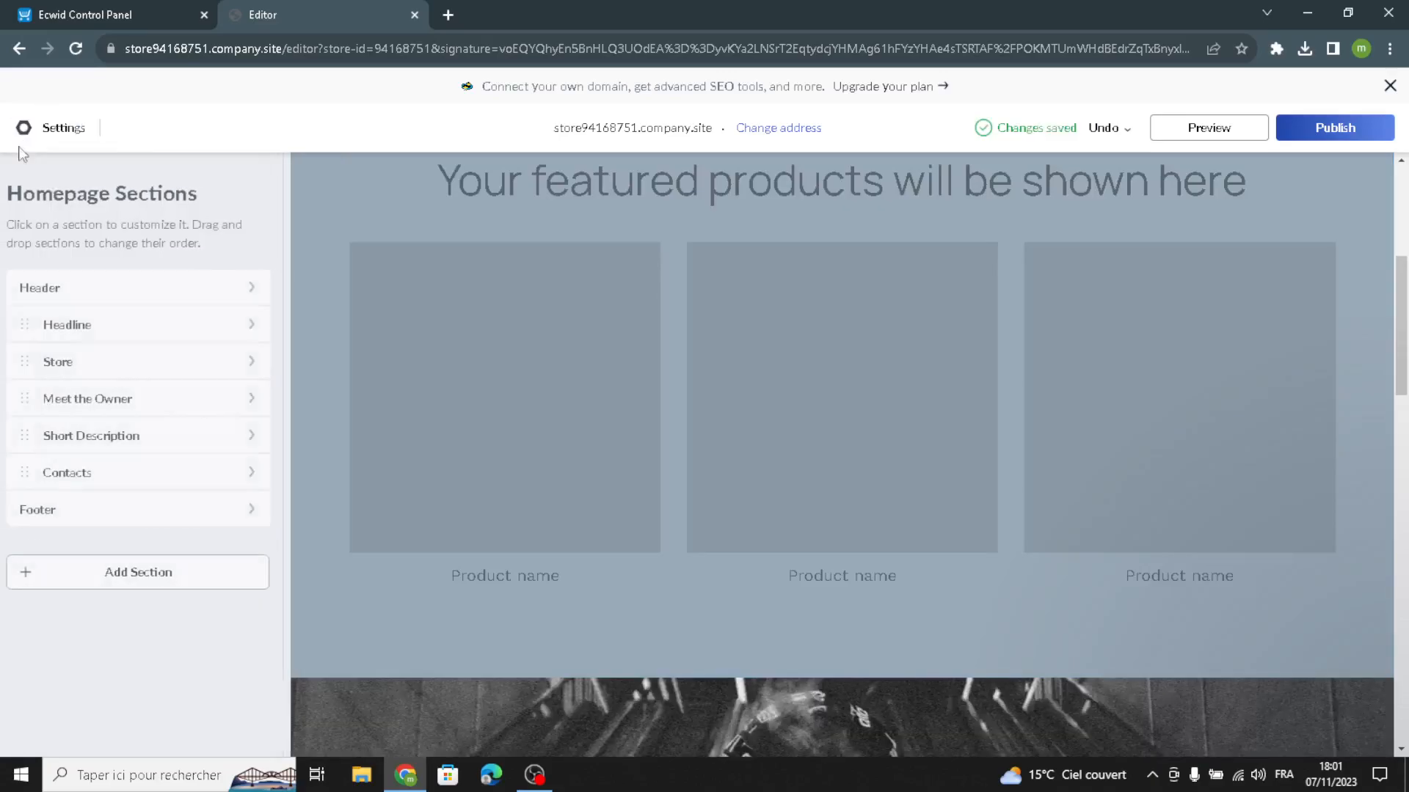
click(57, 395)
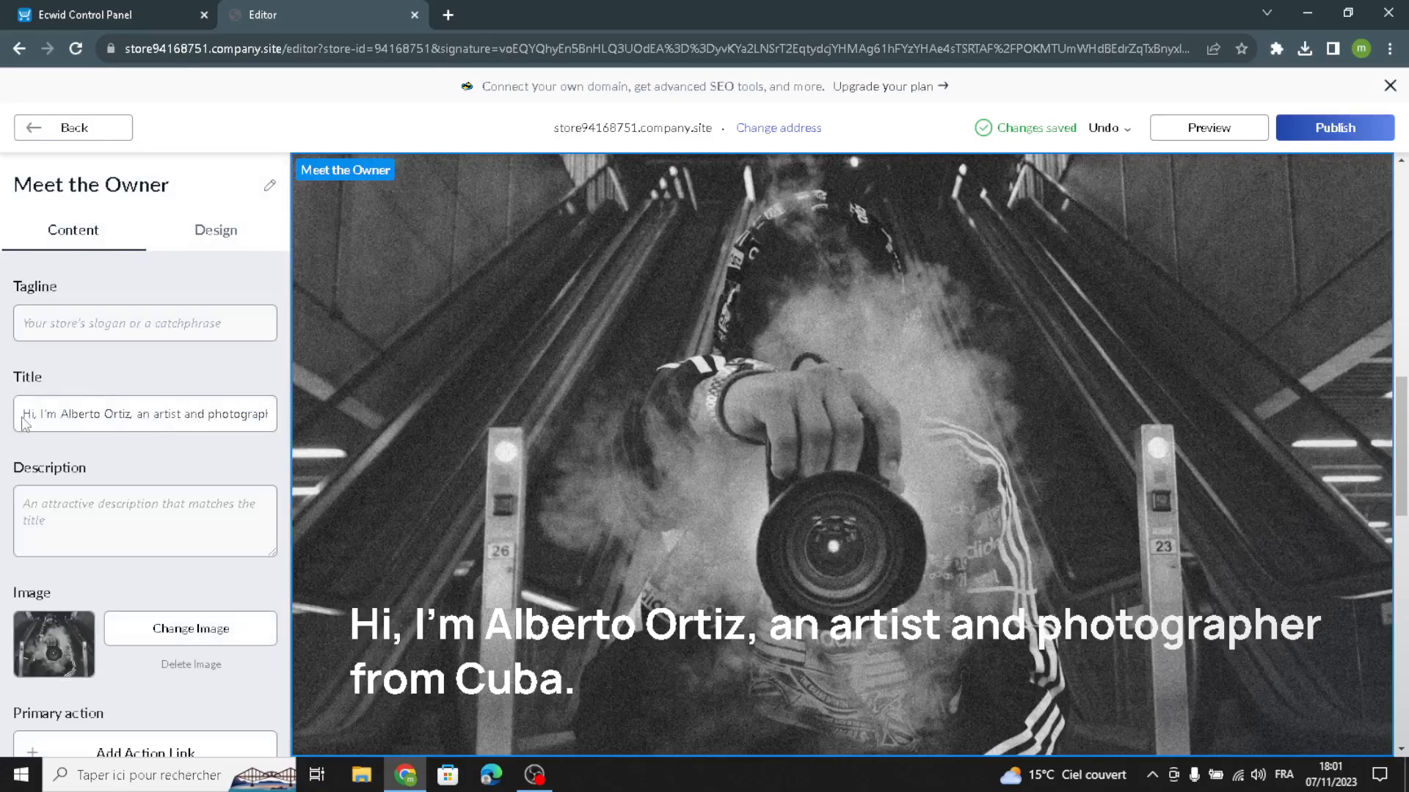
triple_click(45, 417)
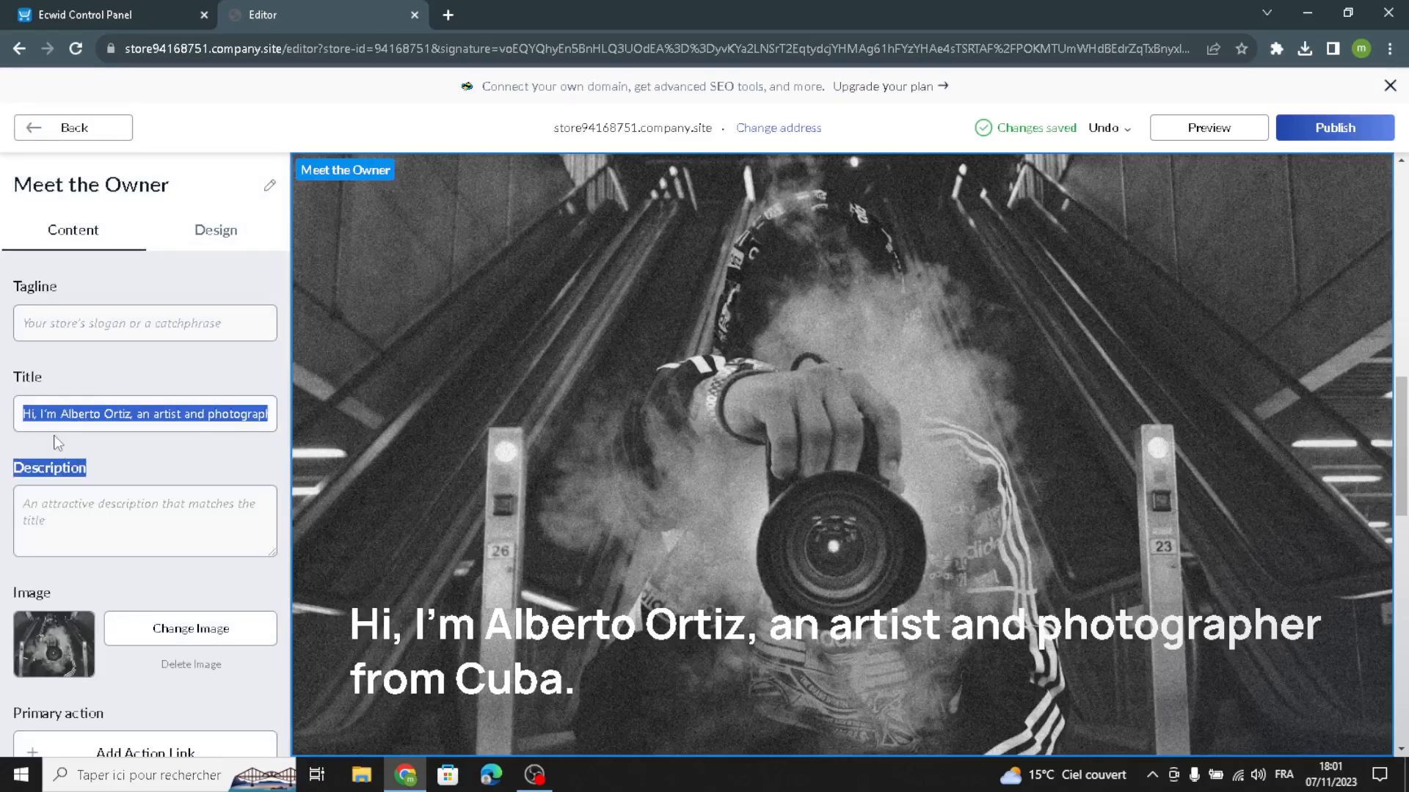
click(45, 417)
drag(27, 417, 277, 416)
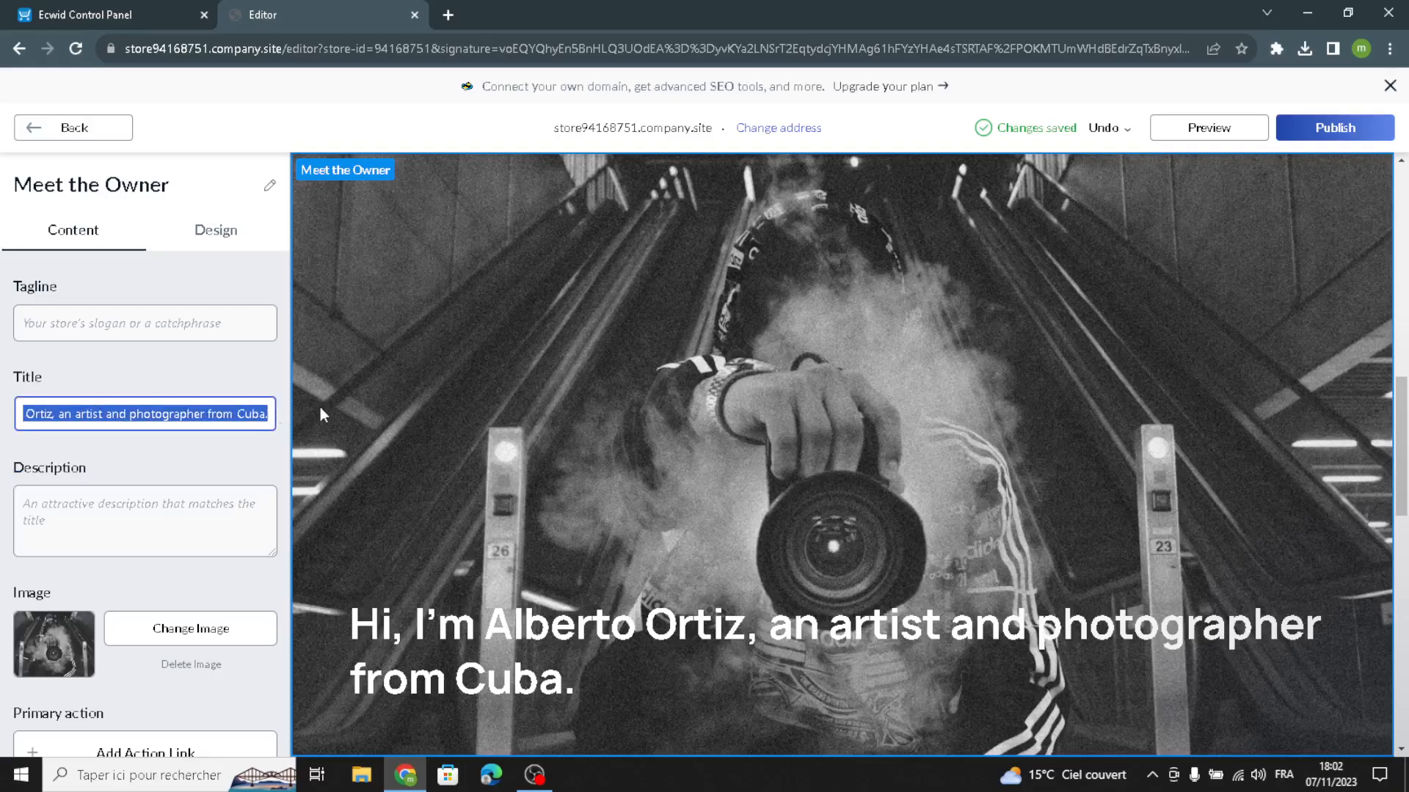
key(BackSpace)
scroll(201, 488, down, 3)
scroll(198, 484, up, 3)
scroll(176, 506, down, 3)
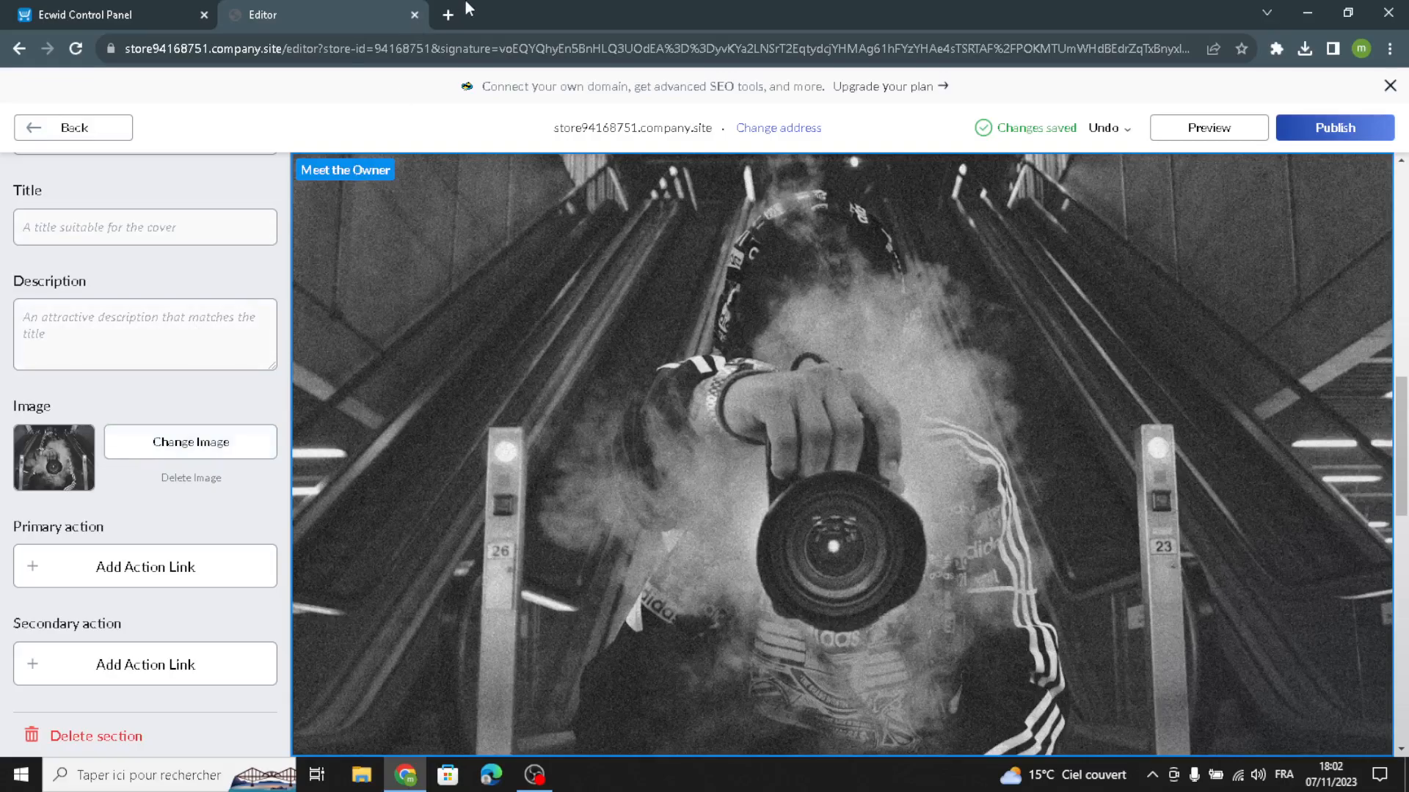
Search Google Images for "party decorations" in a new browser tab
click(448, 15)
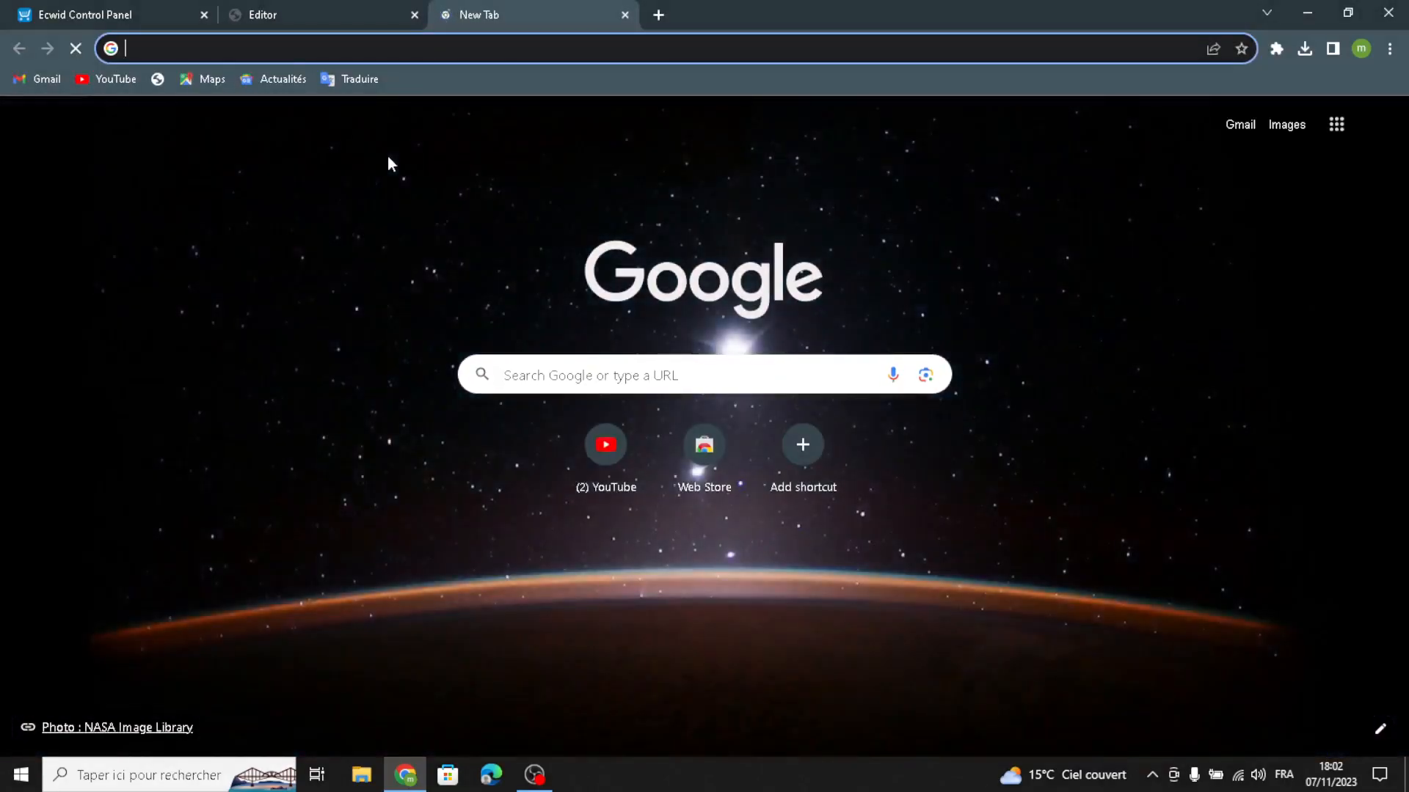
text(party )
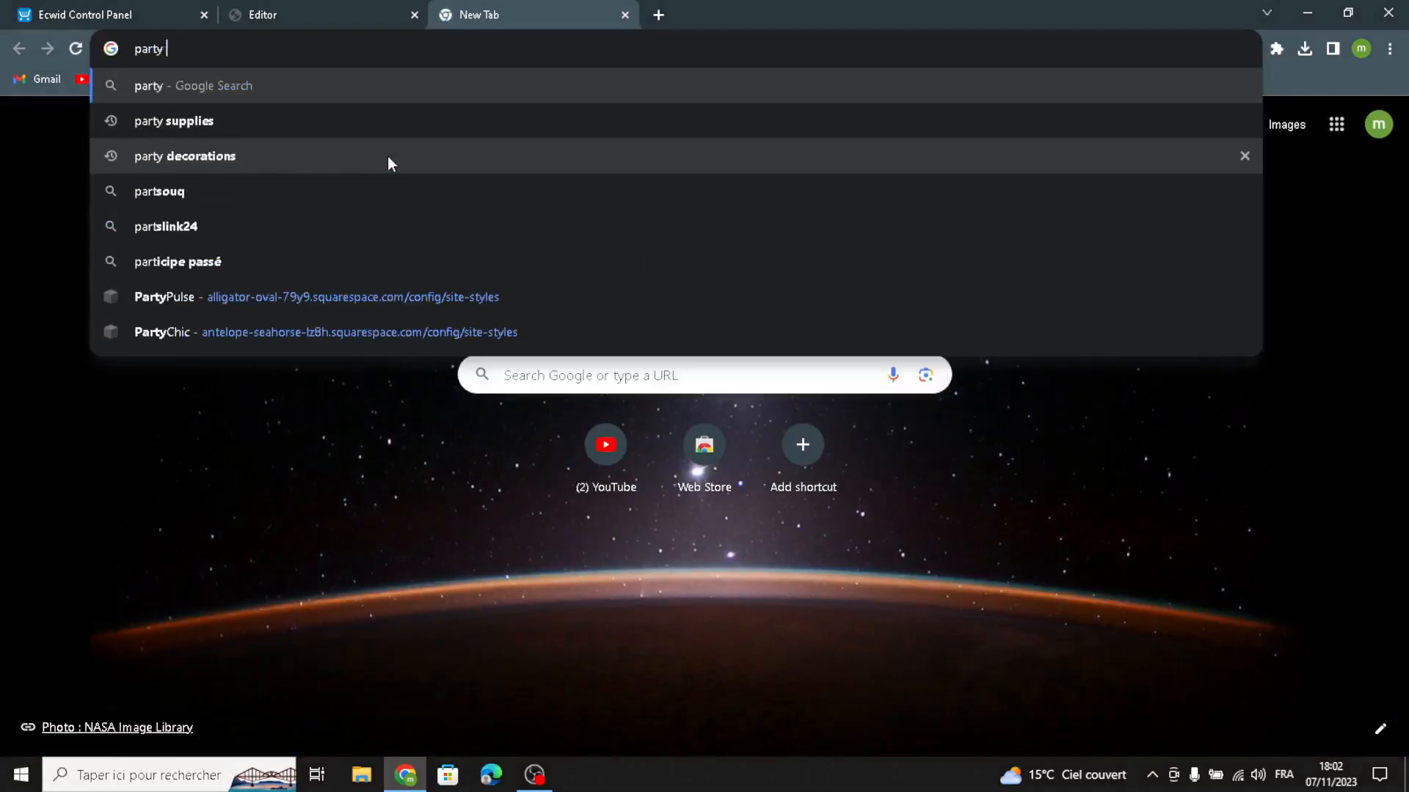
text(decorat)
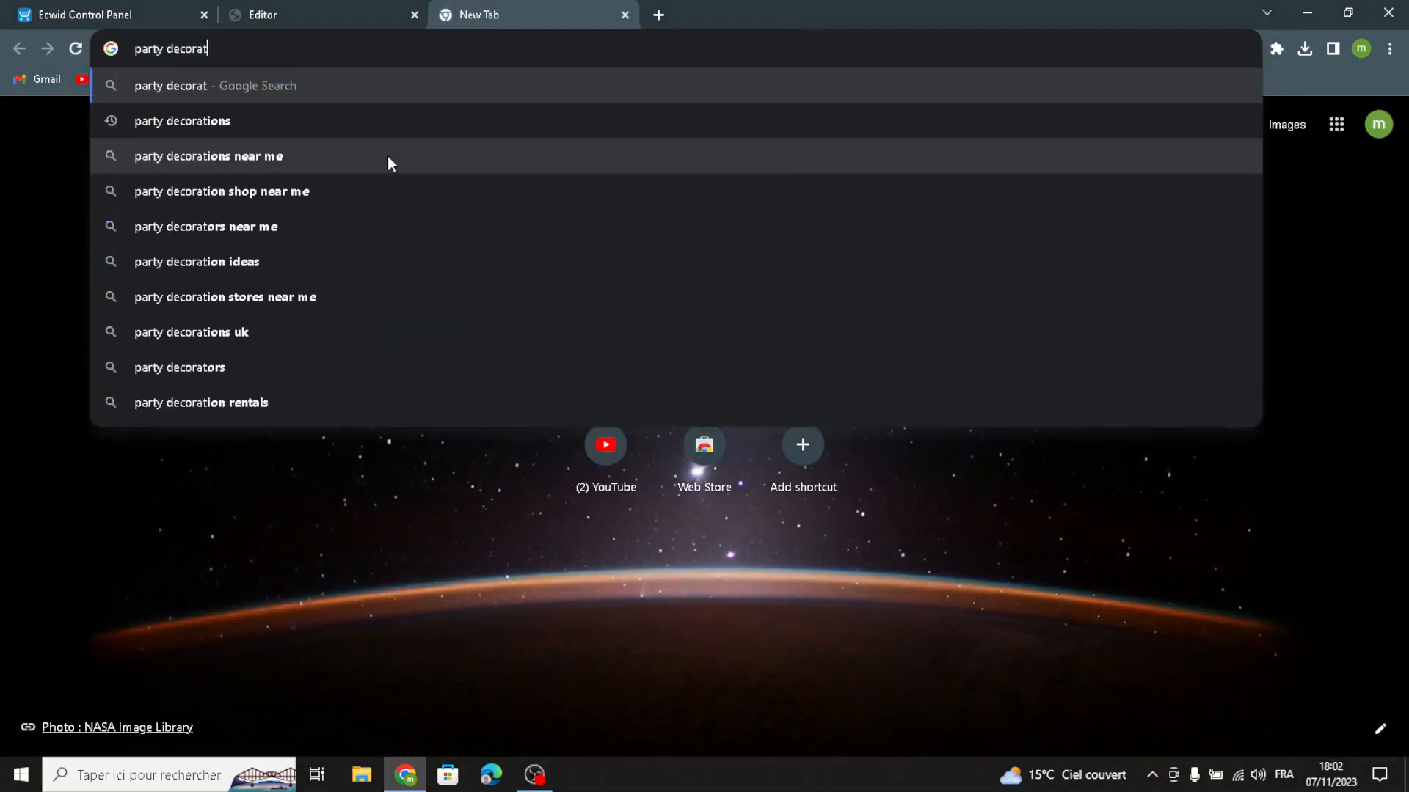
text(ions)
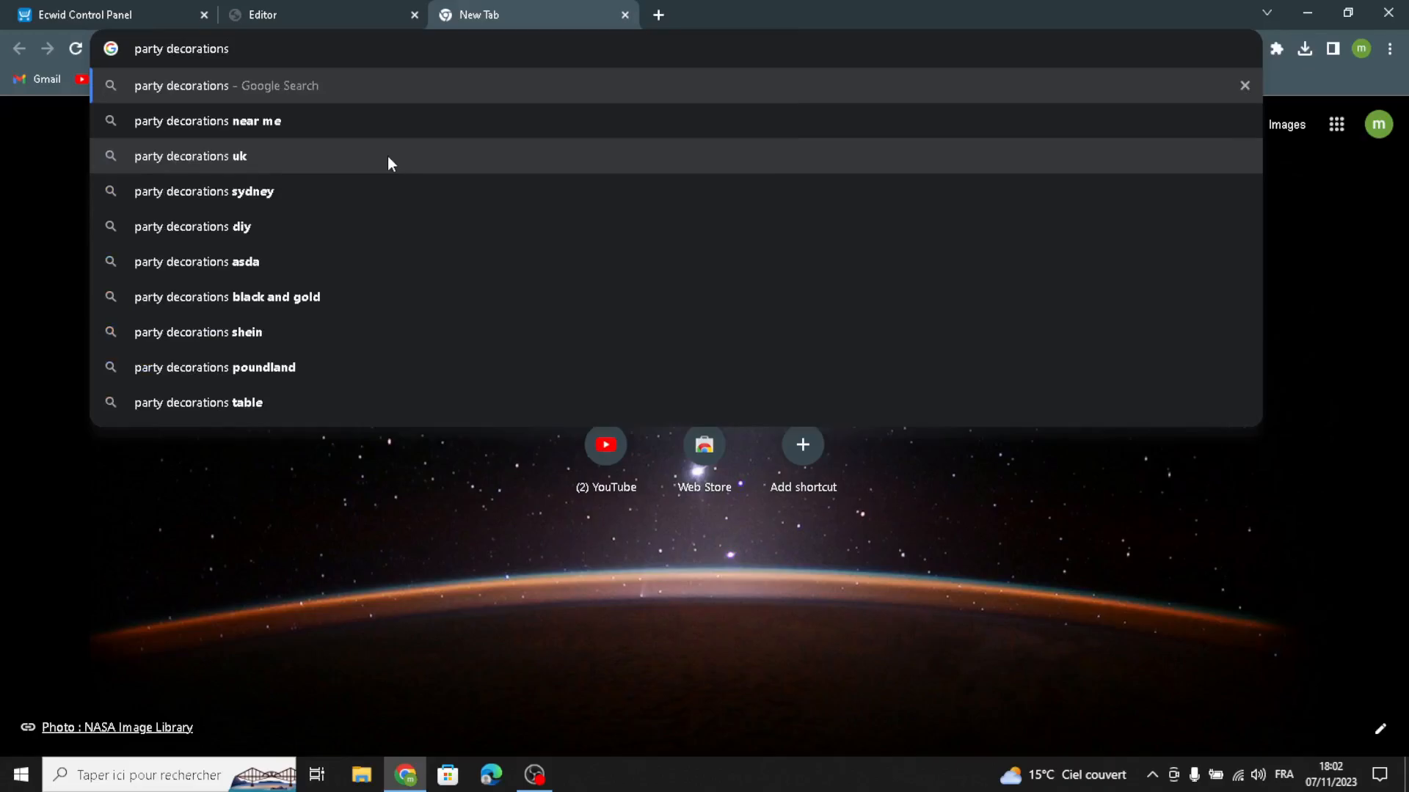
key(Return)
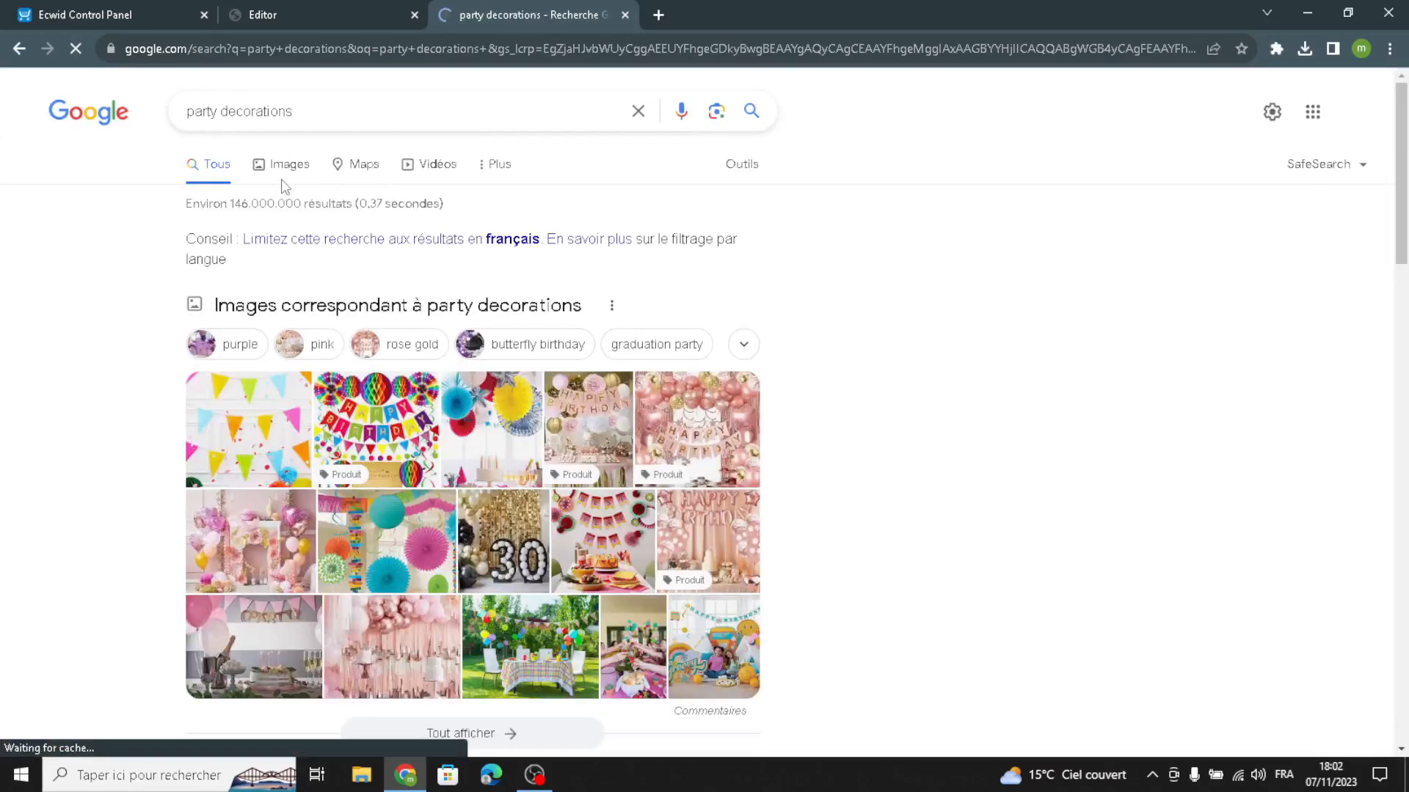
click(289, 166)
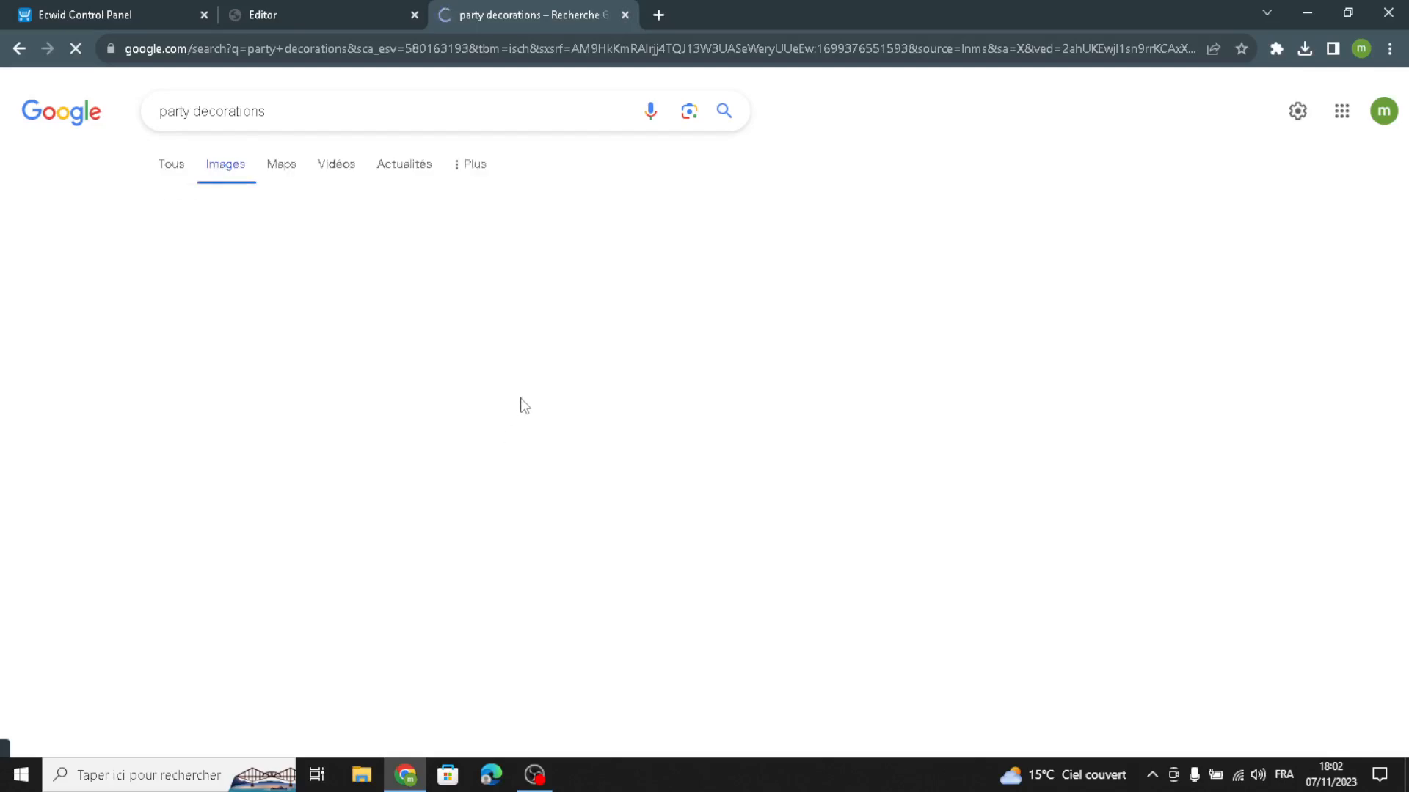
Download the Gathered "Happy Birthday" banner photo from the image results as diy-party-decorations-main-3329279.jpg
scroll(522, 406, down, 6)
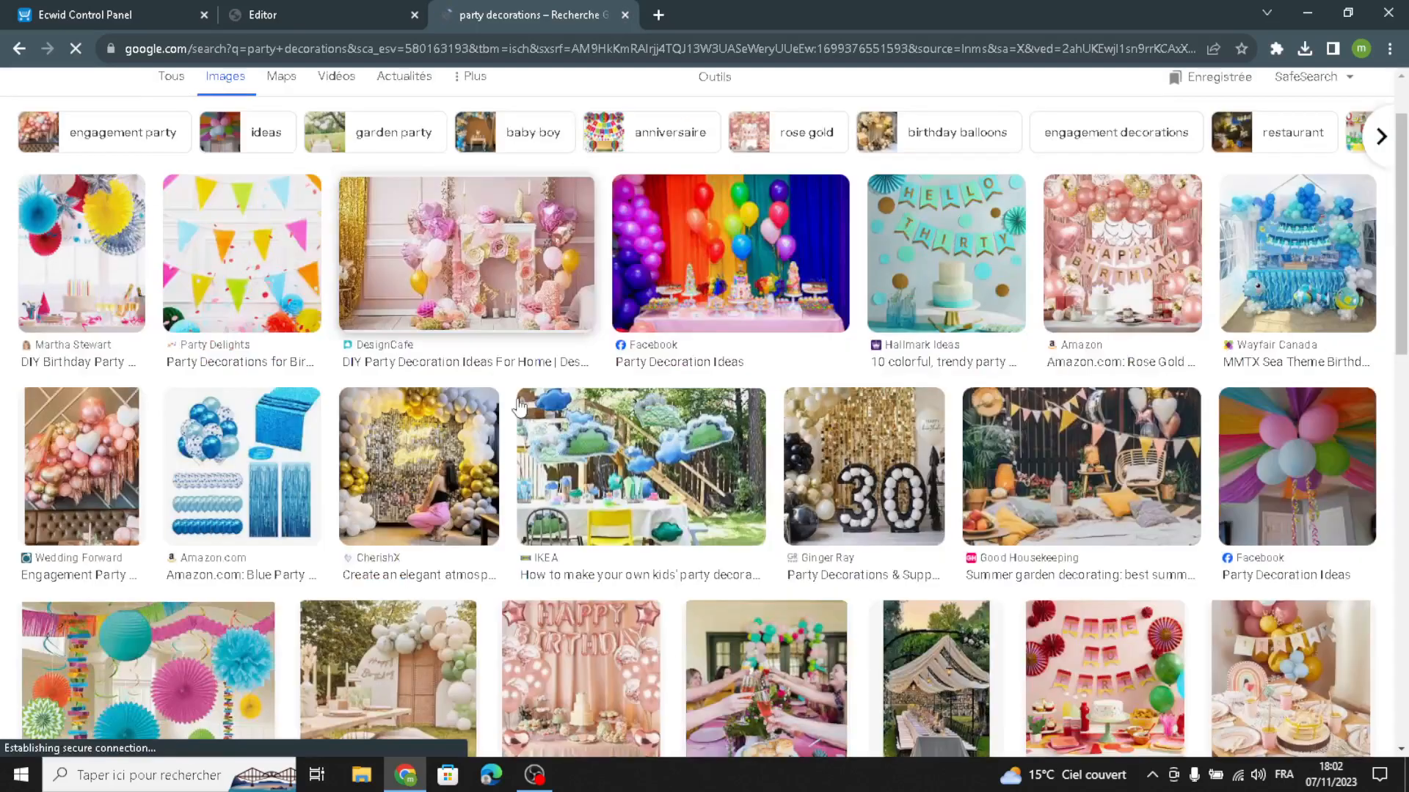
scroll(517, 422, down, 7)
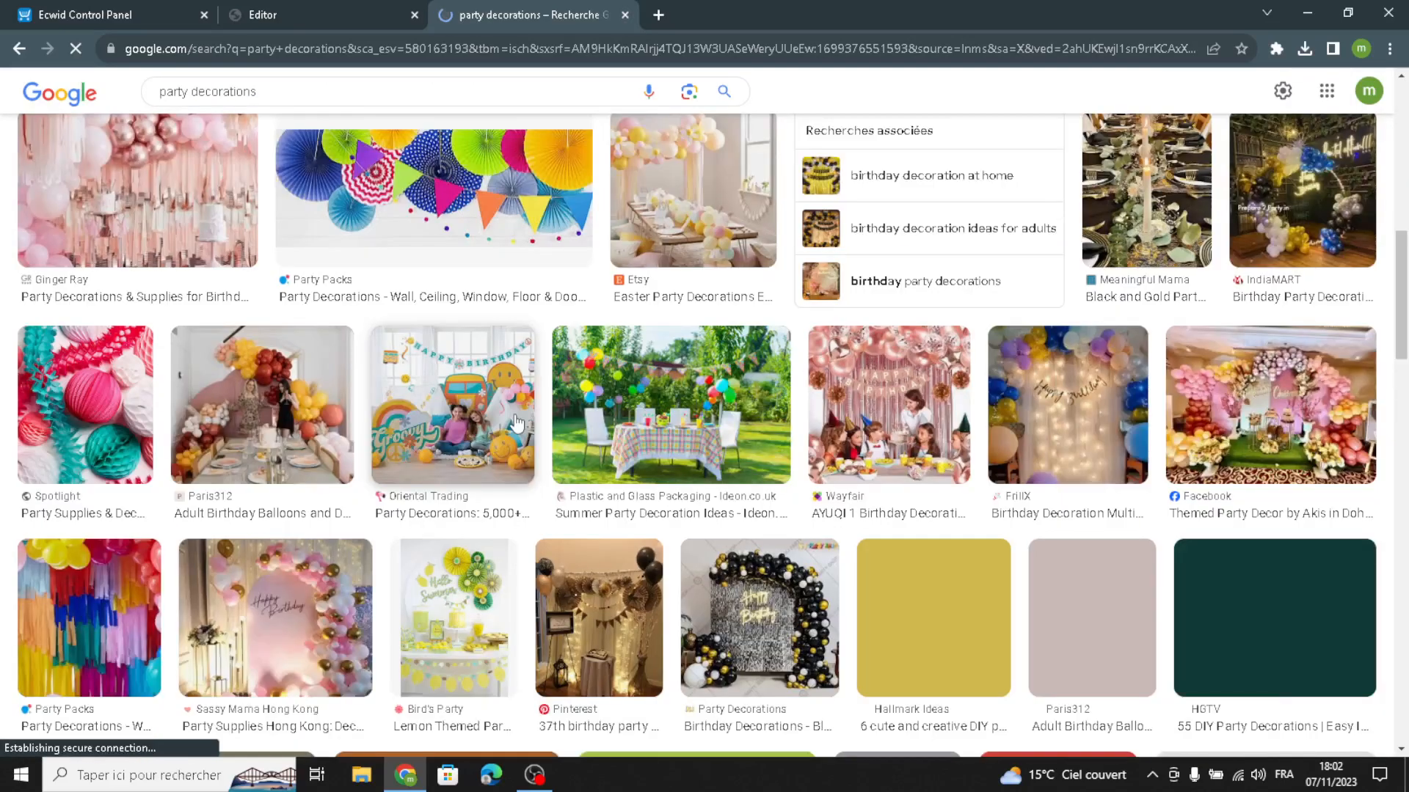
scroll(565, 402, down, 6)
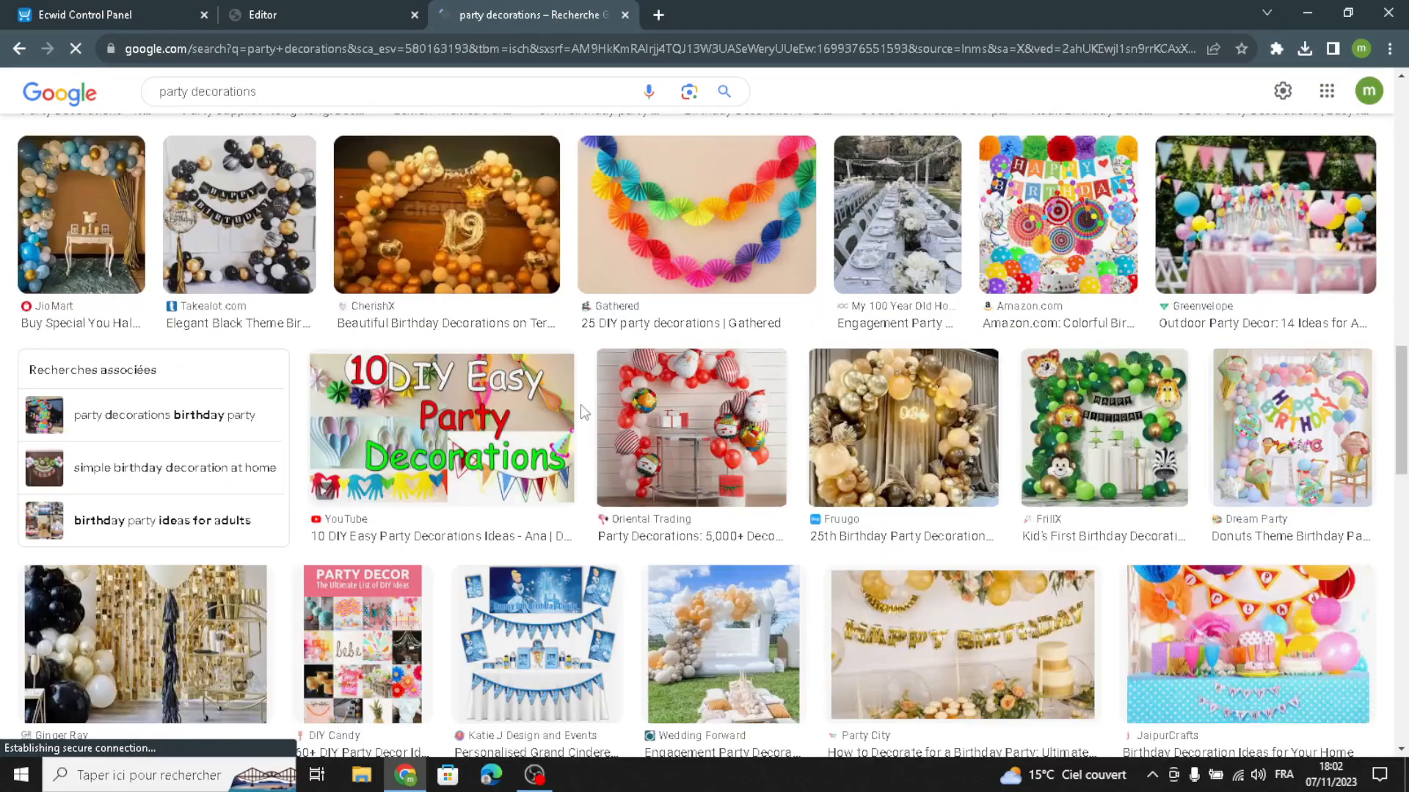
scroll(584, 407, down, 6)
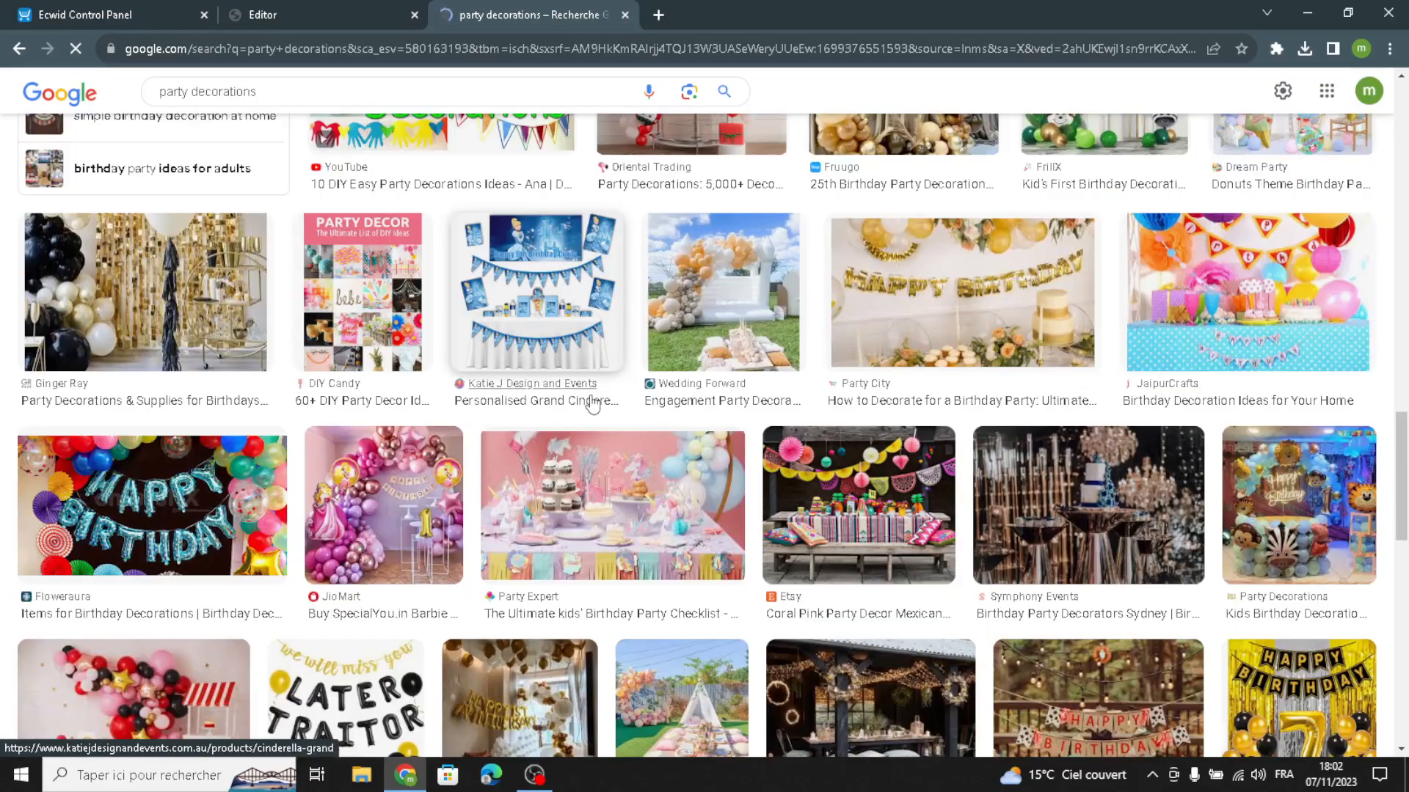
scroll(592, 403, down, 5)
scroll(593, 404, down, 1)
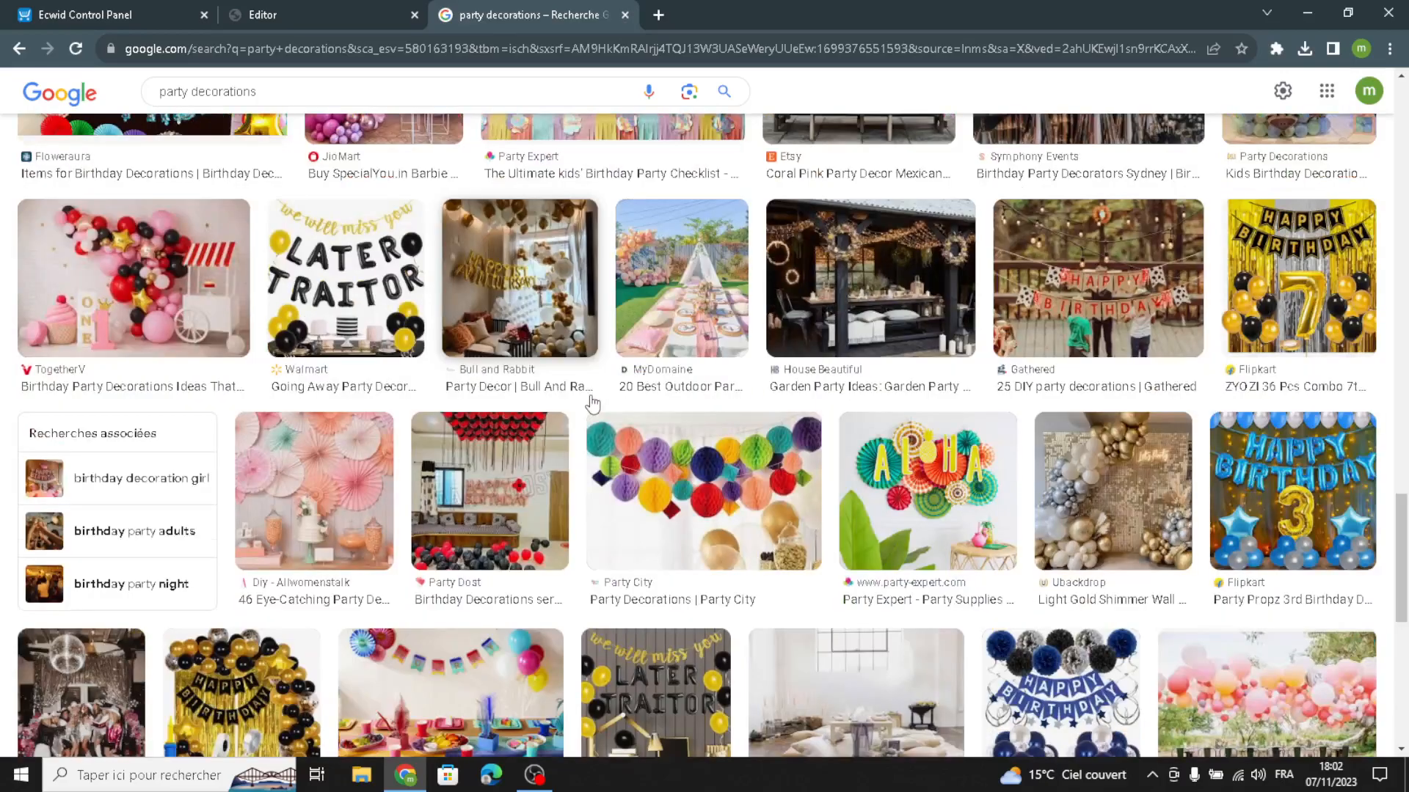
scroll(593, 402, down, 5)
scroll(593, 402, up, 5)
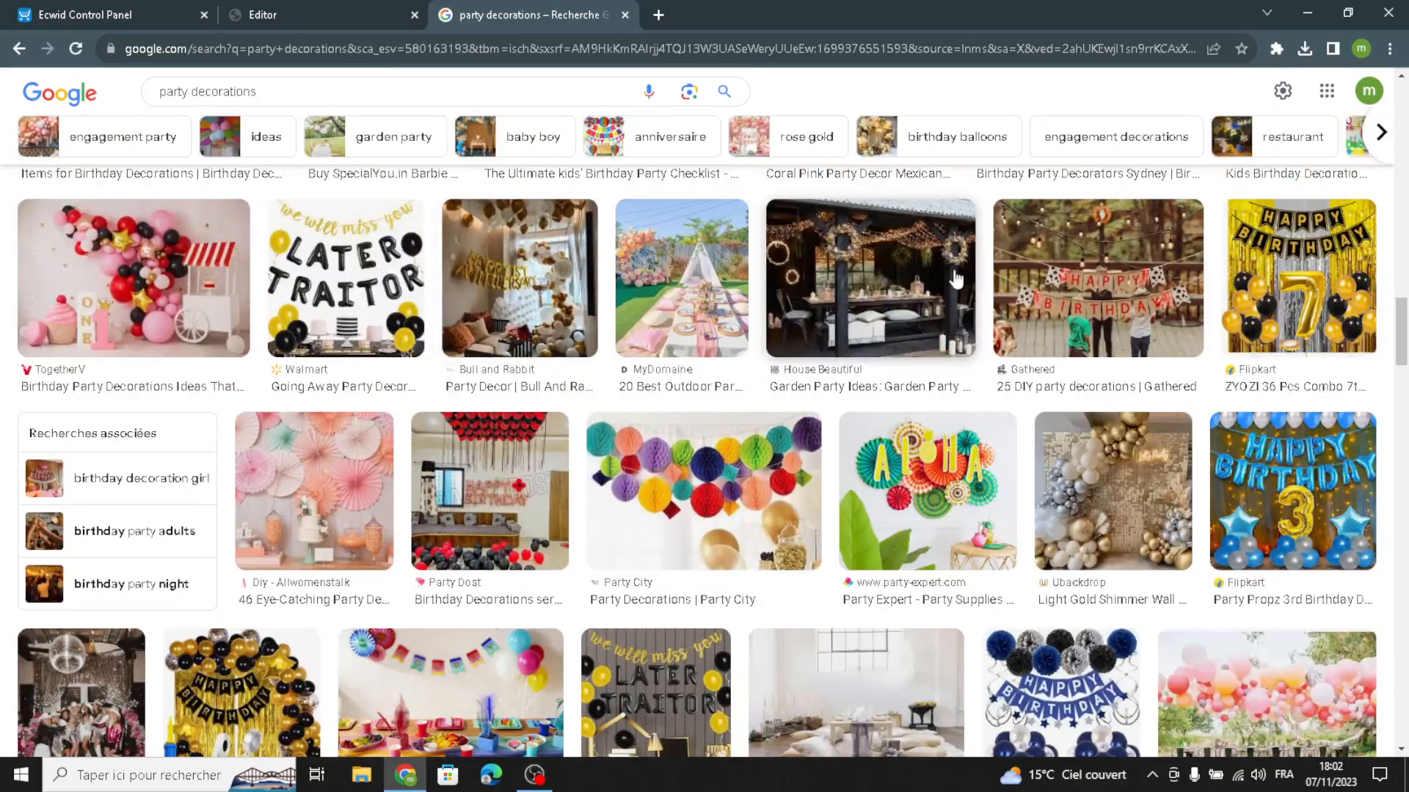
click(1063, 260)
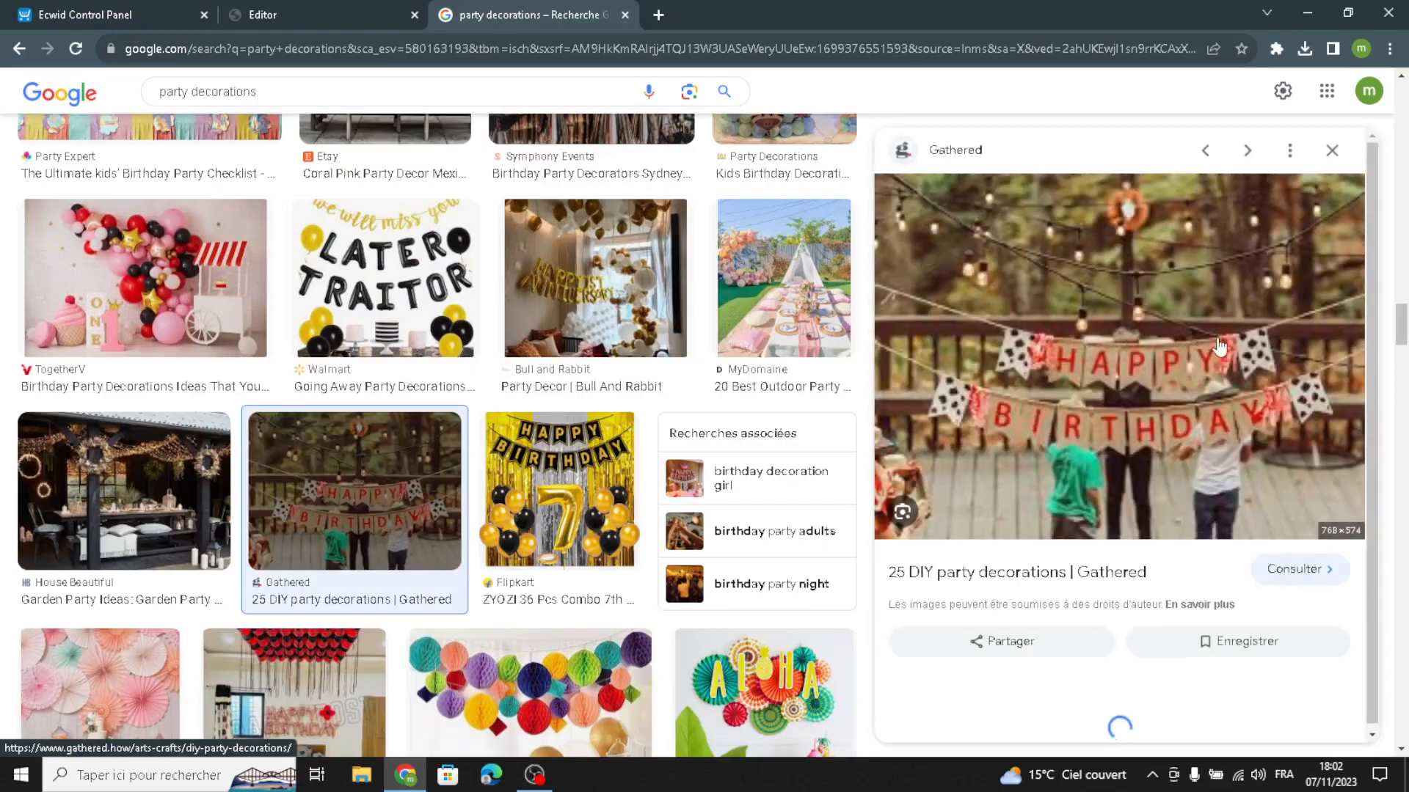
right_click(1097, 394)
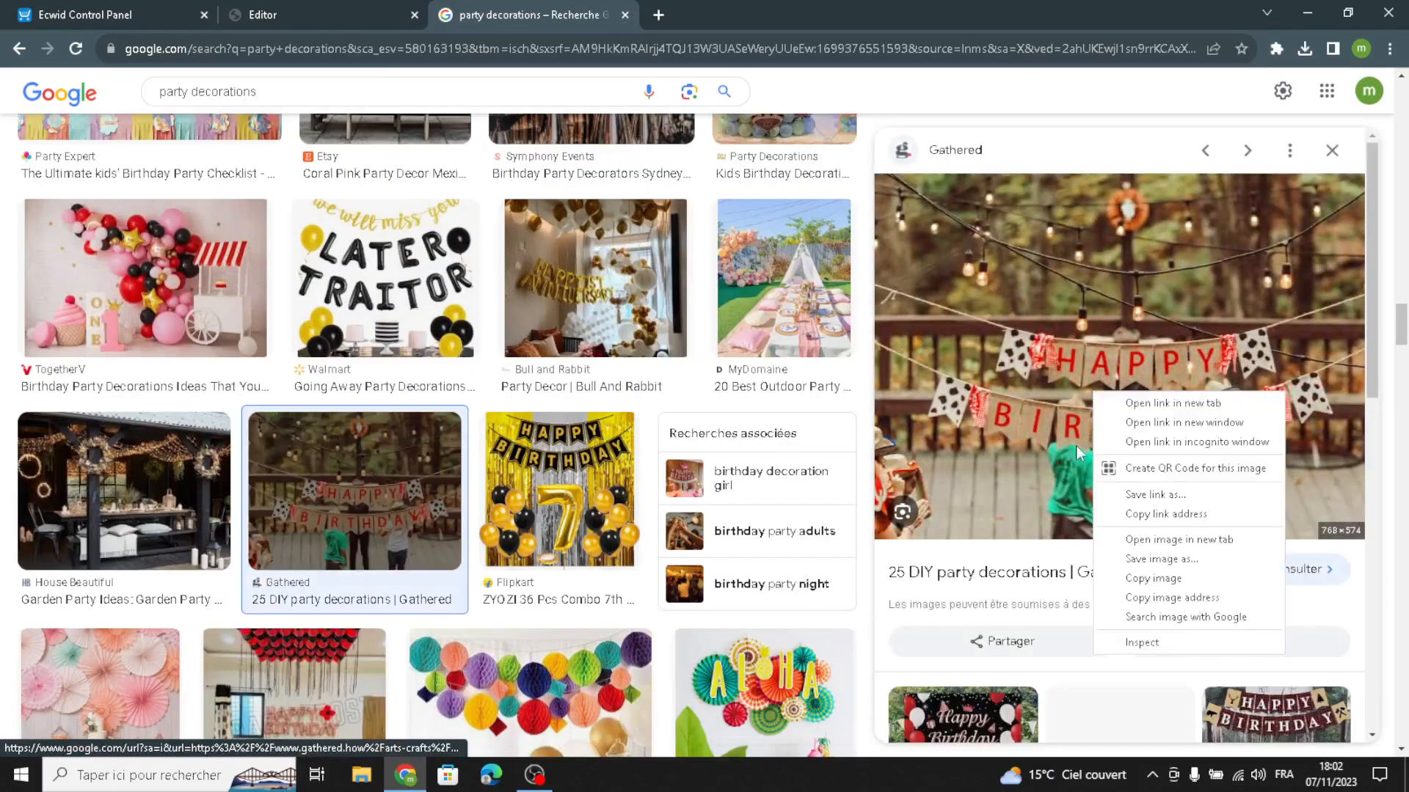
click(1130, 558)
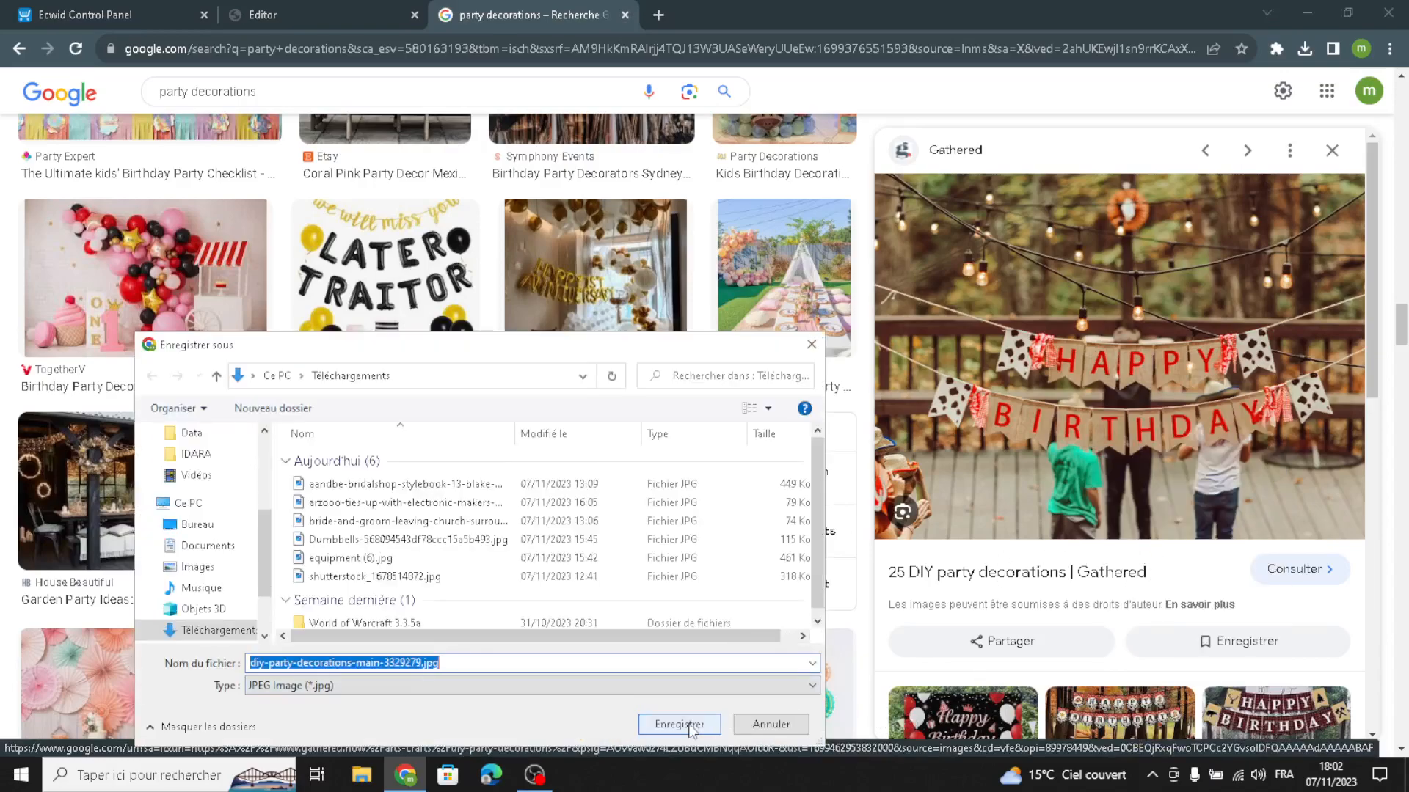
click(687, 718)
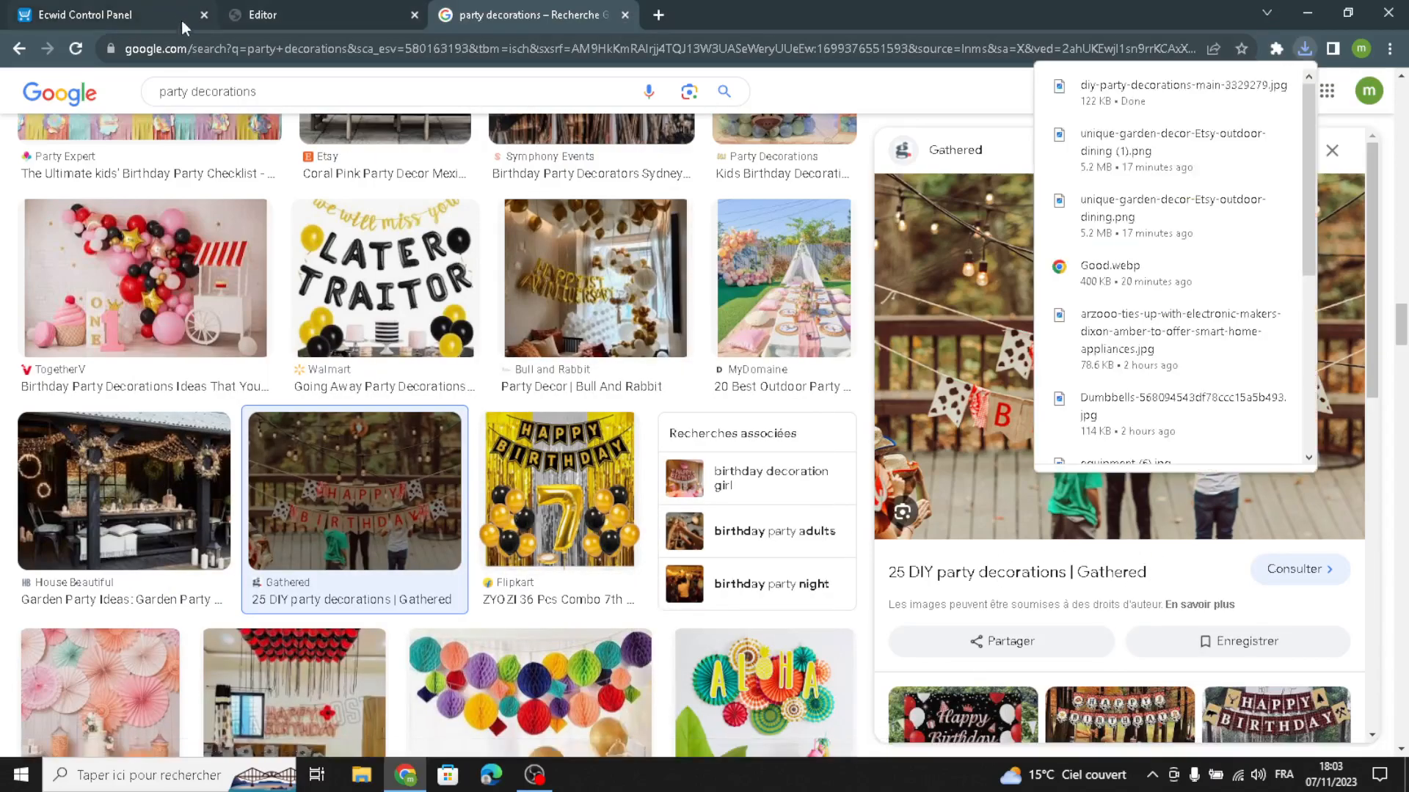
Switch to the site Editor and replace the Meet the Owner section's image with diy-party-decorations-main-3329279.jpg from the Téléchargements folder
click(268, 10)
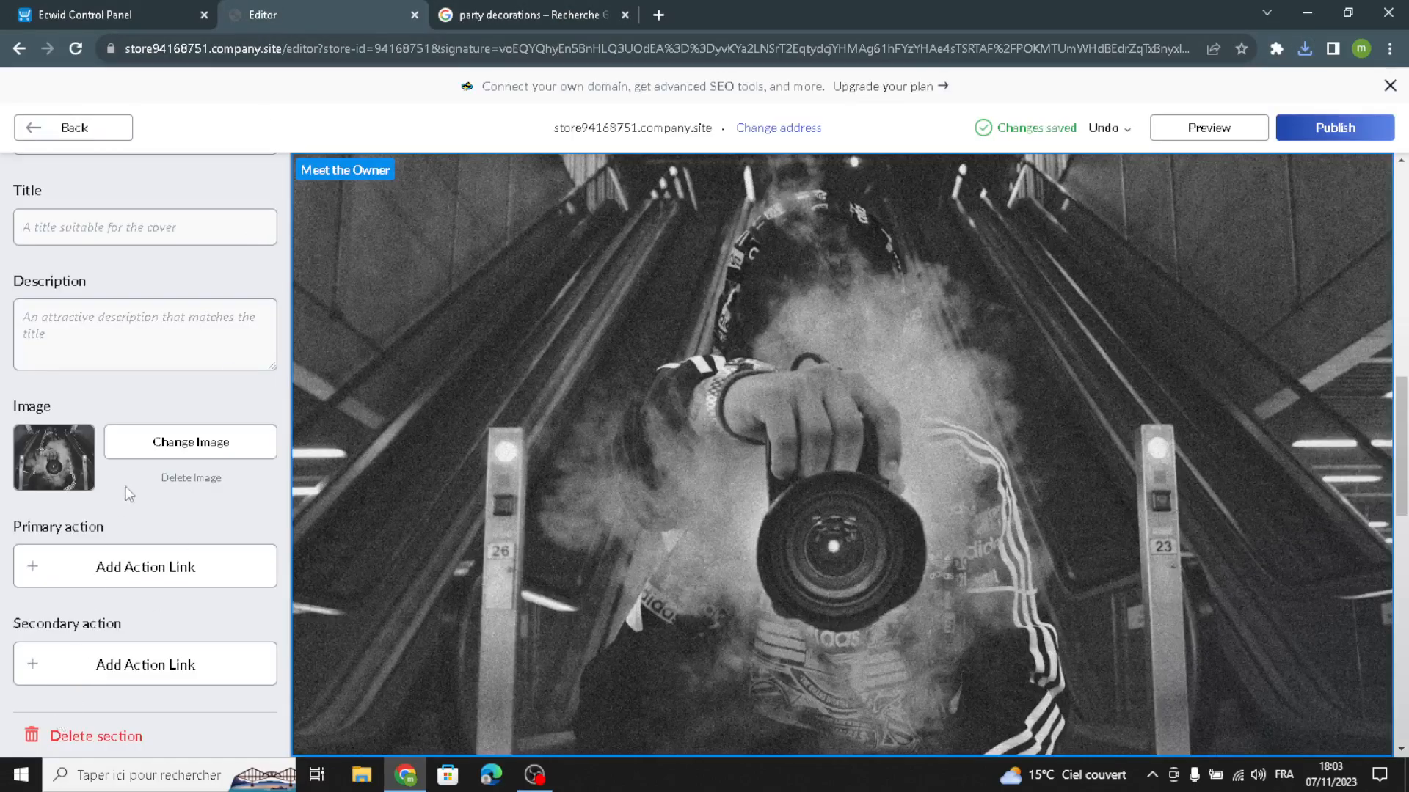
click(141, 442)
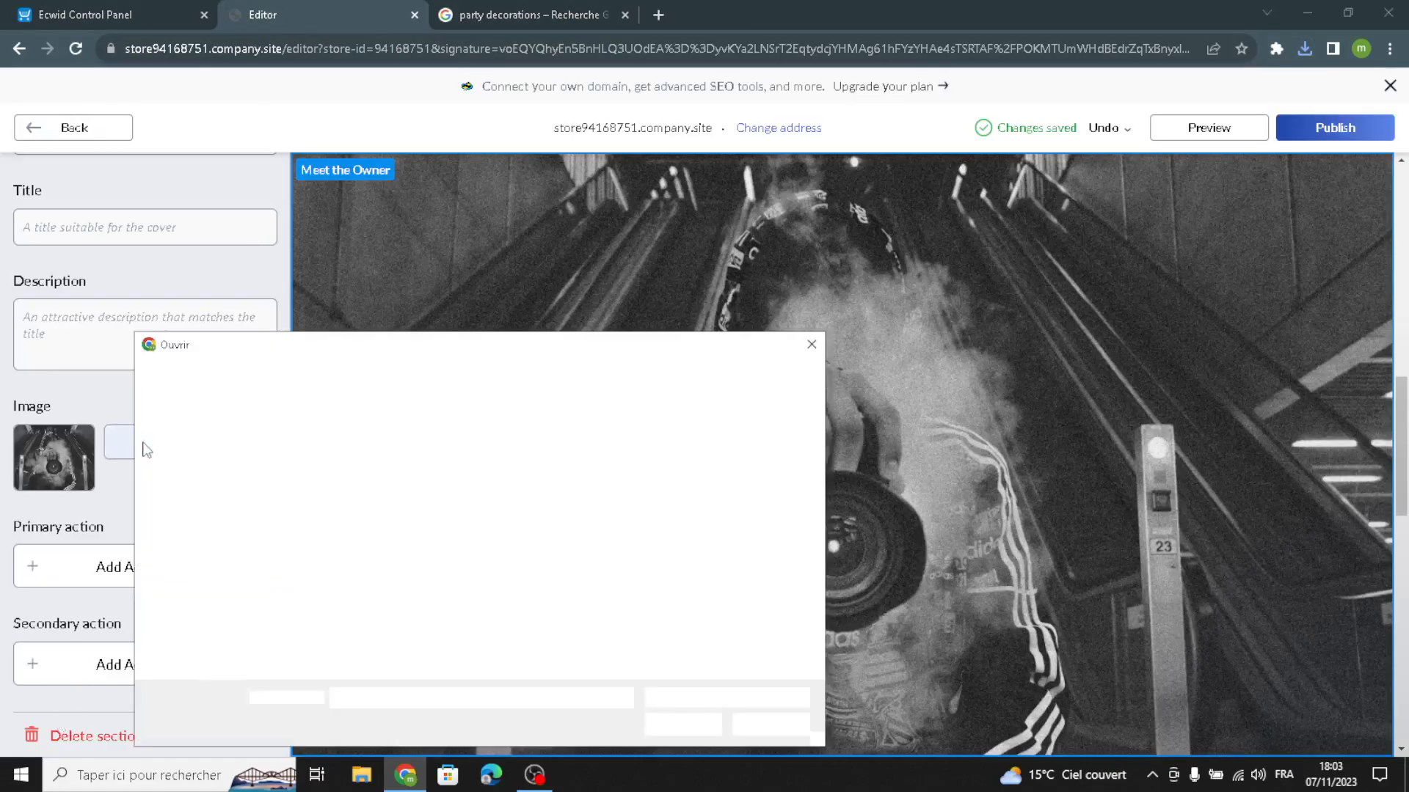
click(382, 486)
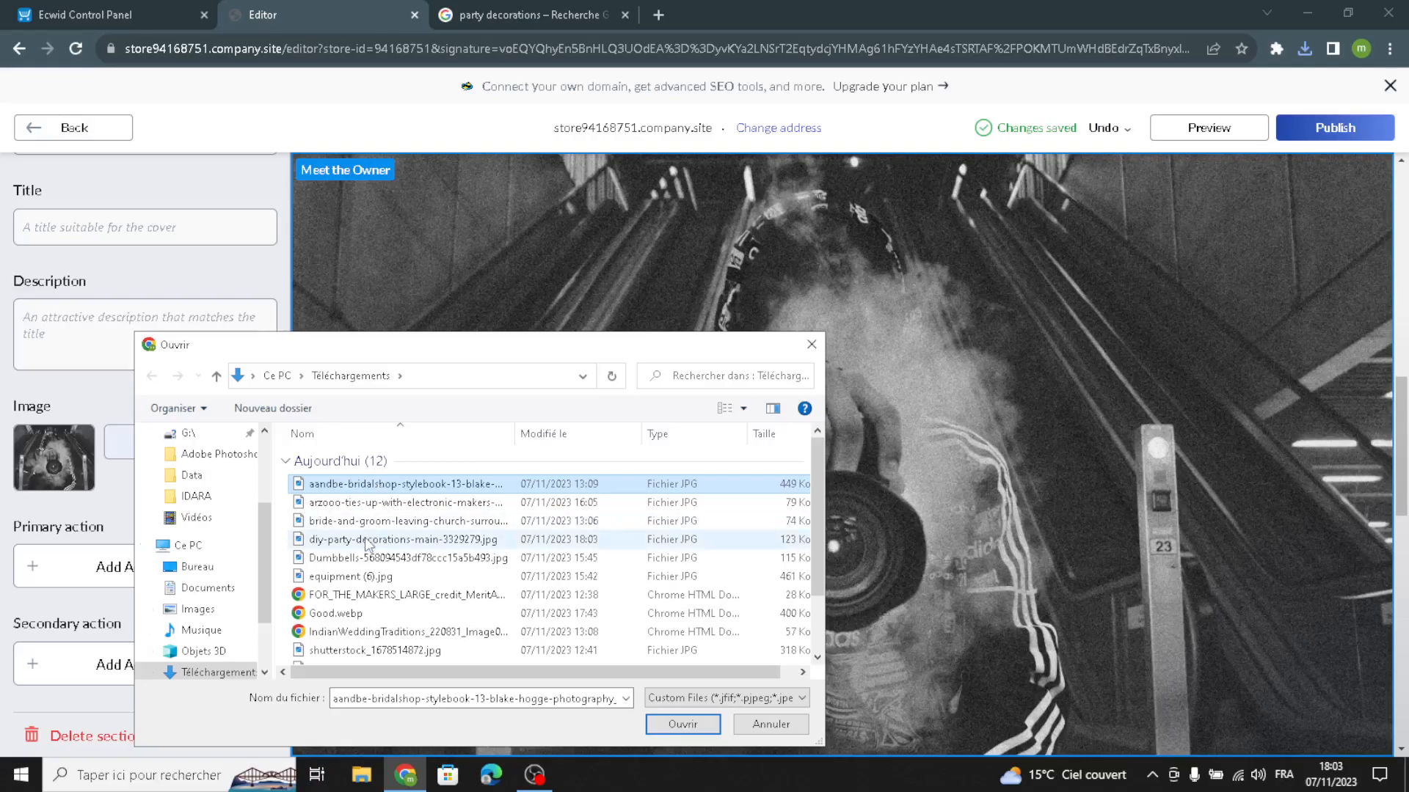
scroll(369, 559, down, 1)
scroll(370, 561, up, 1)
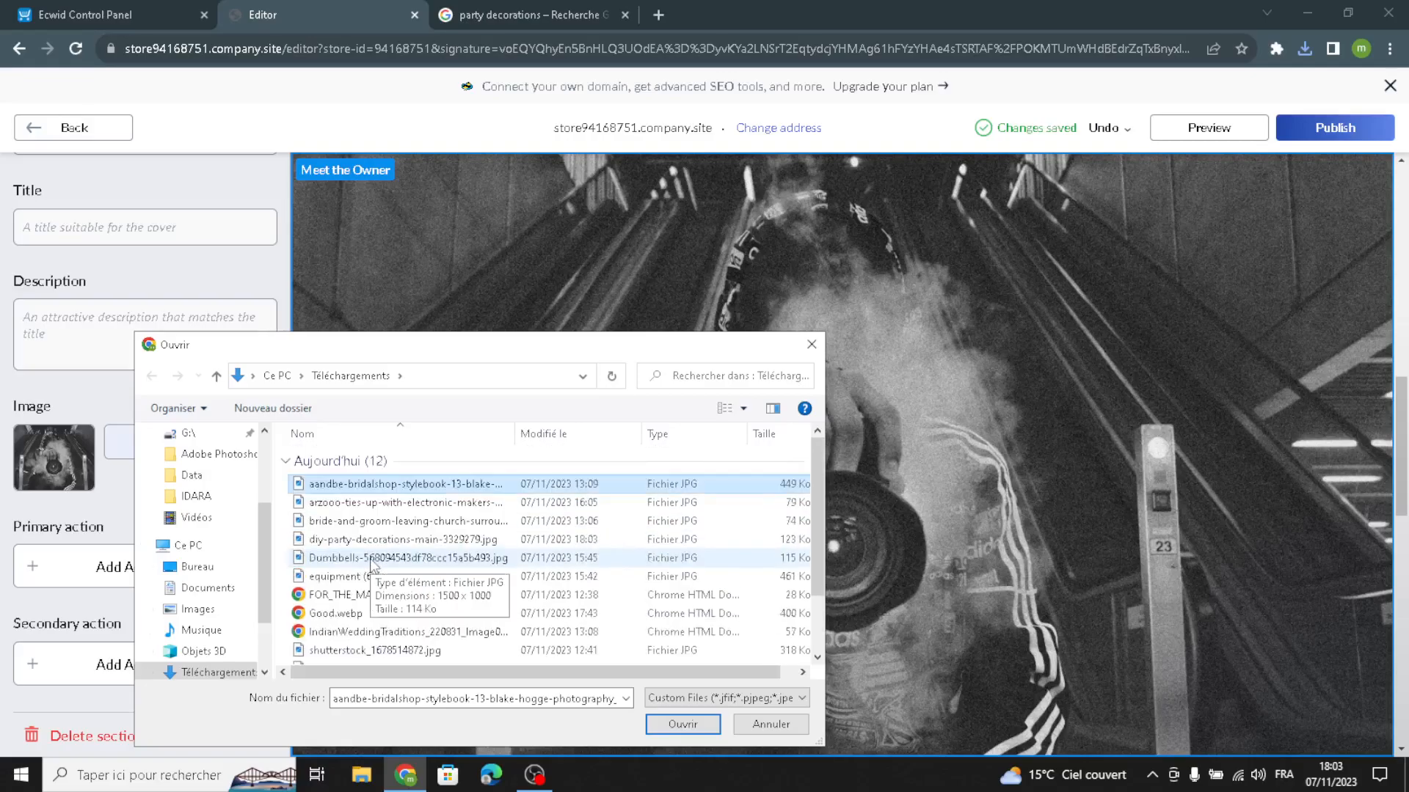
scroll(373, 565, down, 2)
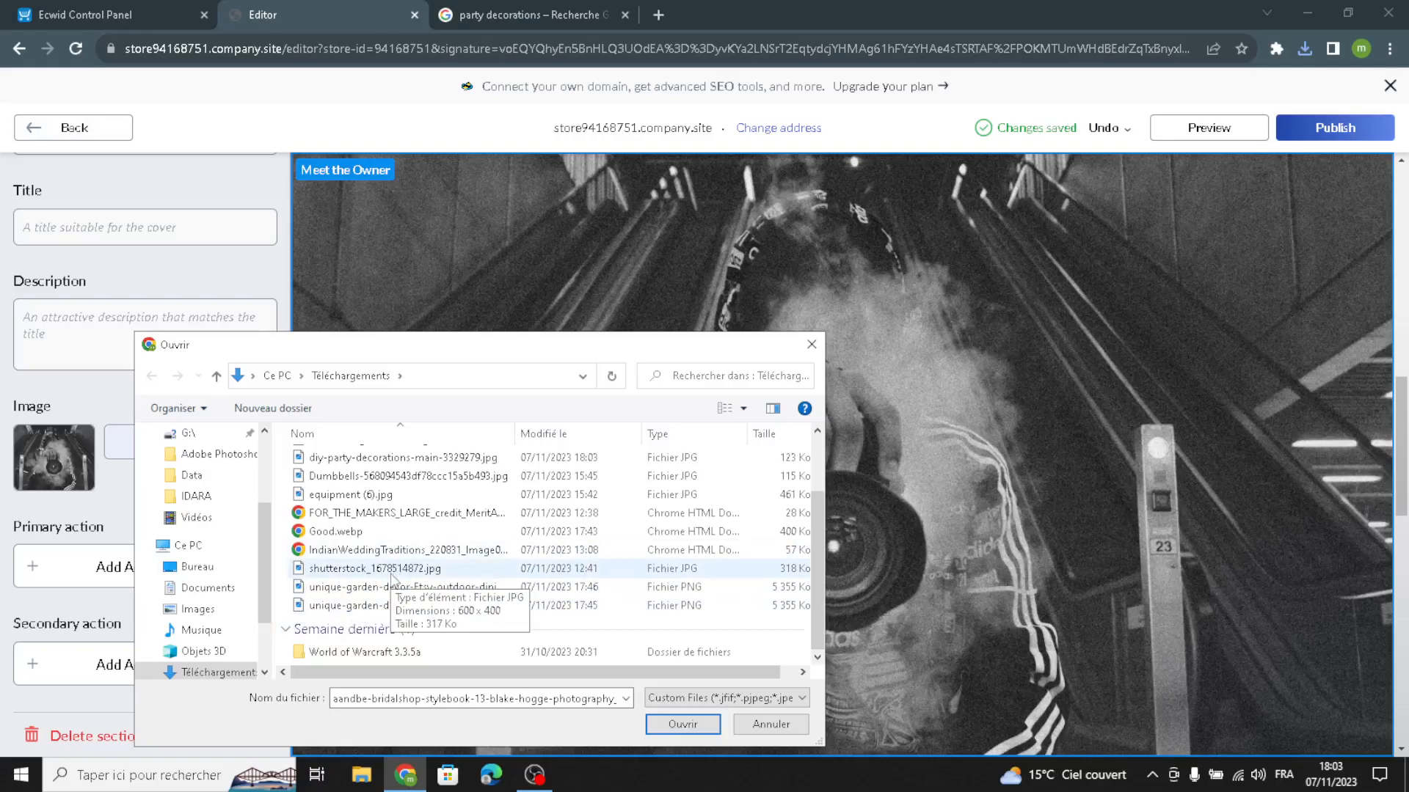
double_click(393, 568)
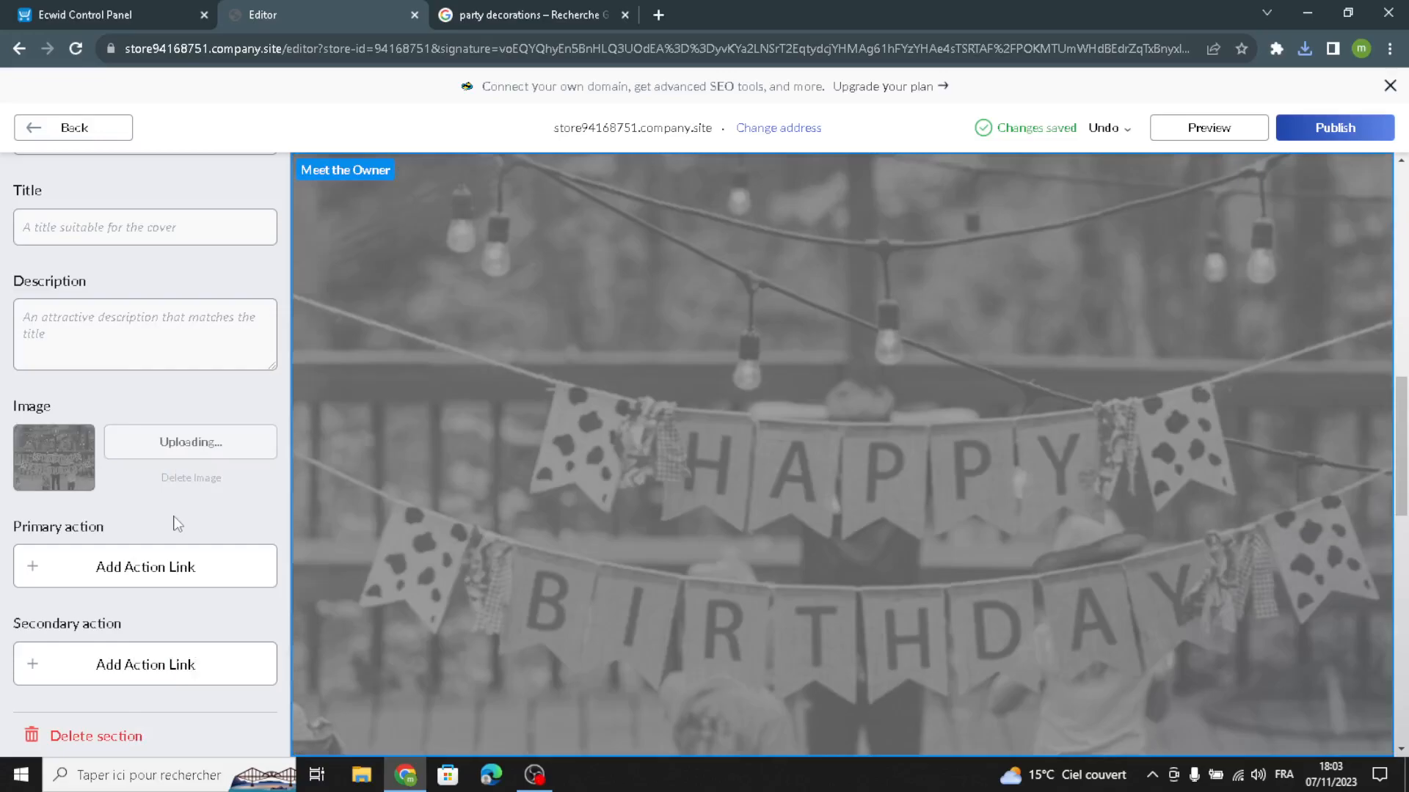
Change the Meet the Owner section's layout to text on the left with an inset image on the right, and return to the homepage sections
scroll(176, 524, up, 3)
click(209, 513)
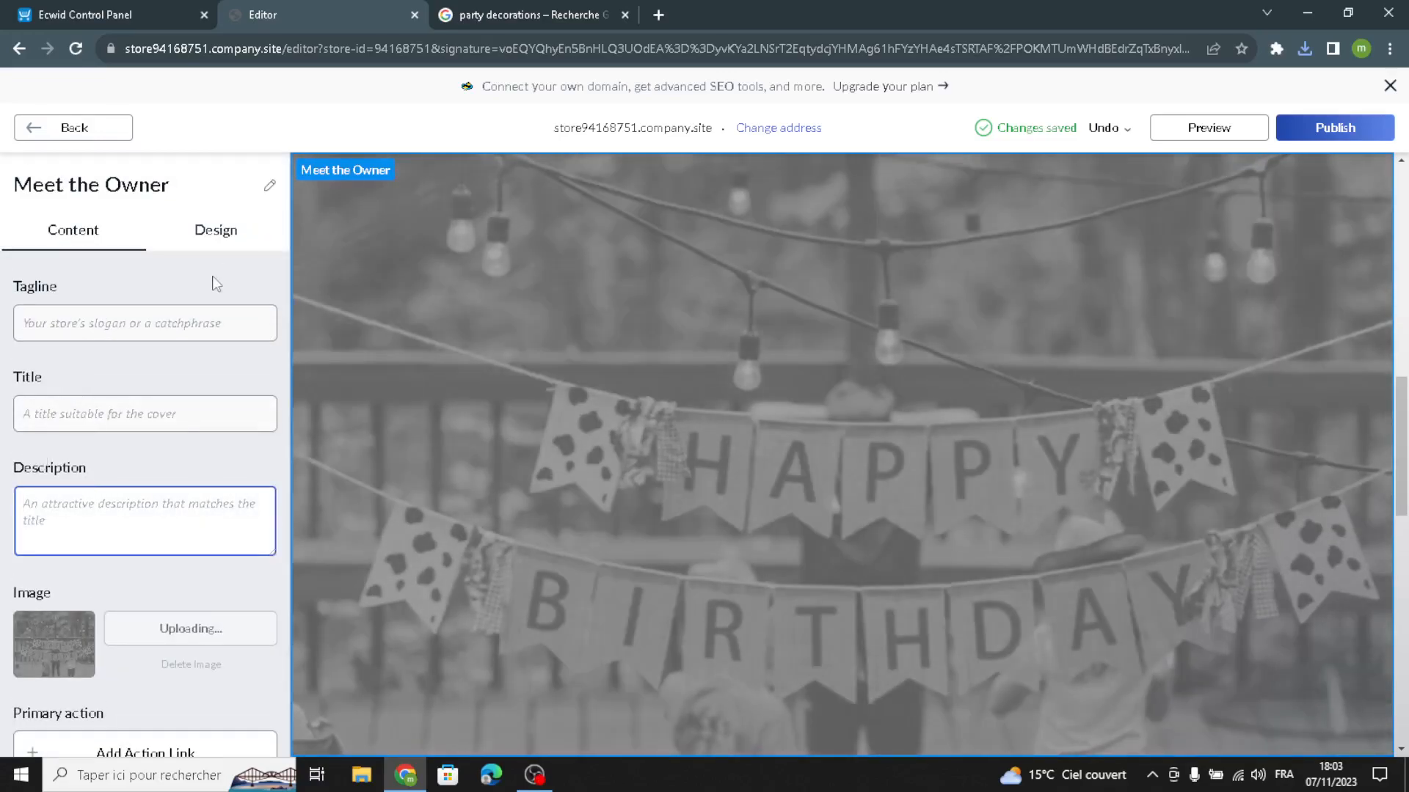
click(205, 242)
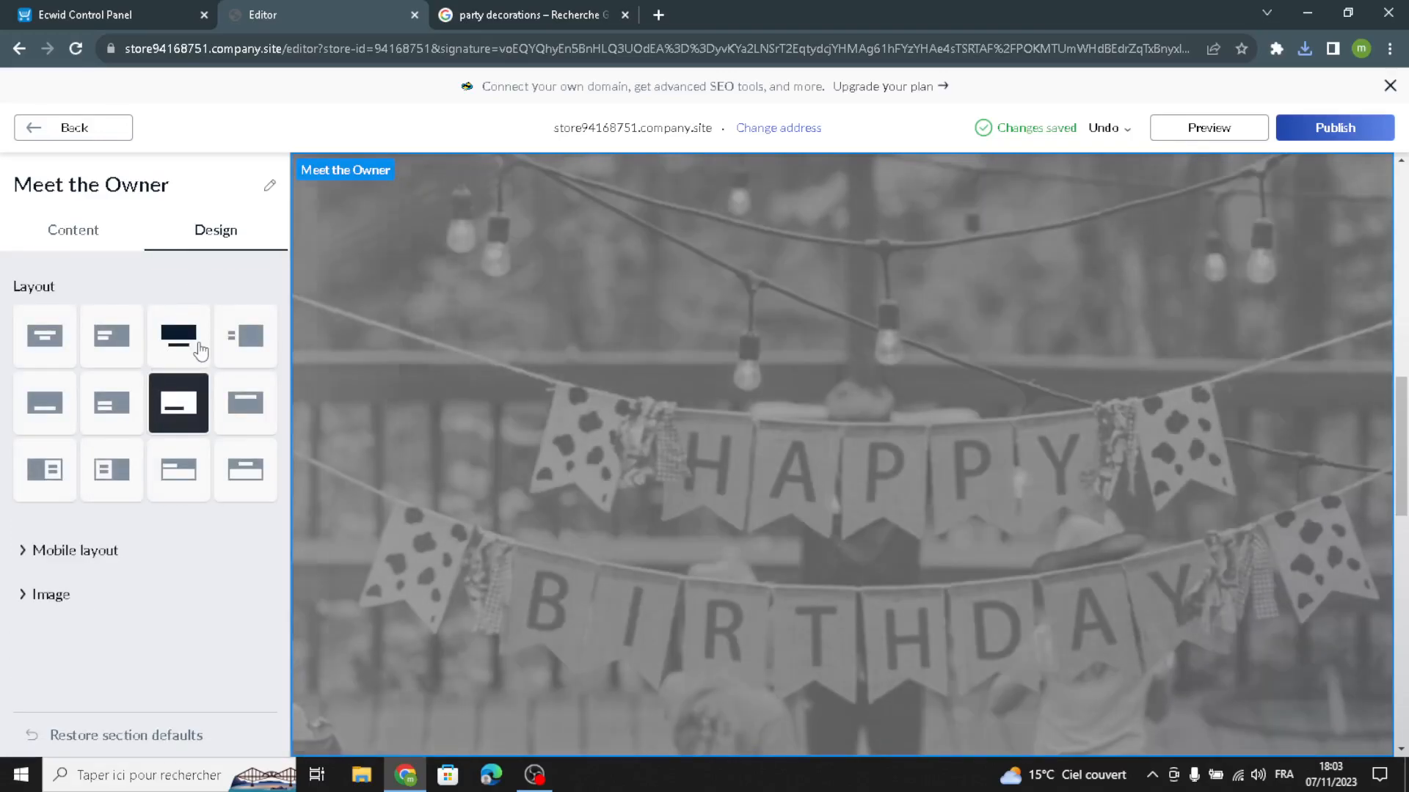
click(245, 336)
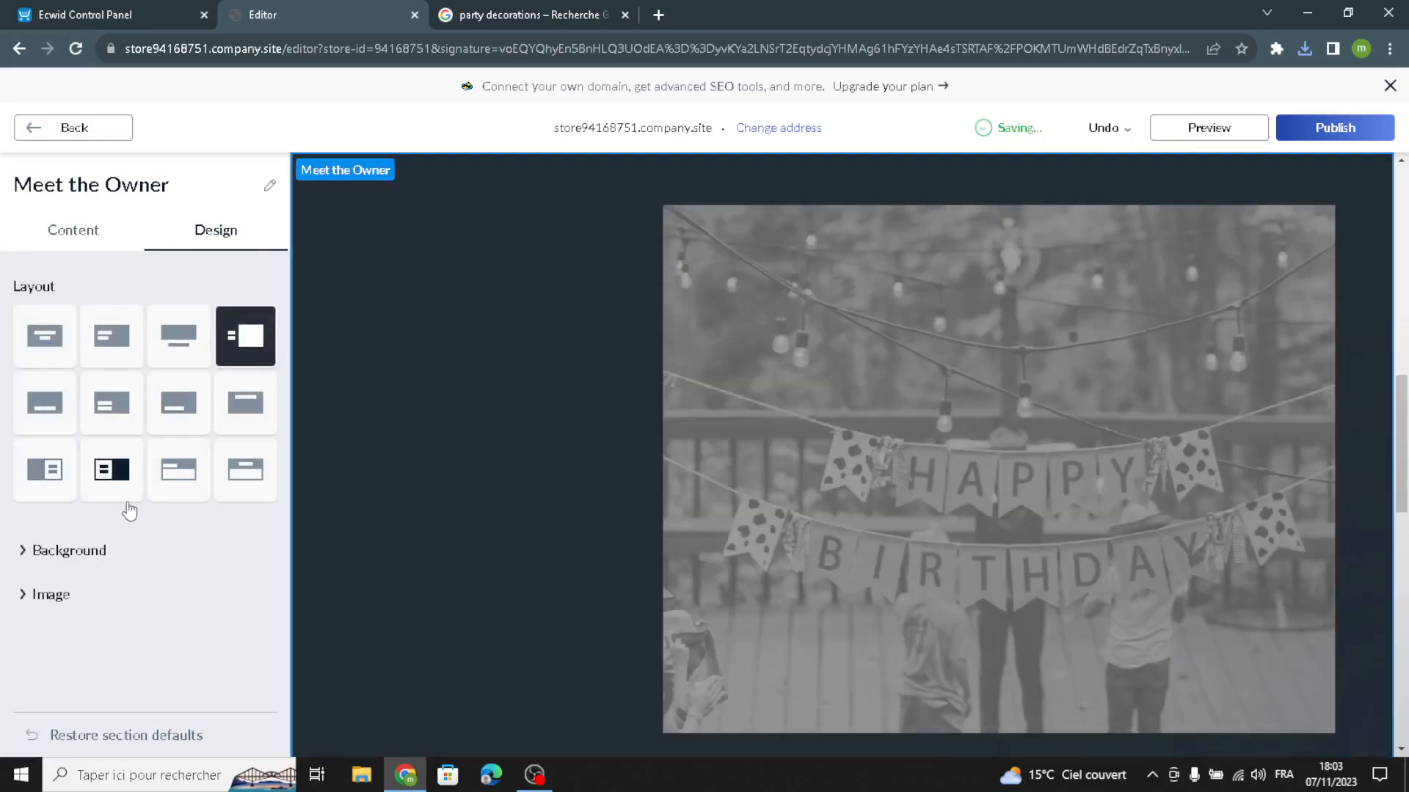
click(127, 130)
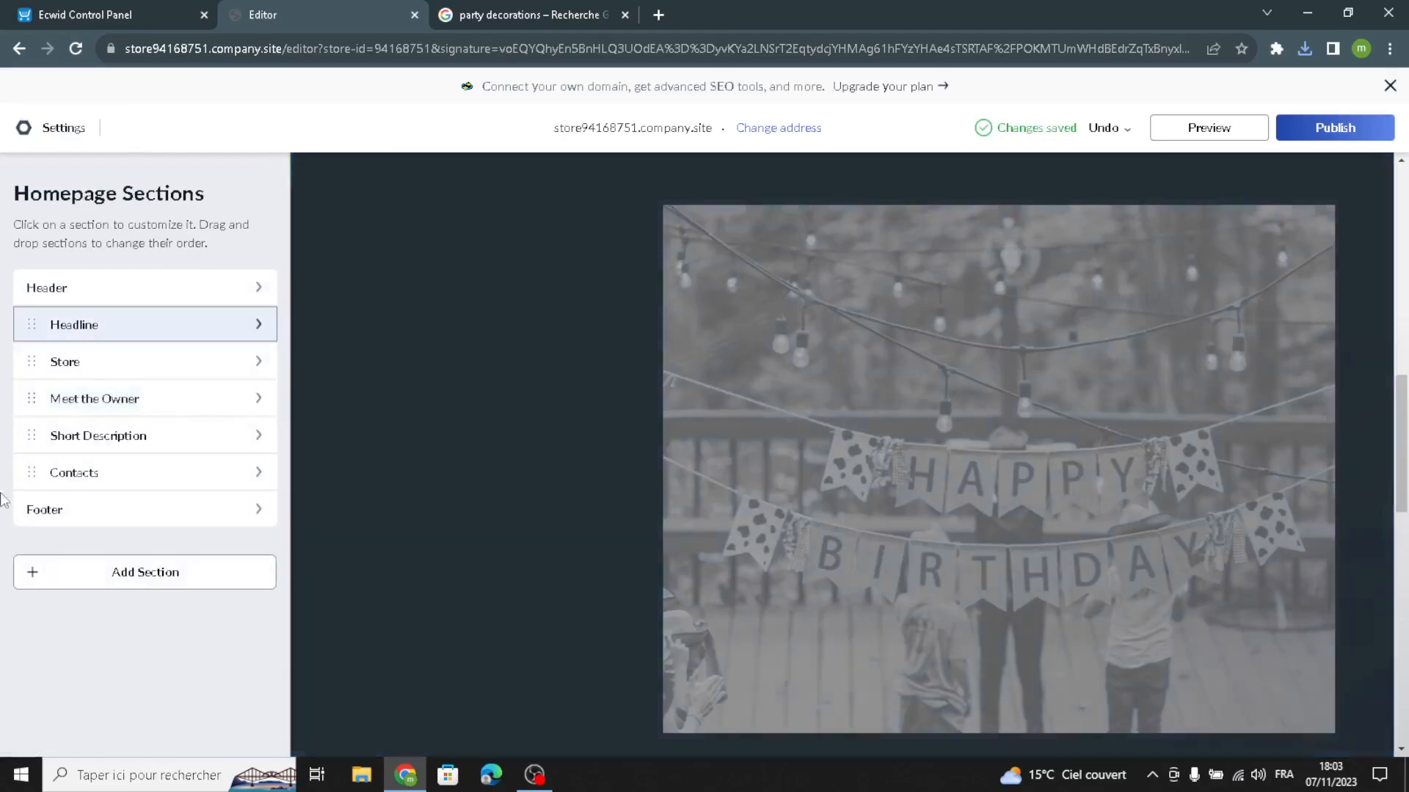
Open the homepage's Short Description section and review its title, subtitle and description fields
click(96, 452)
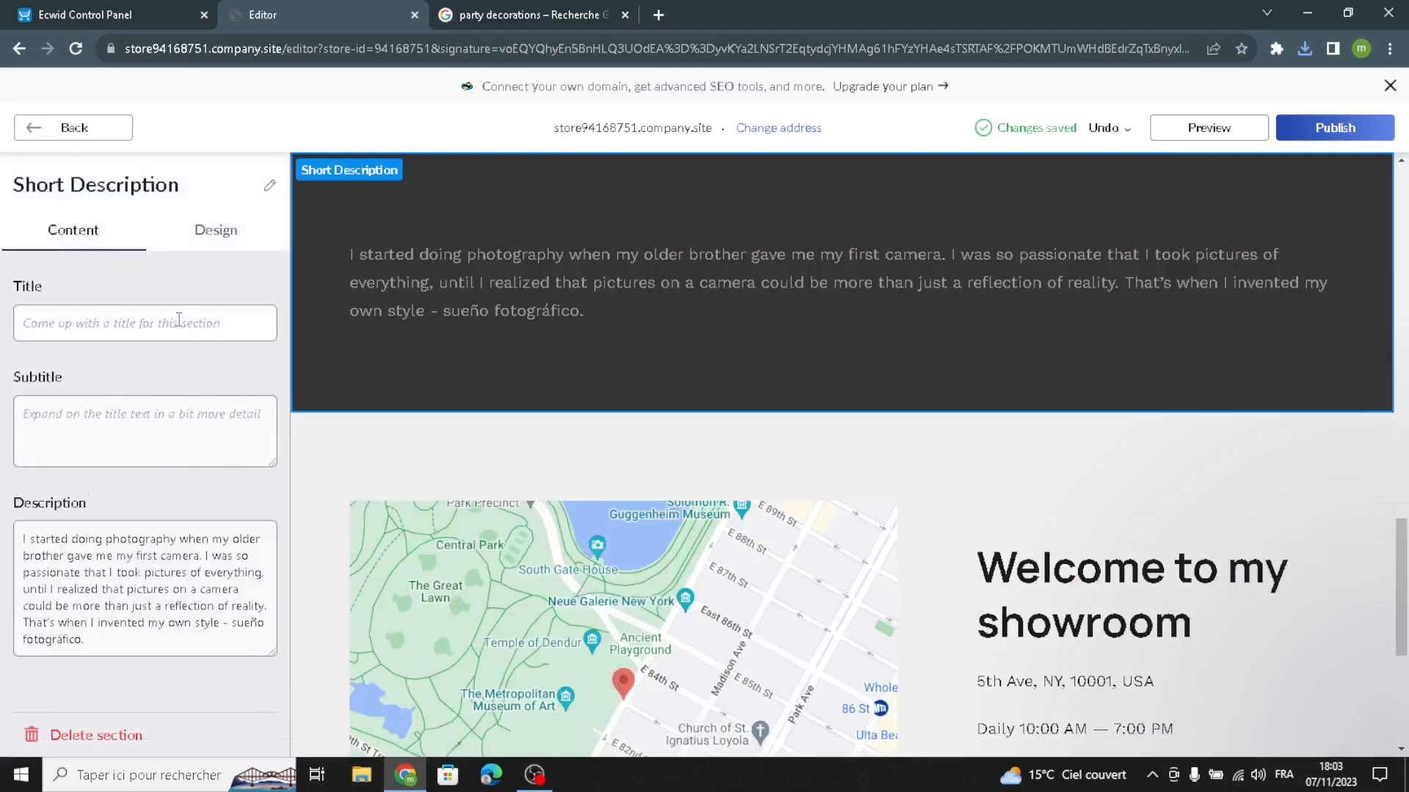
click(162, 330)
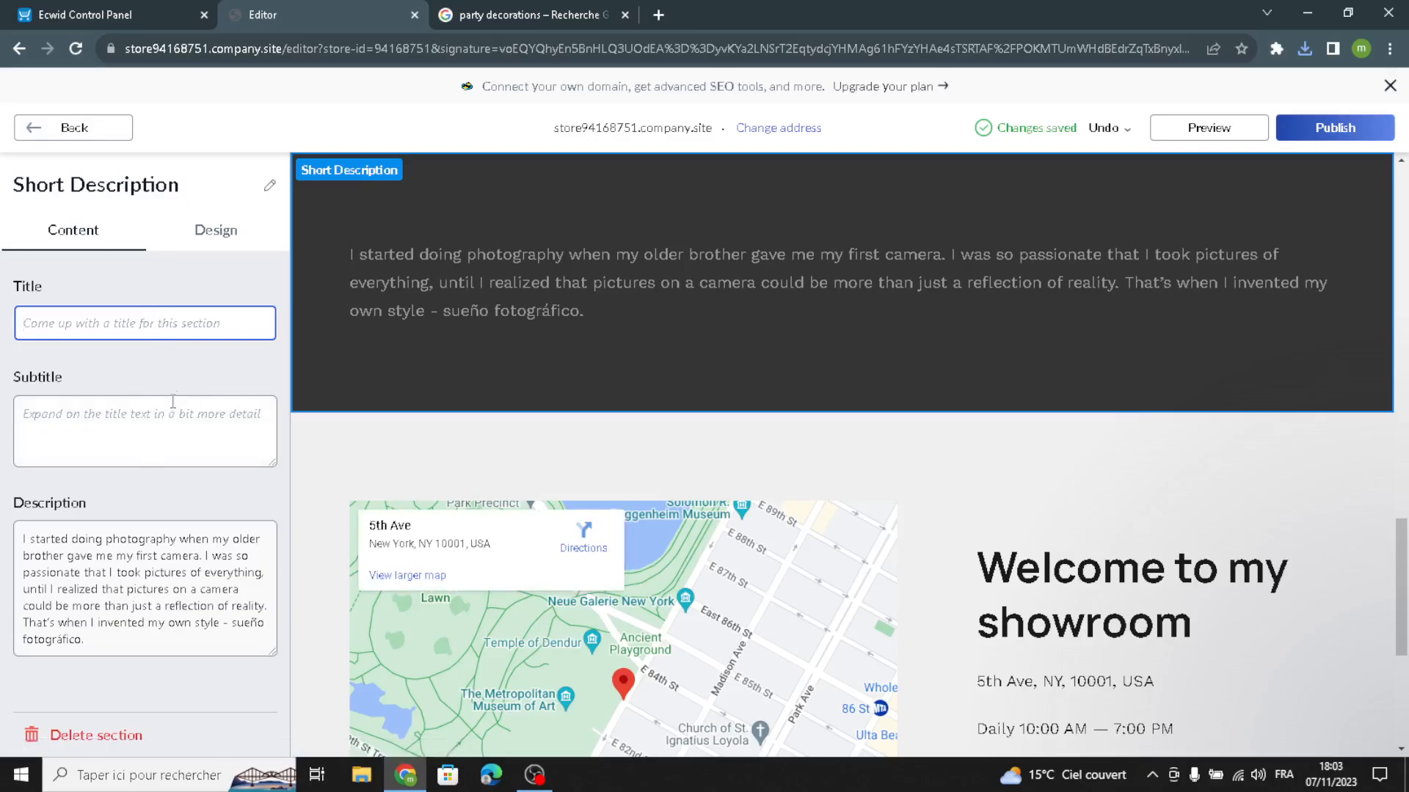
click(118, 422)
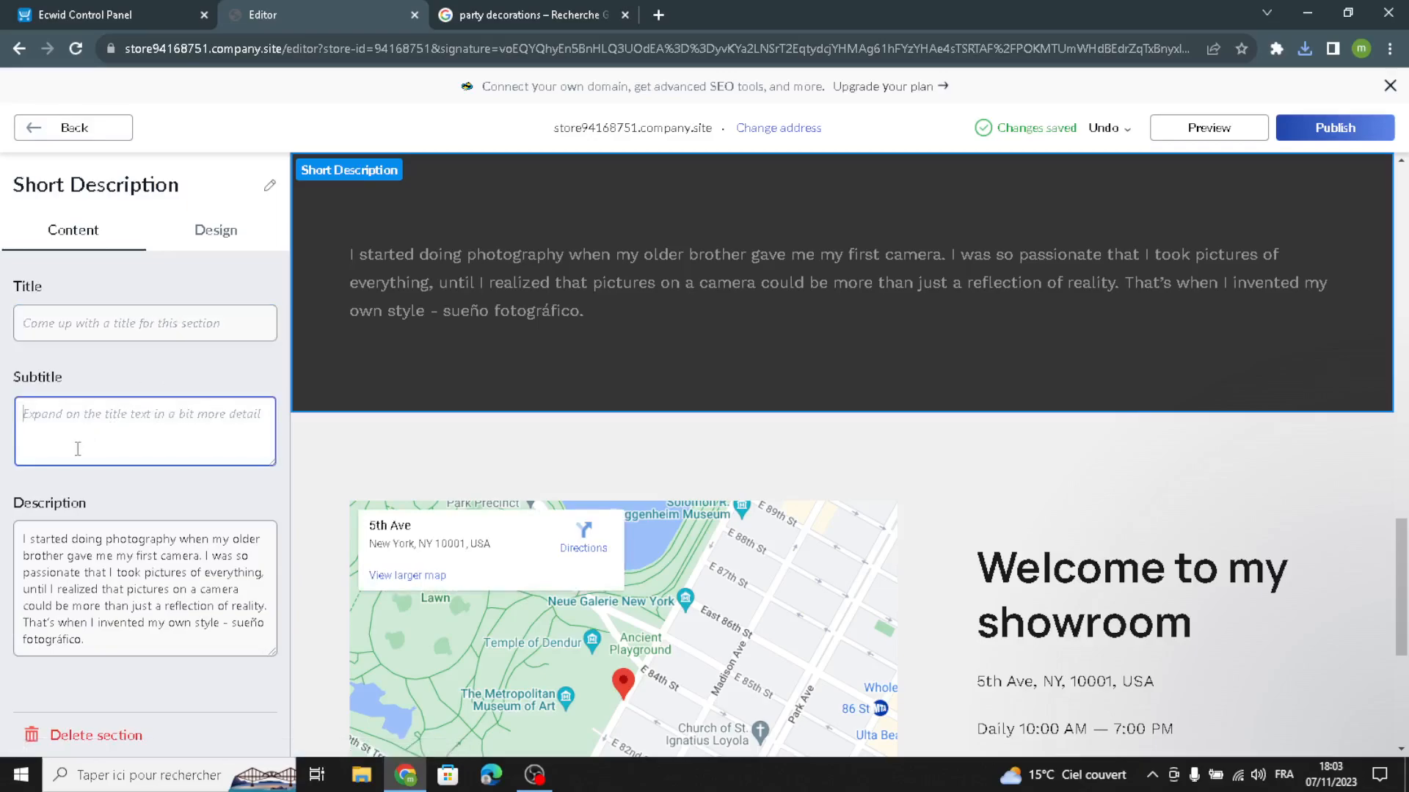
drag(92, 640, 9, 460)
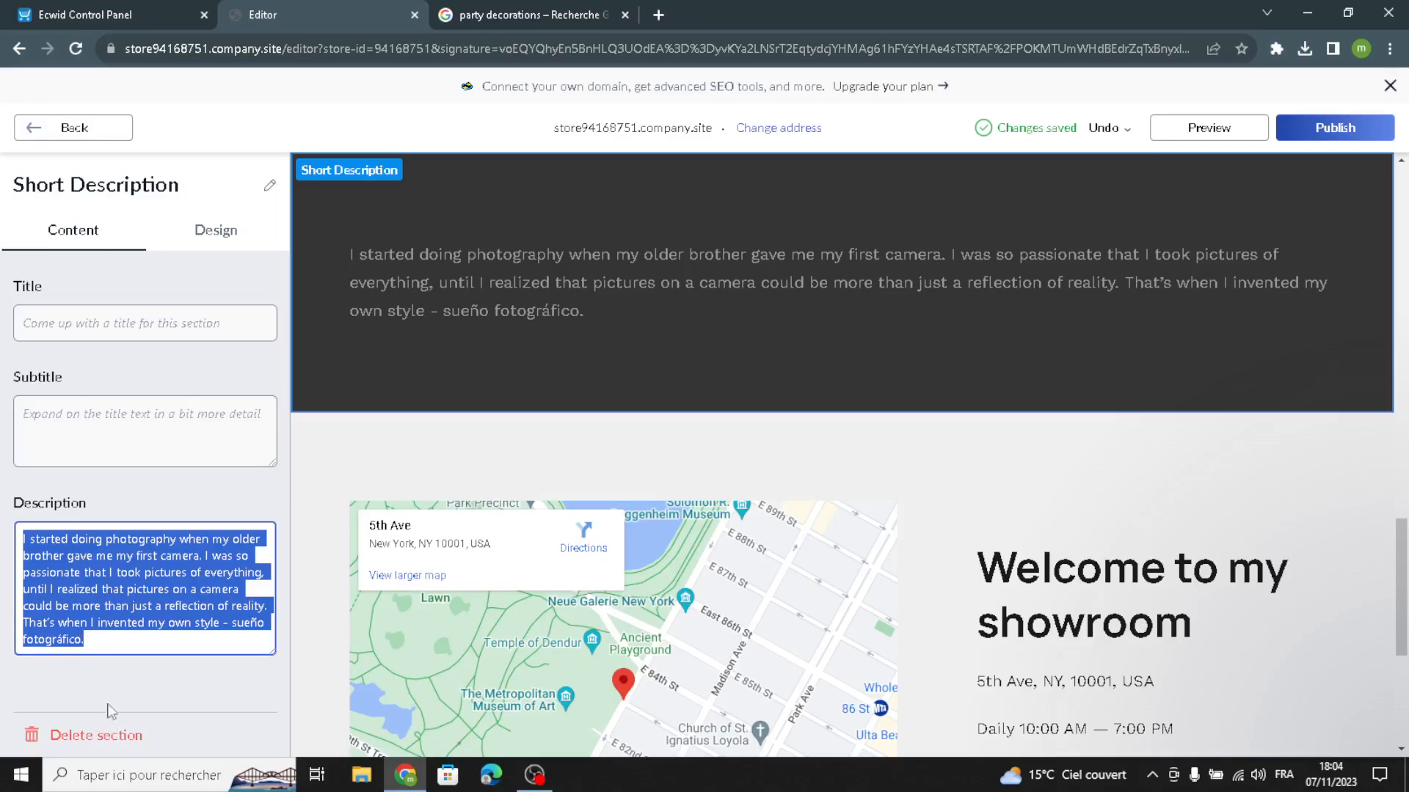
click(122, 499)
Try the Short Description section's alternative layouts and apply the single-column layout with centered text
click(214, 230)
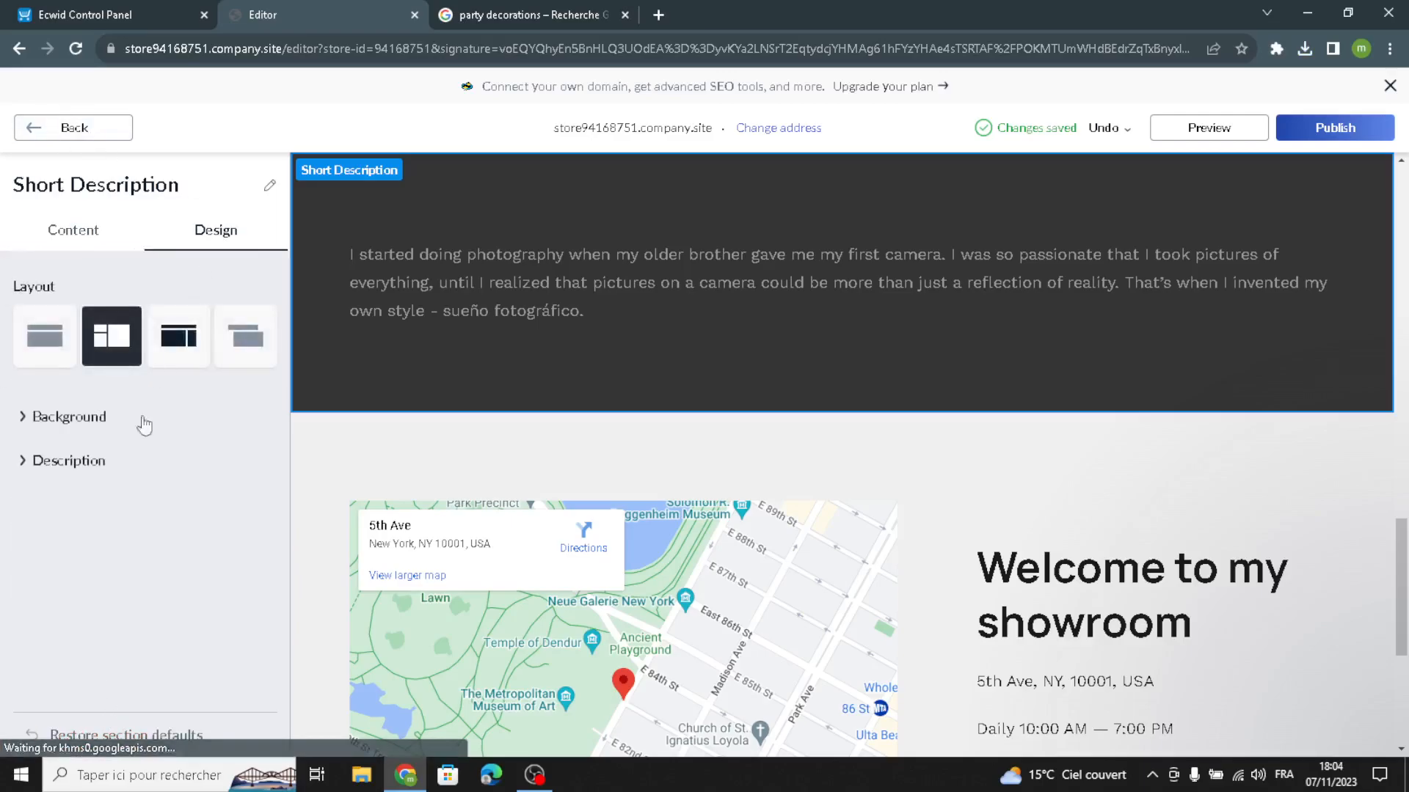
click(182, 349)
click(245, 337)
click(44, 338)
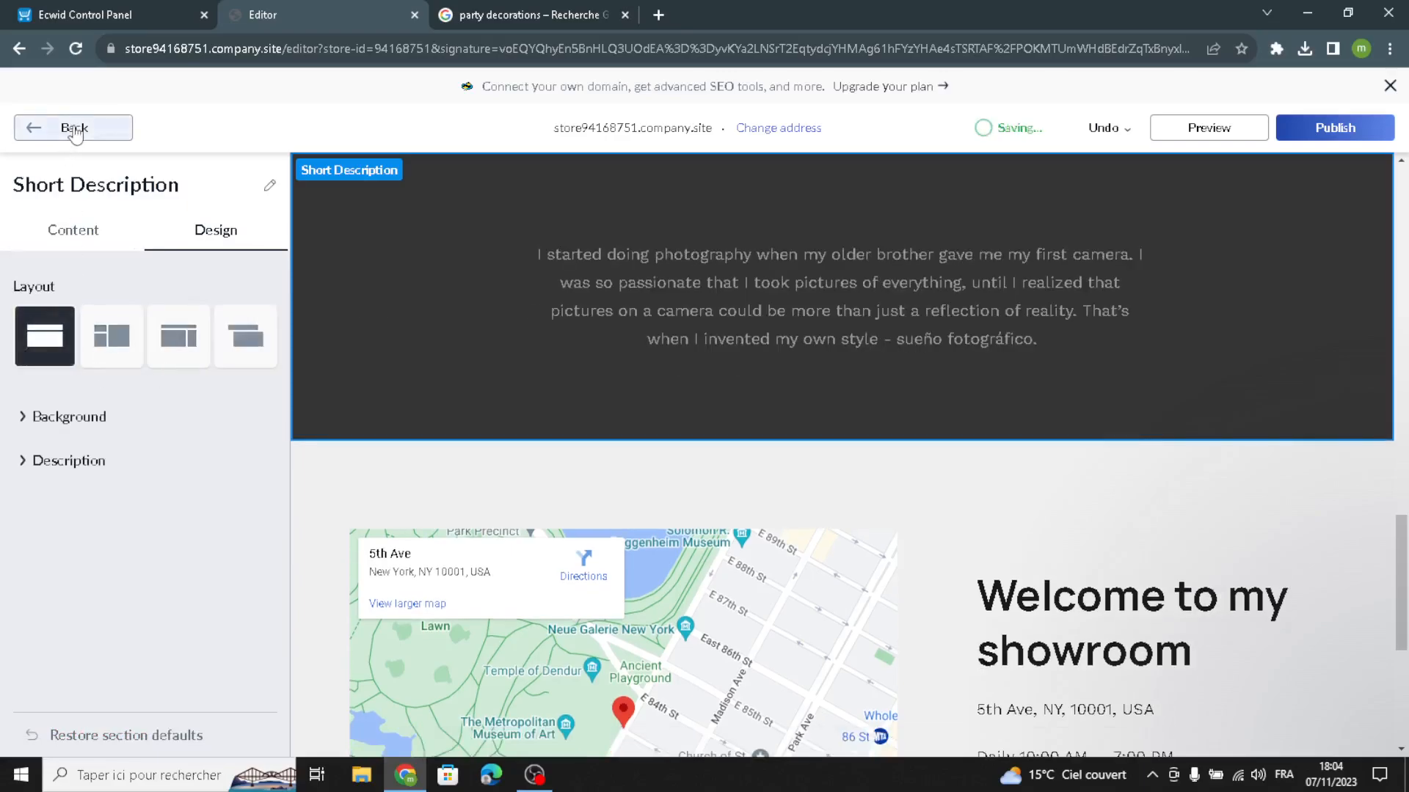
click(74, 129)
Open the homepage's Contacts section and set its description to "We are always happy to see you"
click(52, 457)
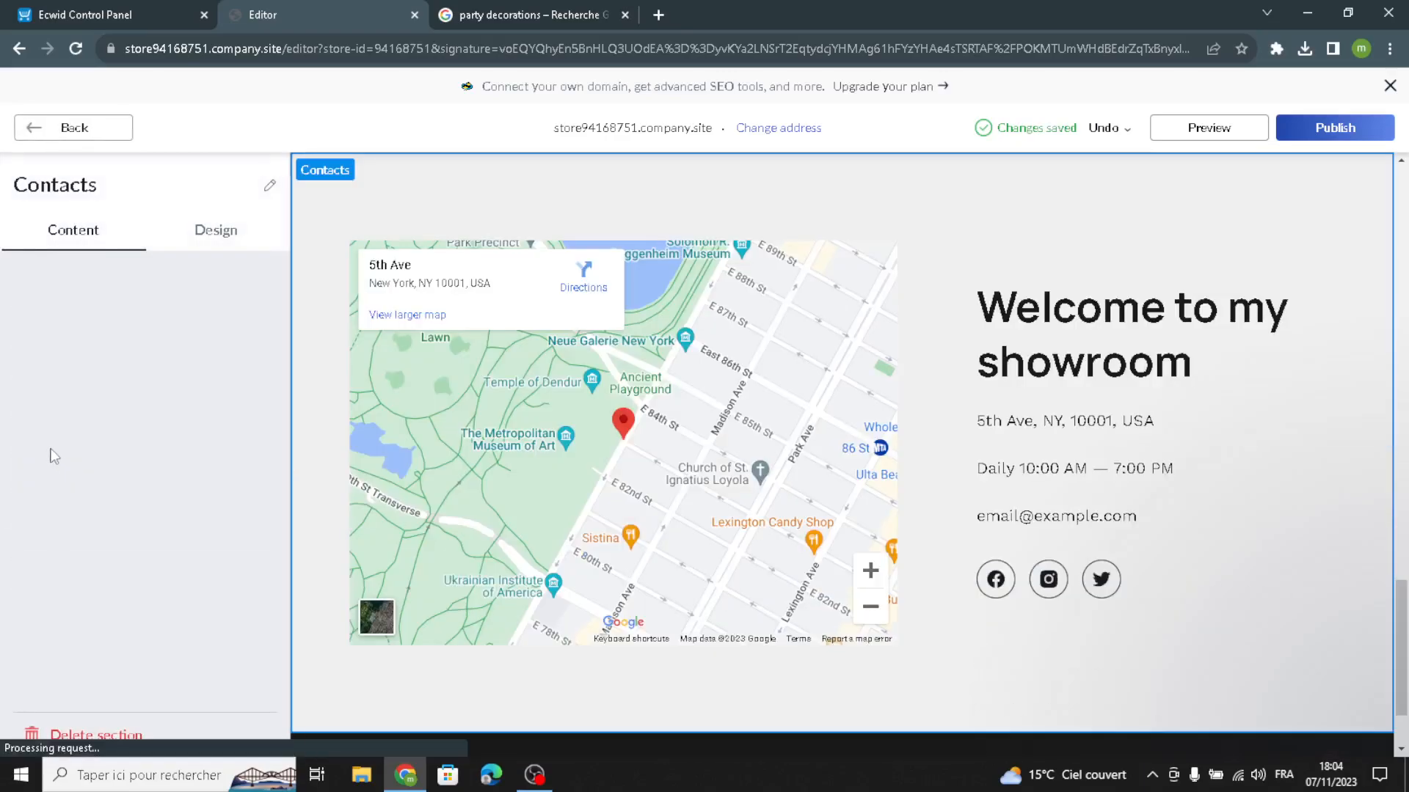
click(112, 419)
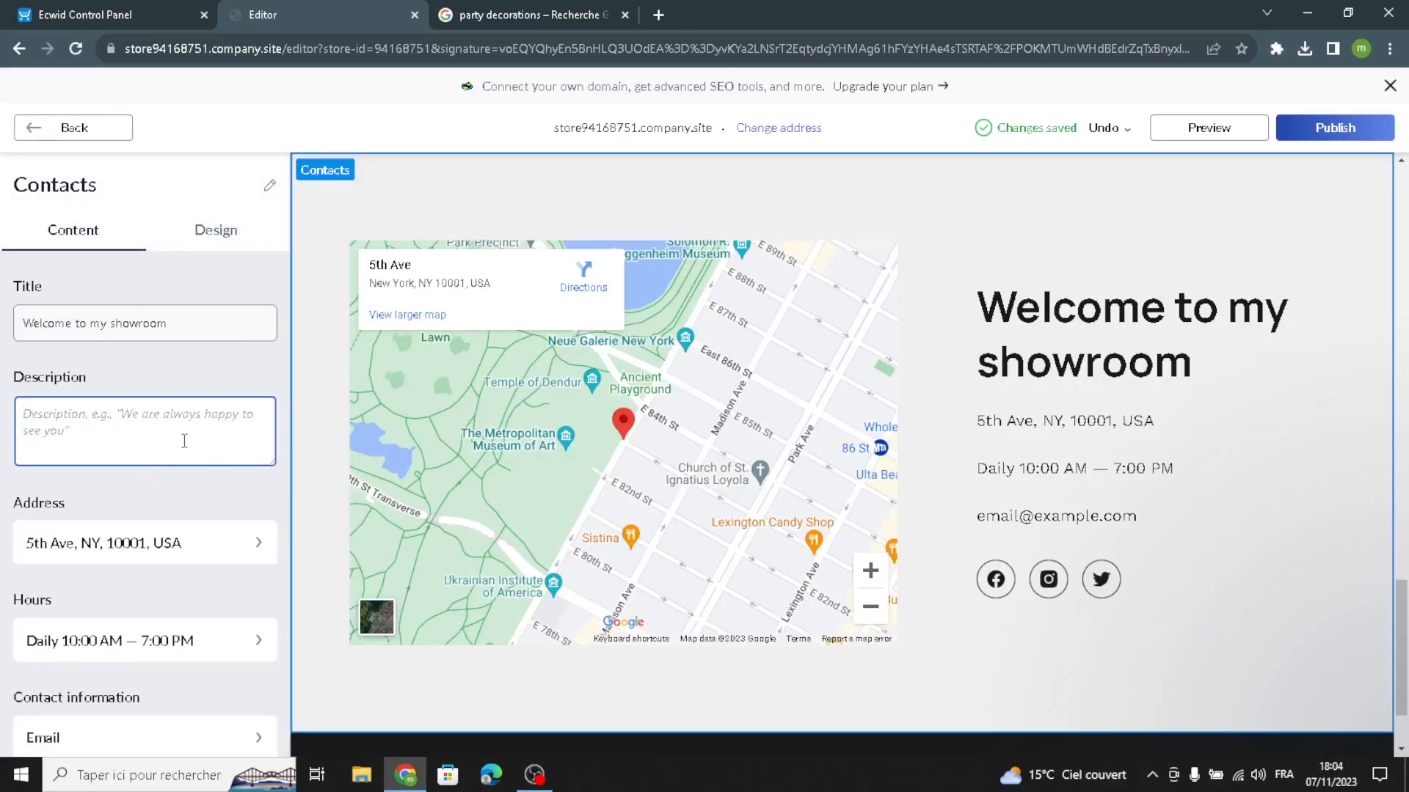
text(Wea)
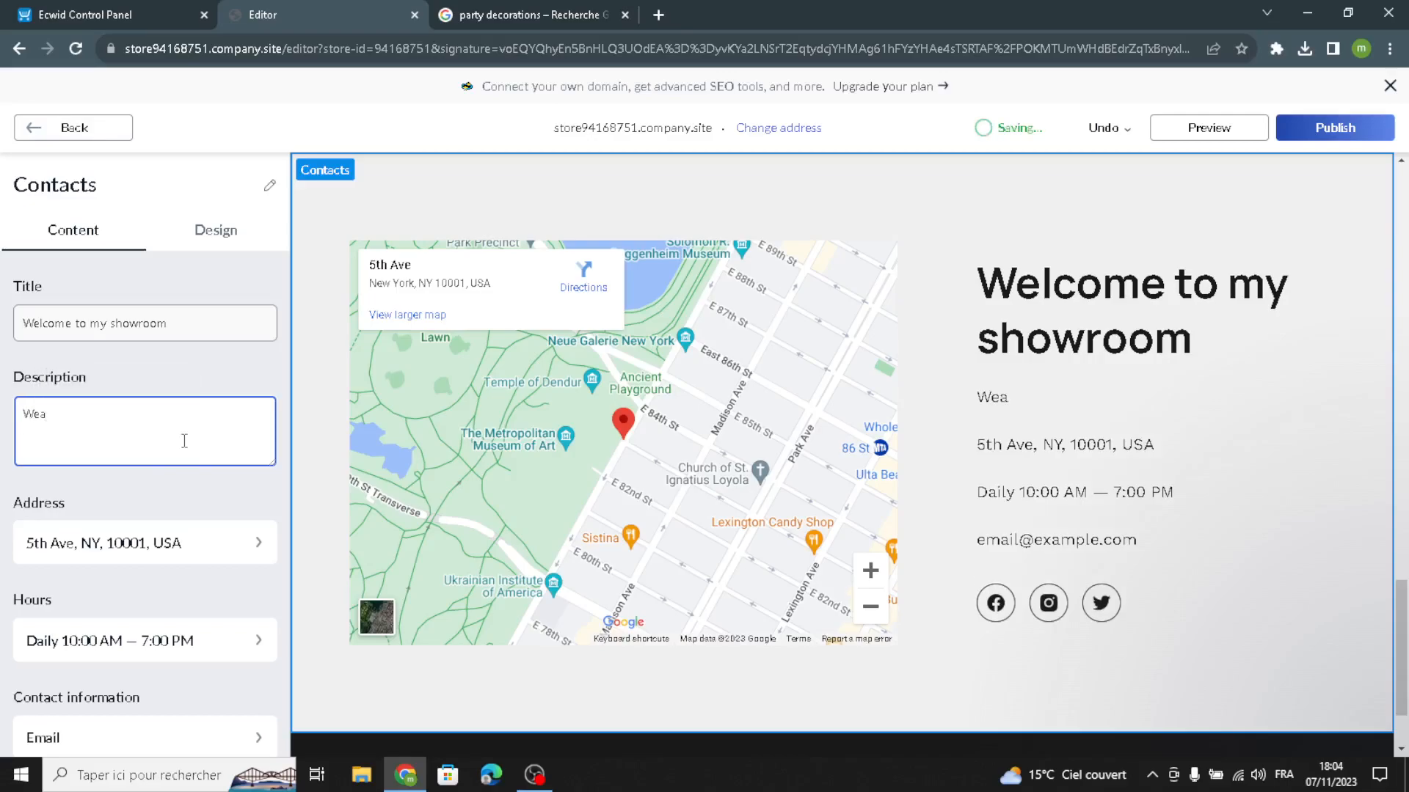
key(BackSpace)
text(are )
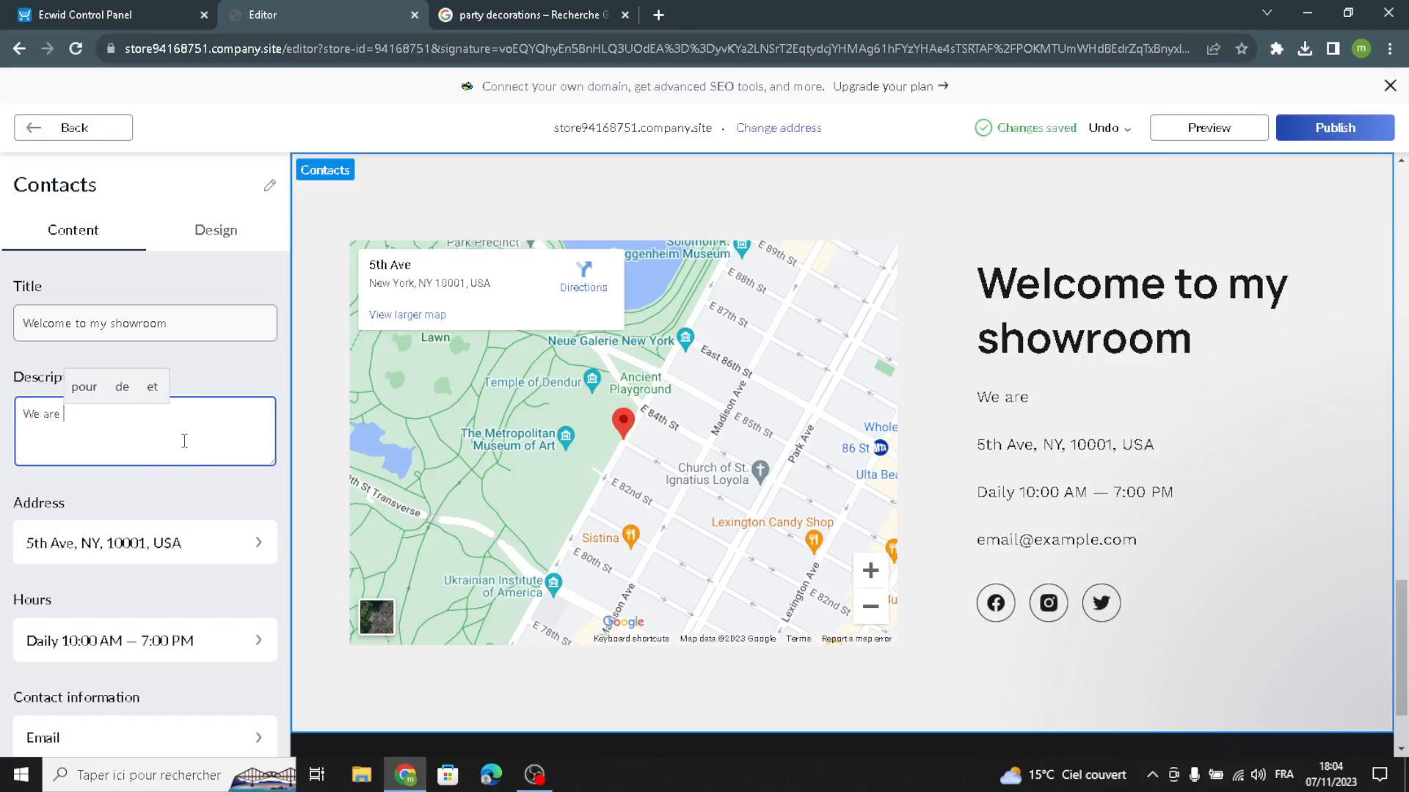
text(alway)
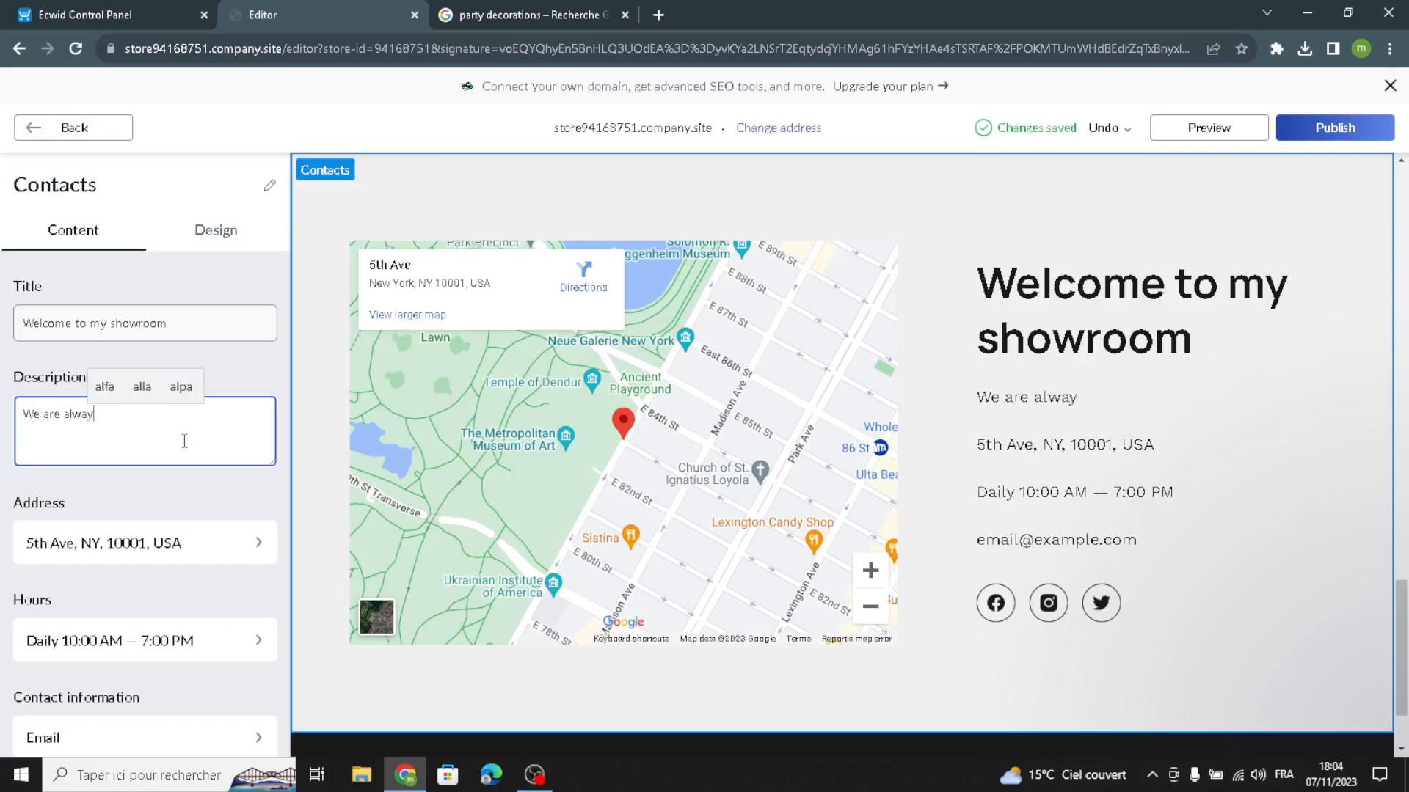
text(s happy t)
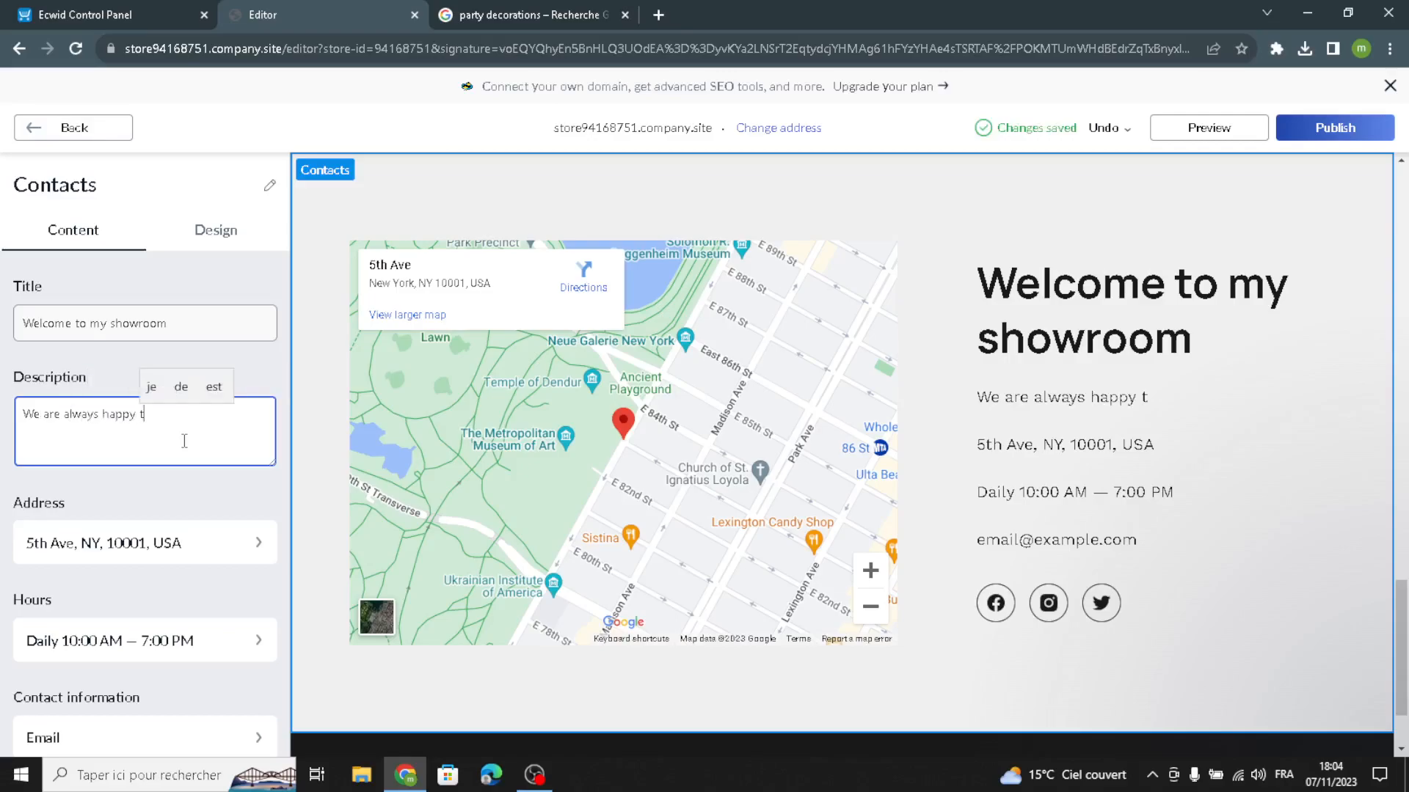
text(o see you)
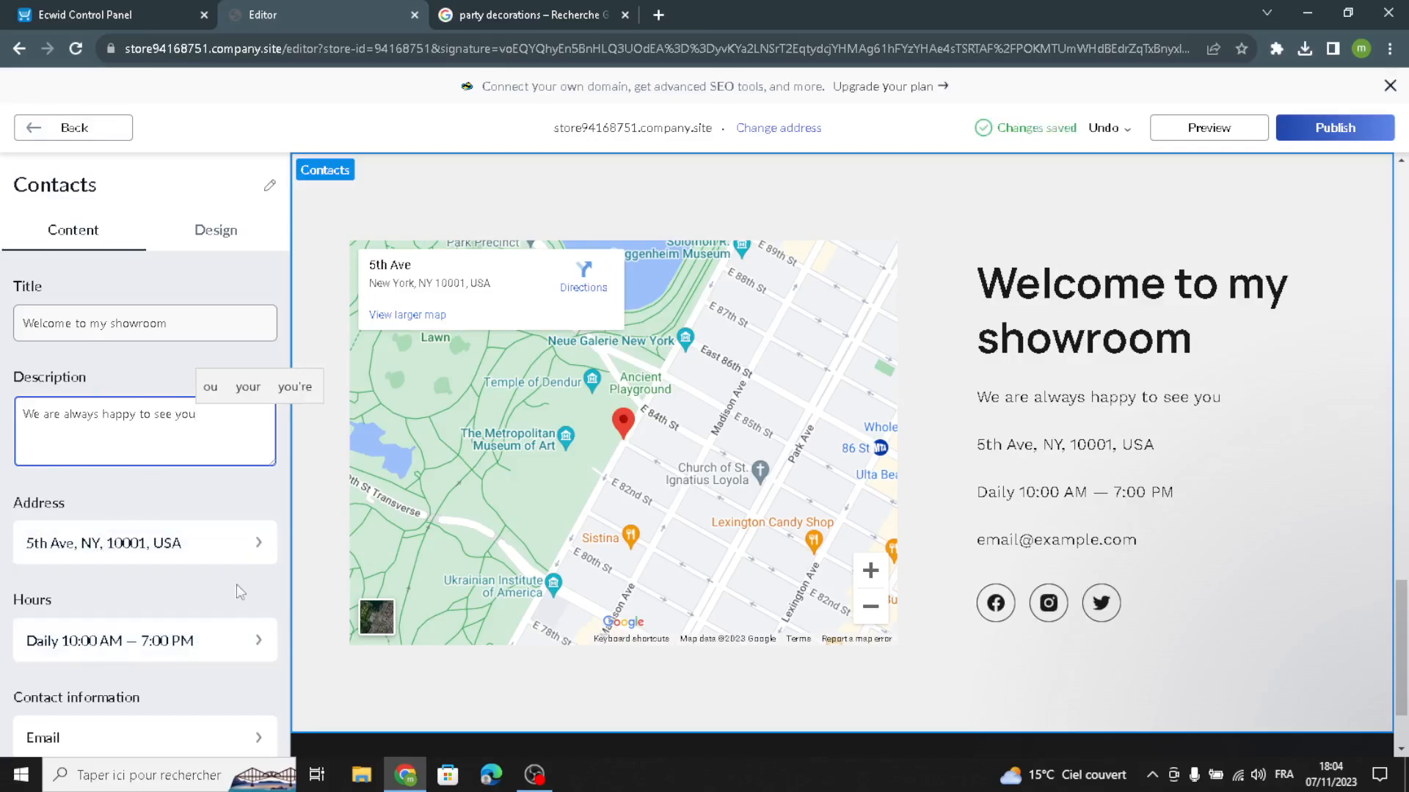
Give the Contacts section's address the subheading "Address" and check its Google Maps settings
click(154, 556)
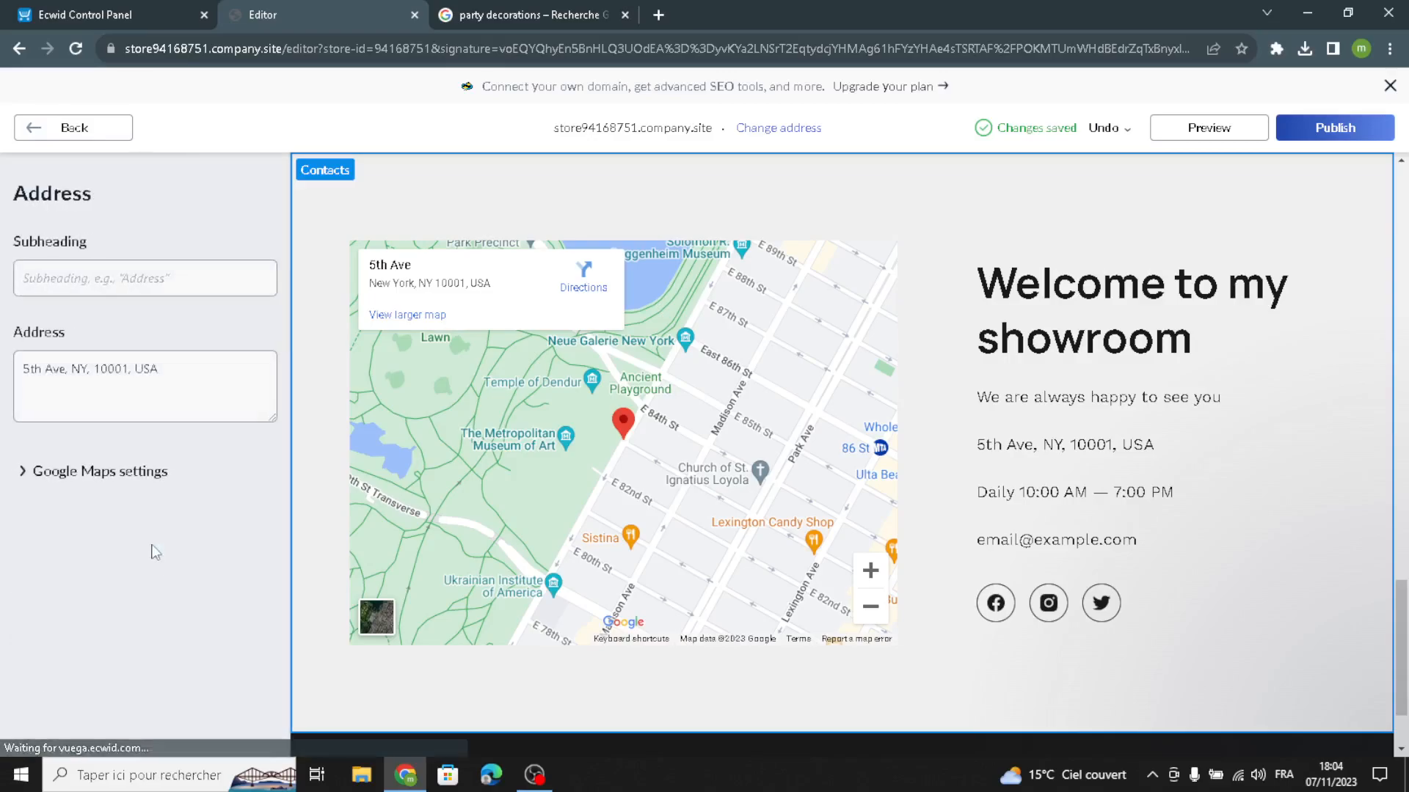
click(184, 277)
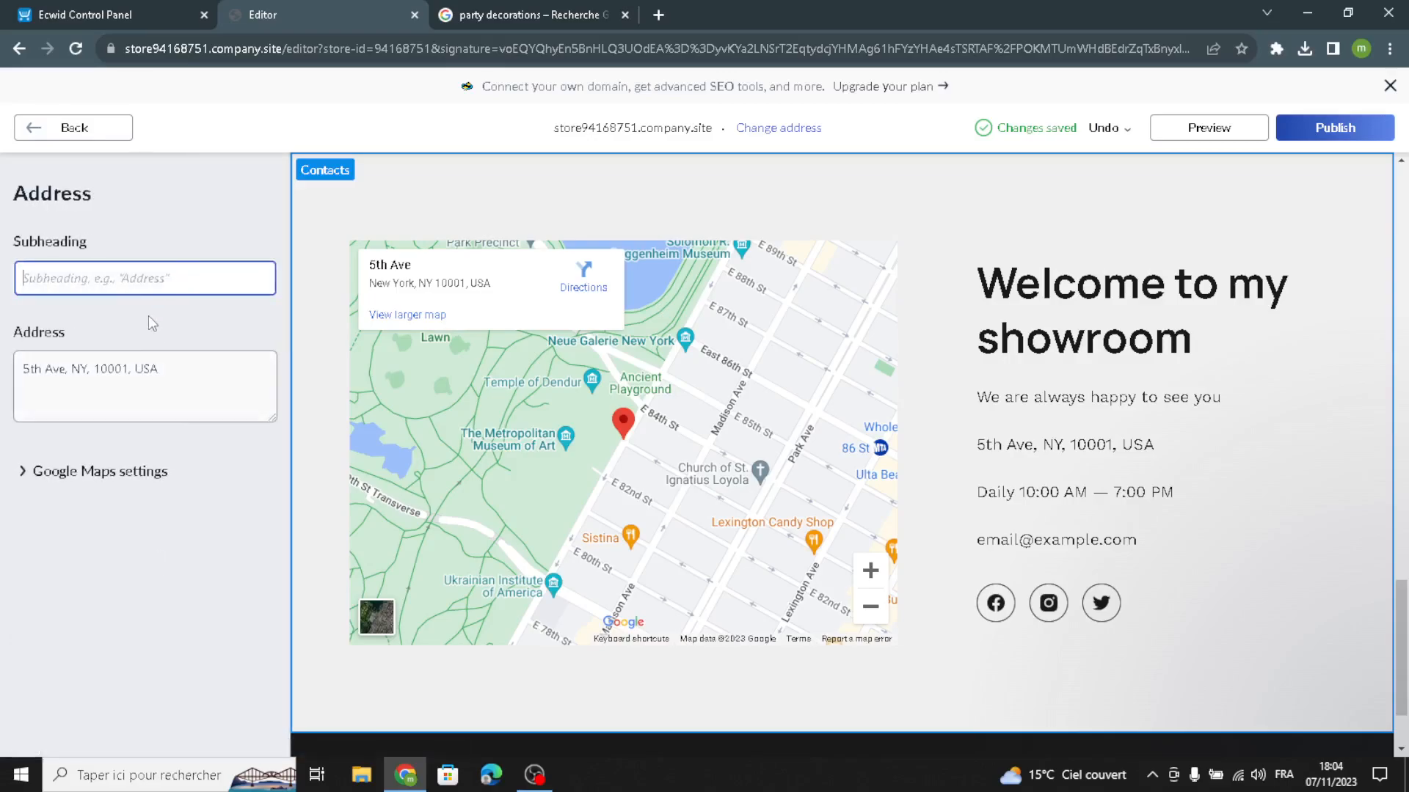
text(Z)
key(BackSpace)
text(A)
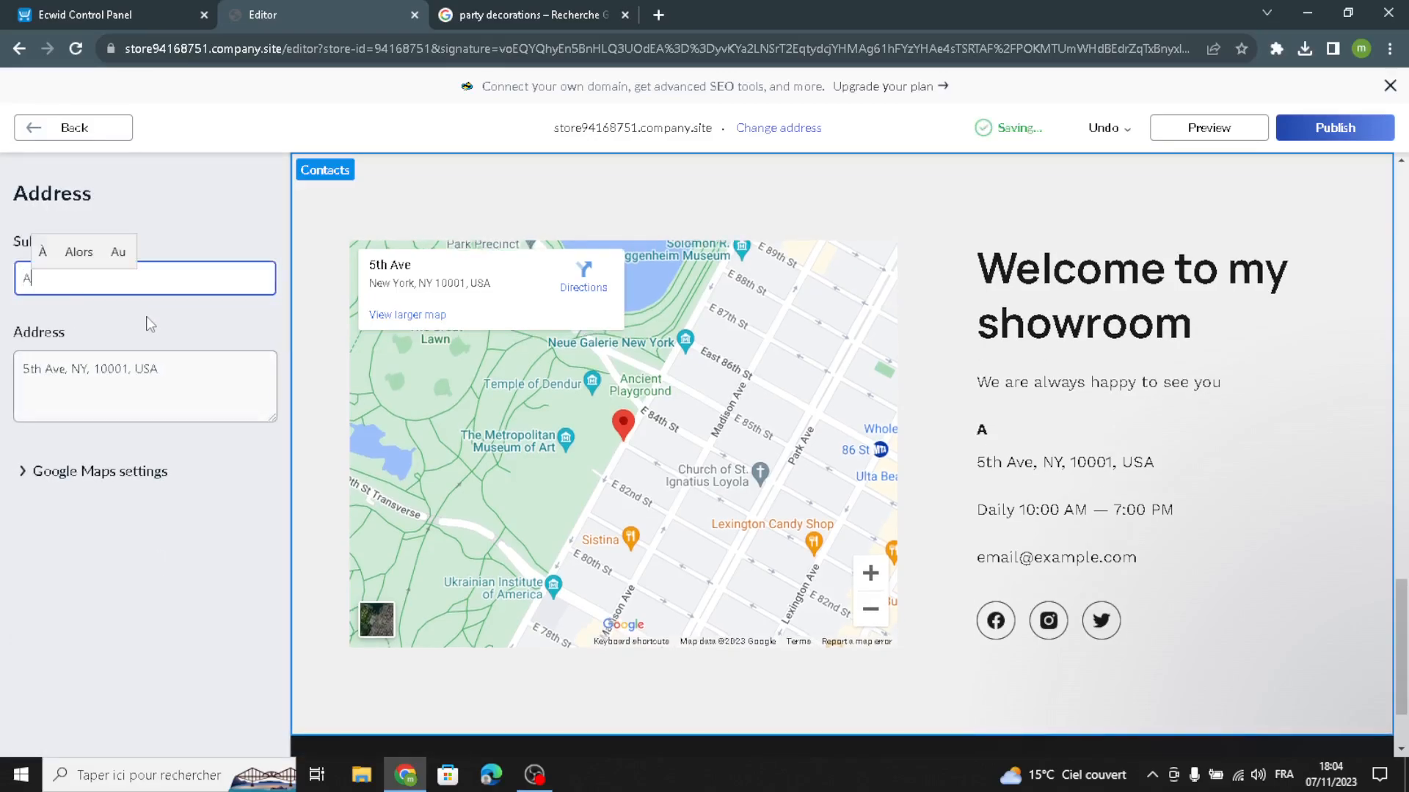
text(ddress)
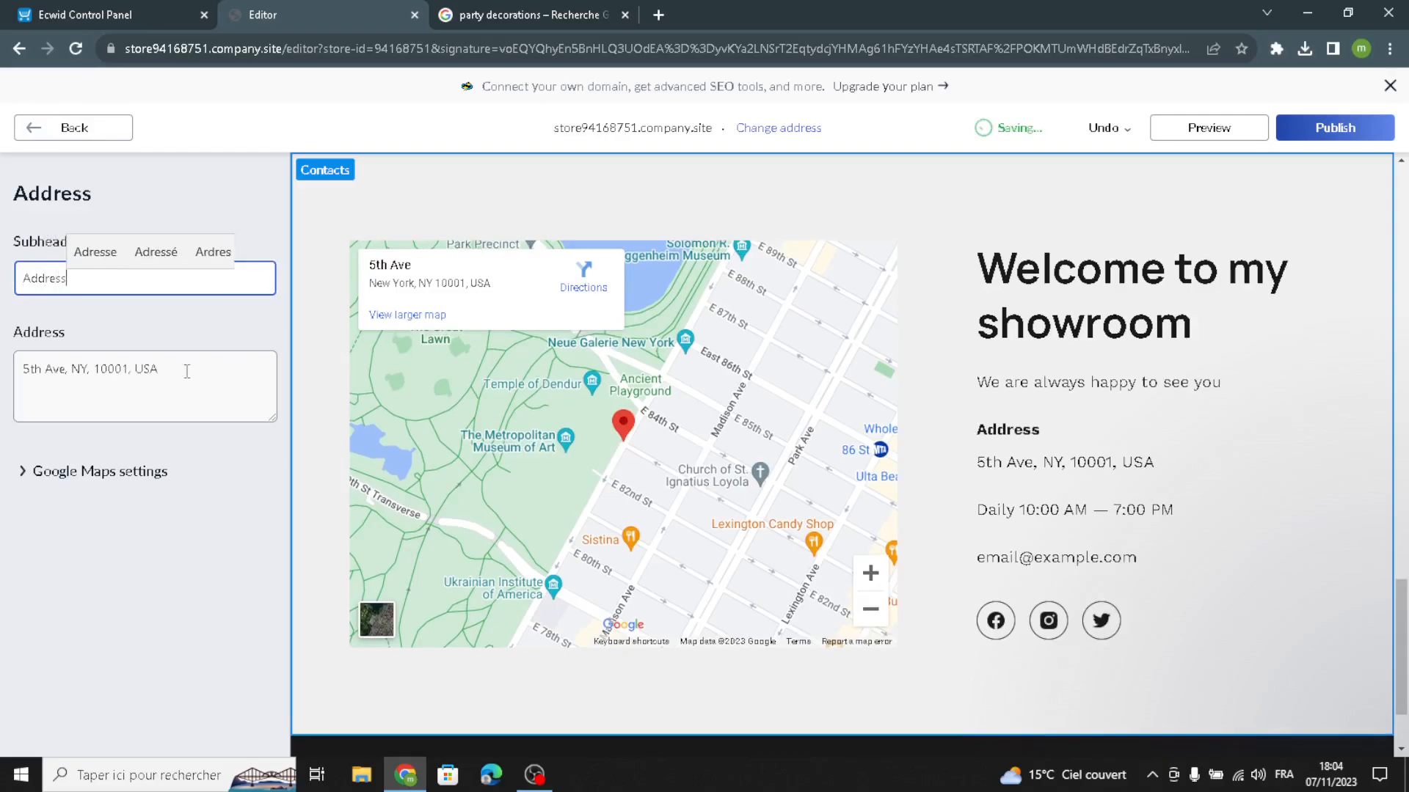
click(103, 474)
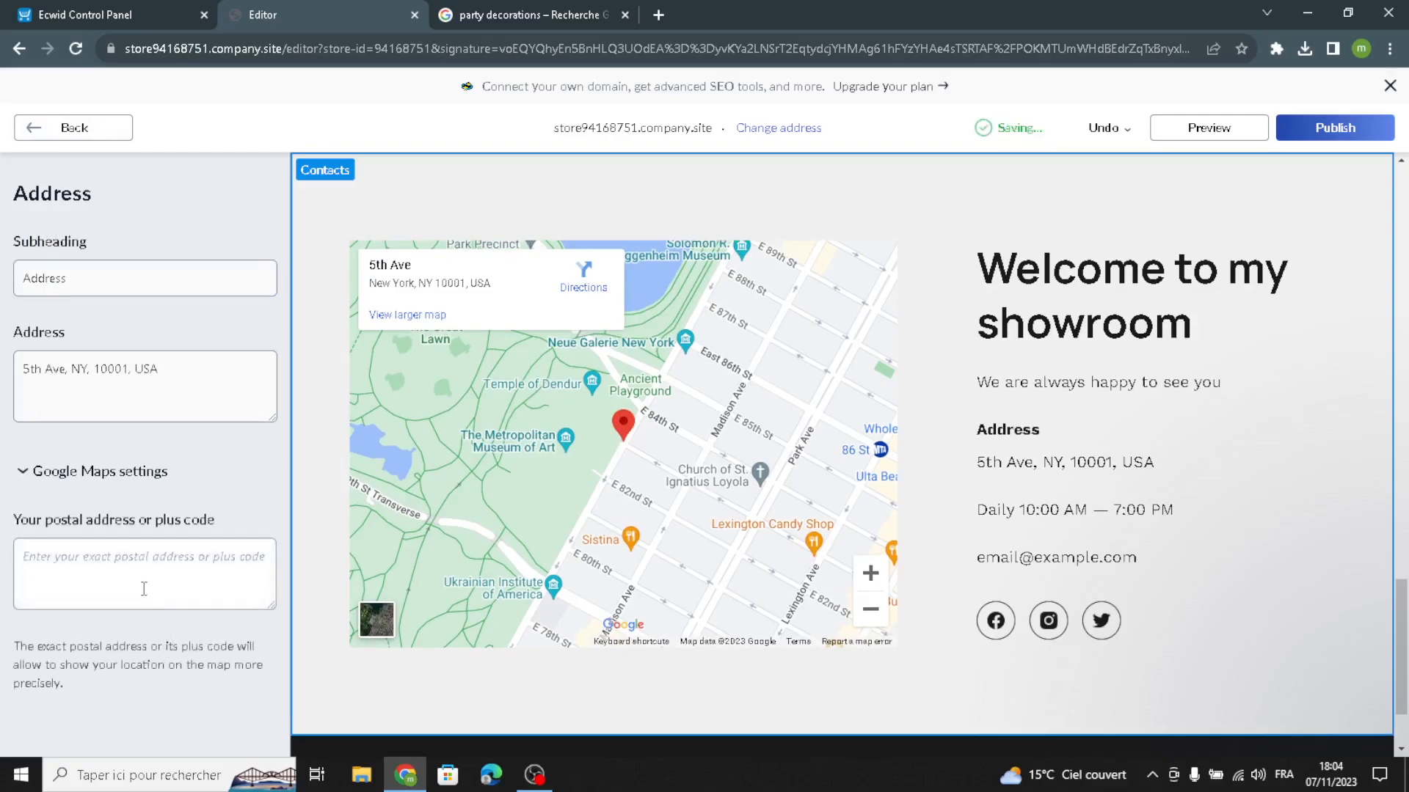
click(86, 127)
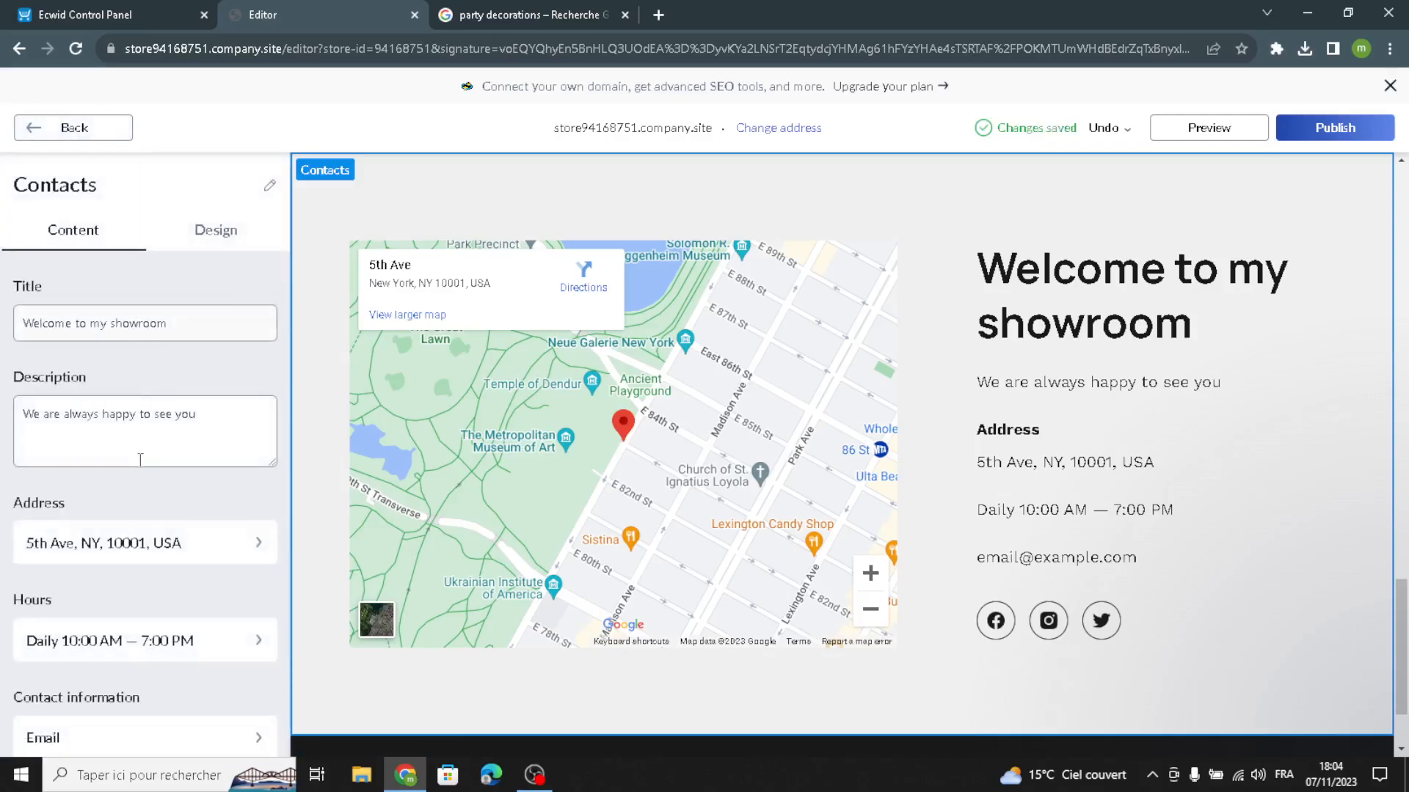
Give the Contacts section's hours the subheading "Open hours"
scroll(153, 574, down, 1)
click(143, 571)
click(172, 272)
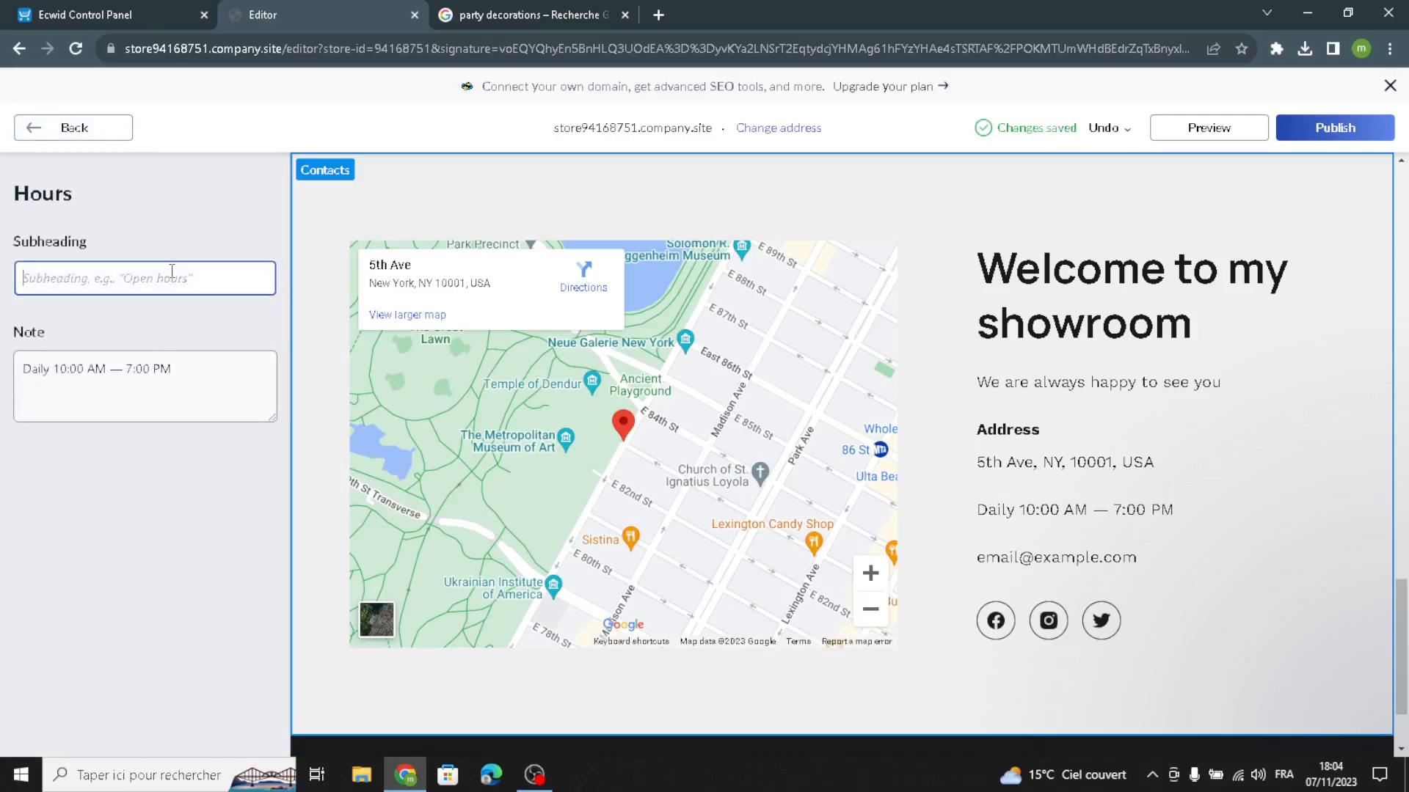
text(Open hours)
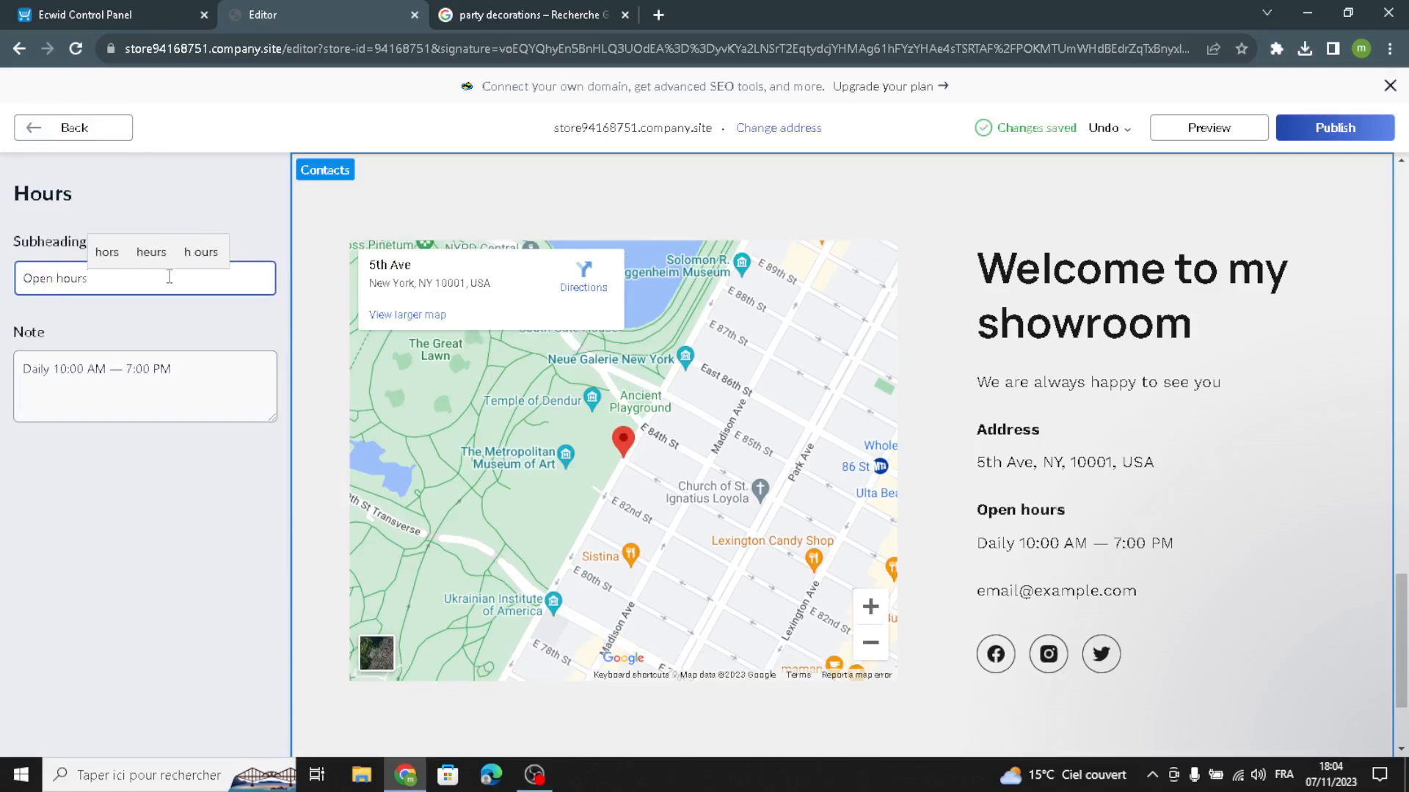
click(104, 128)
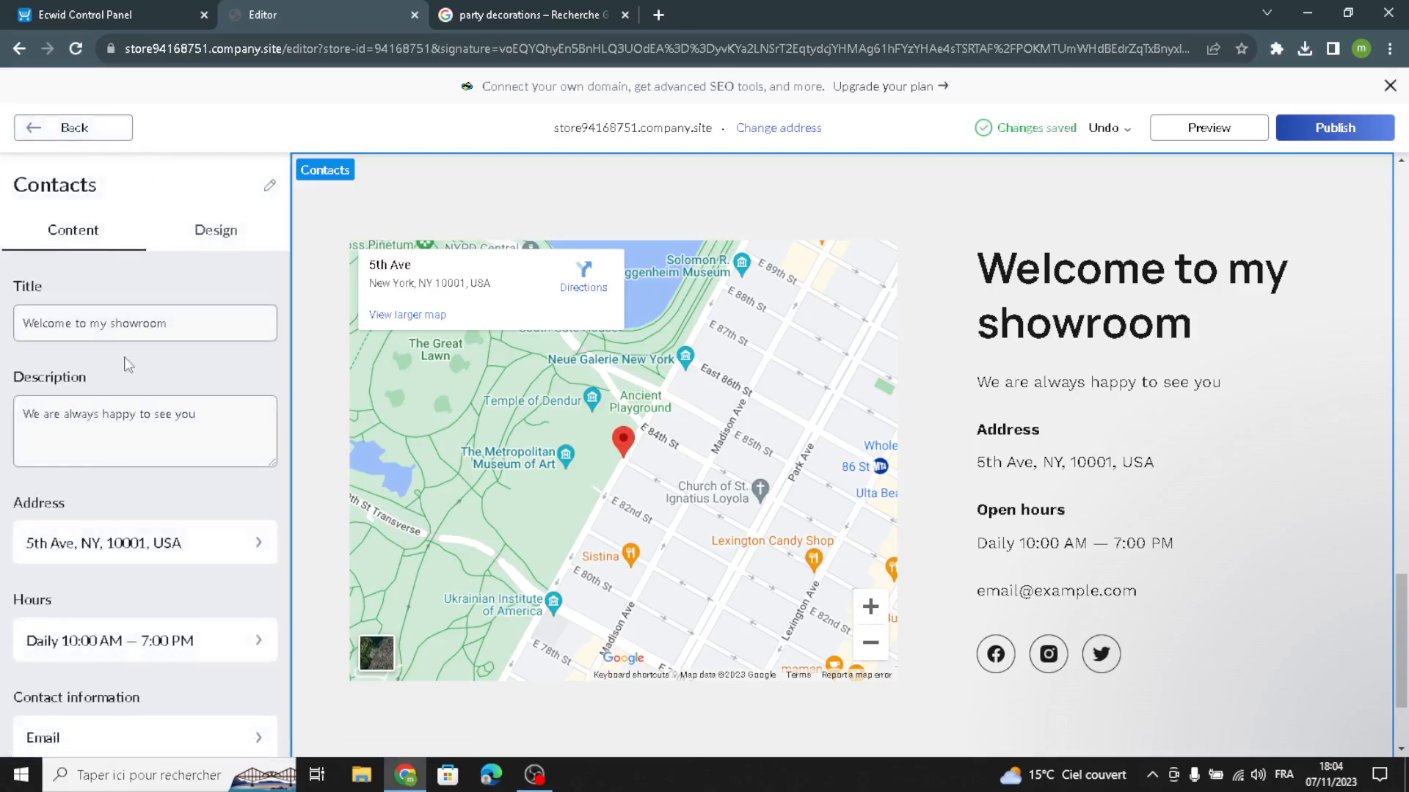
Change the Contacts section's layout to a details card with an image on the left over a full-width map
scroll(126, 568, down, 4)
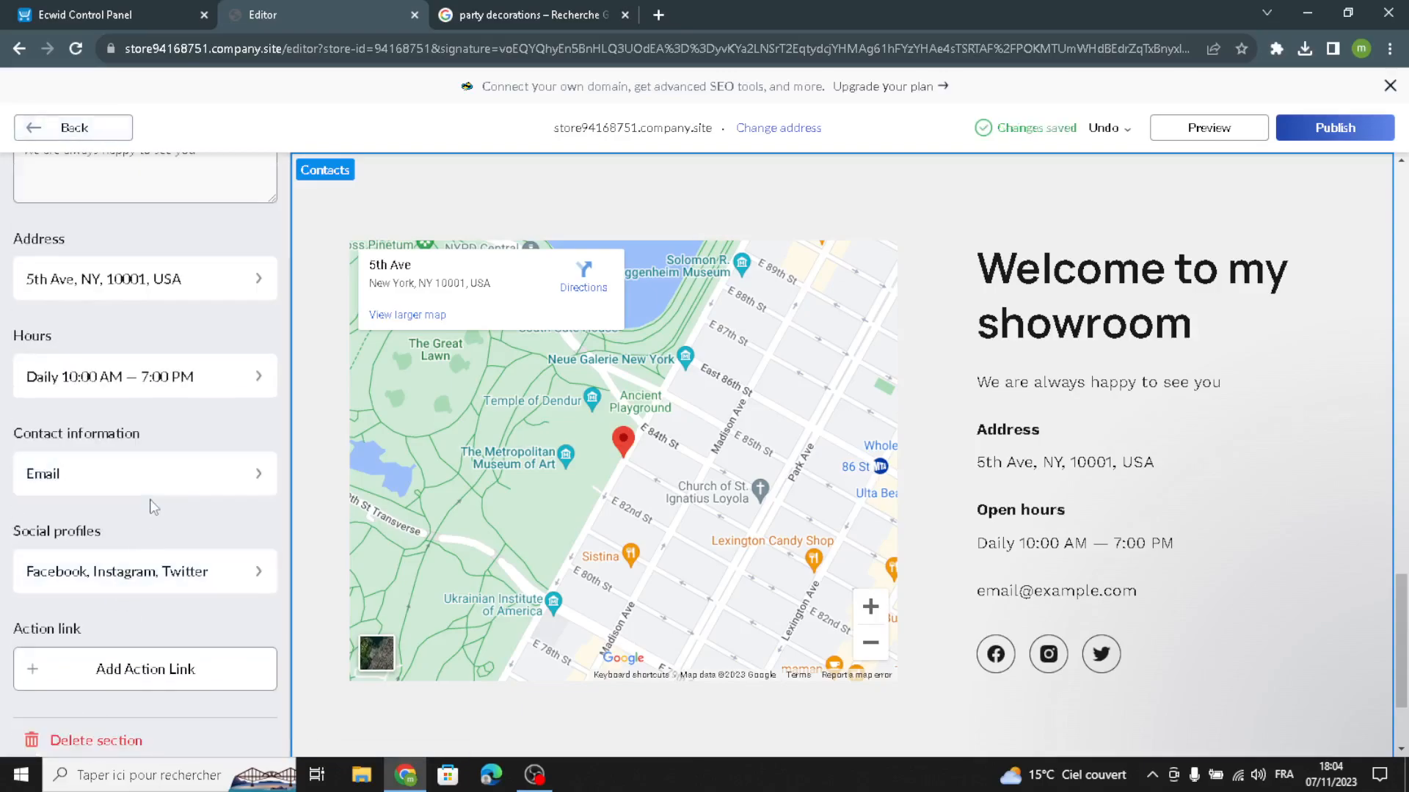
scroll(11, 693, up, 4)
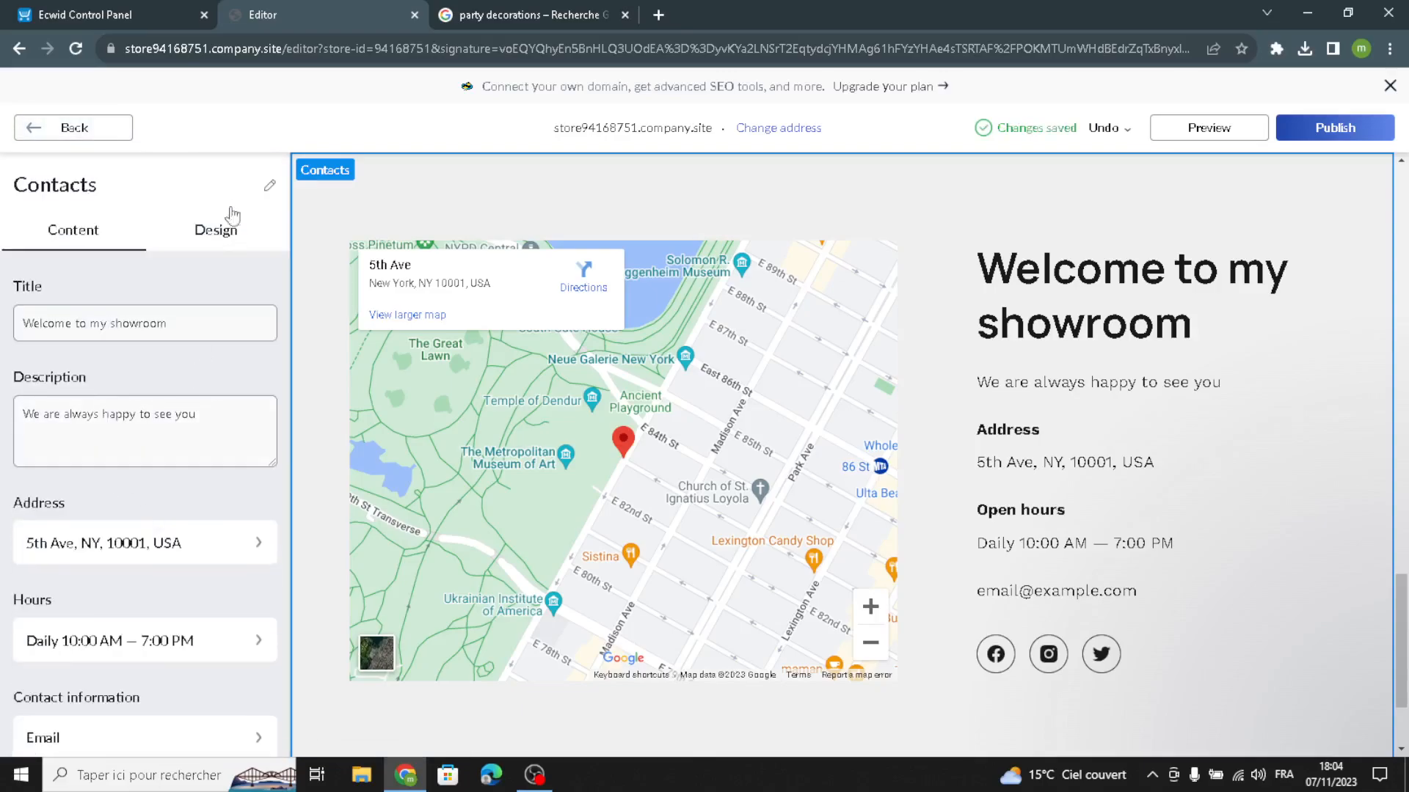
click(203, 249)
click(112, 403)
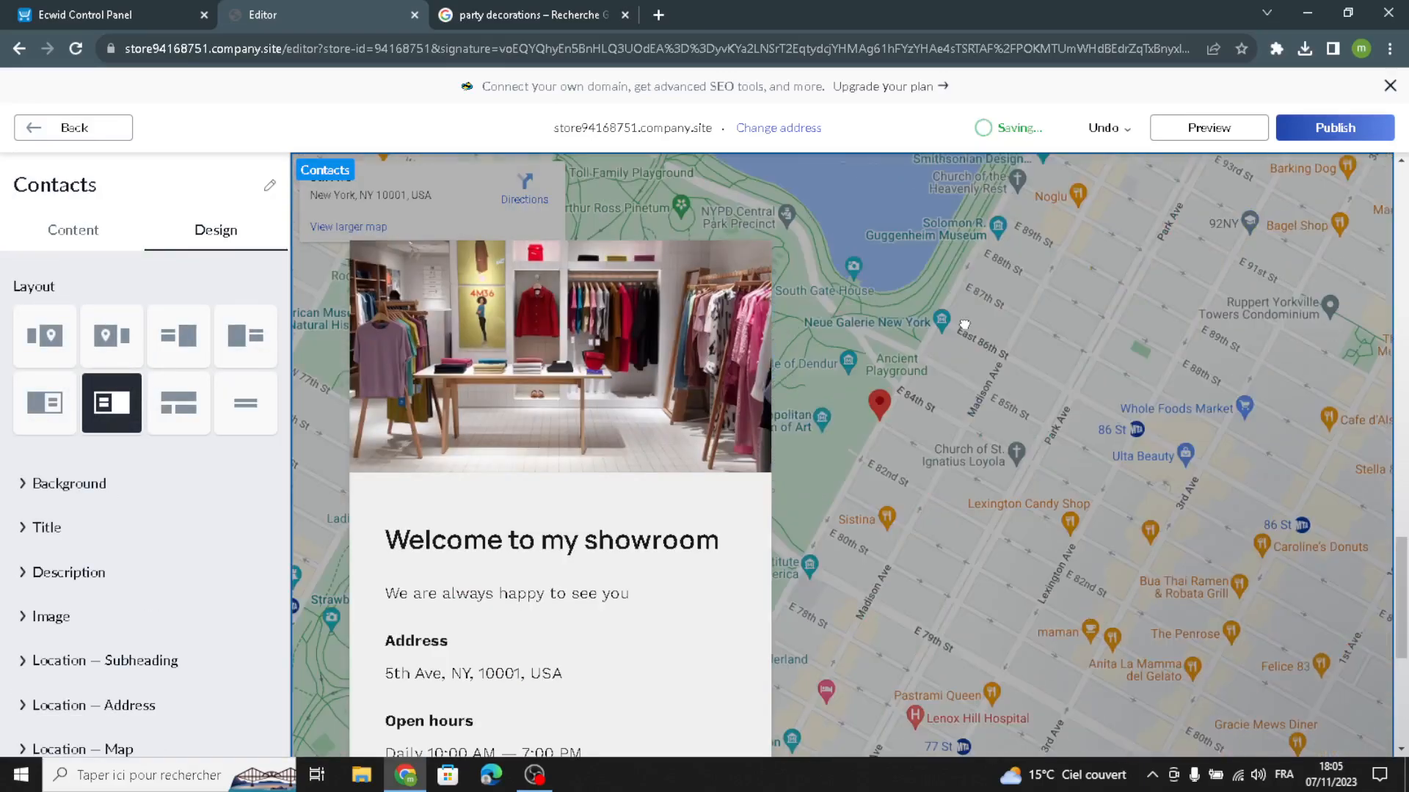
Review the Contacts section's map and its design settings for the background, title, description, image and location subheading
drag(1086, 350, 1010, 336)
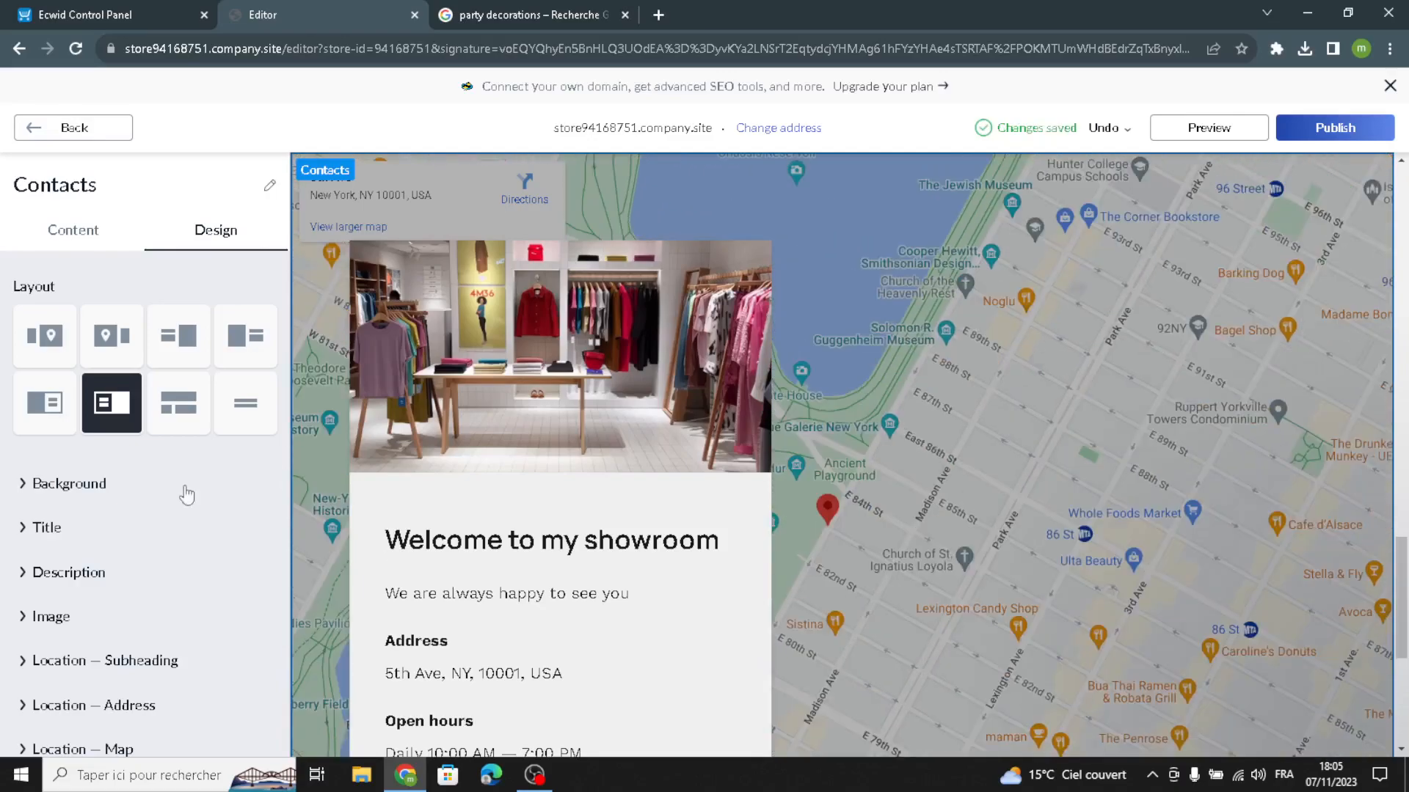
scroll(163, 579, down, 3)
scroll(53, 371, up, 3)
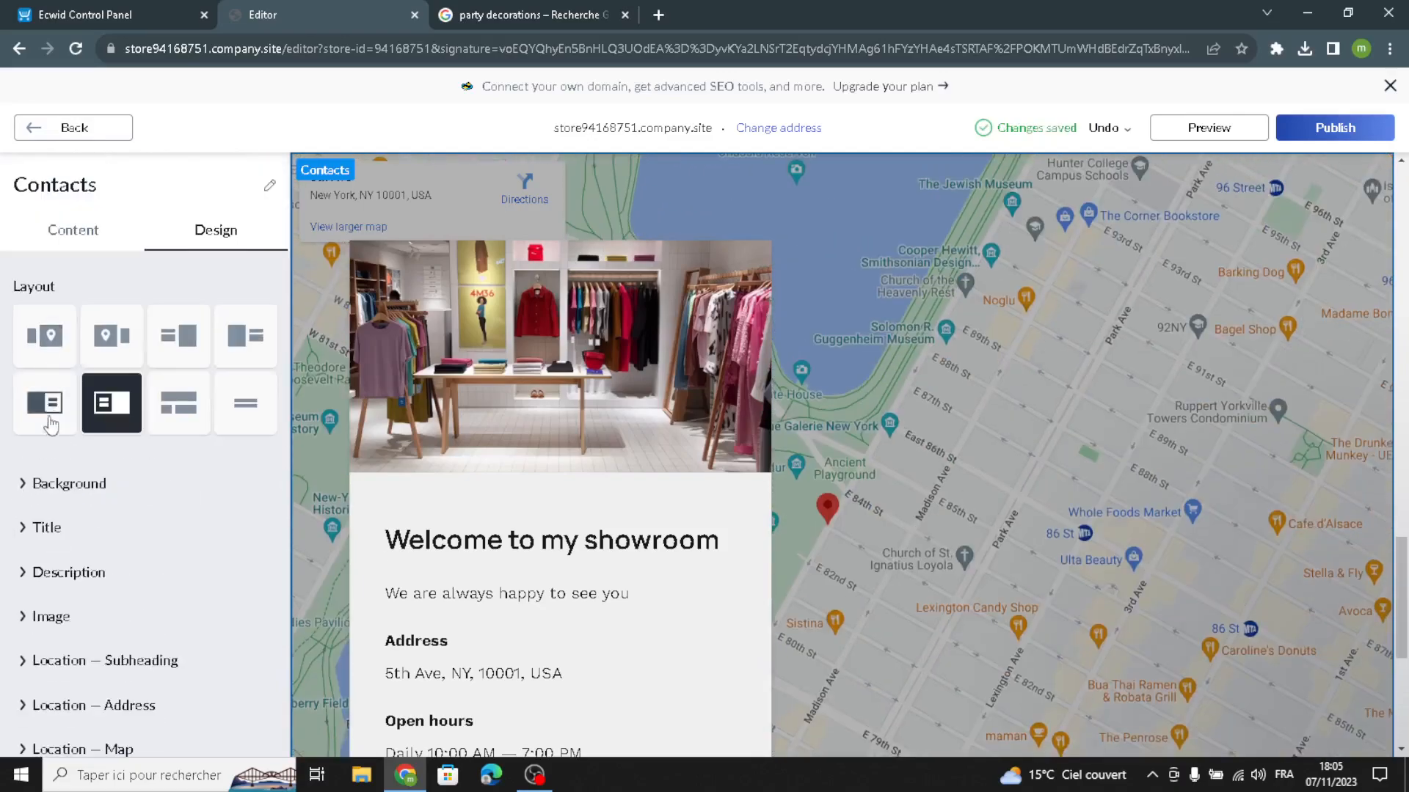
scroll(102, 379, down, 2)
click(76, 310)
scroll(55, 428, down, 3)
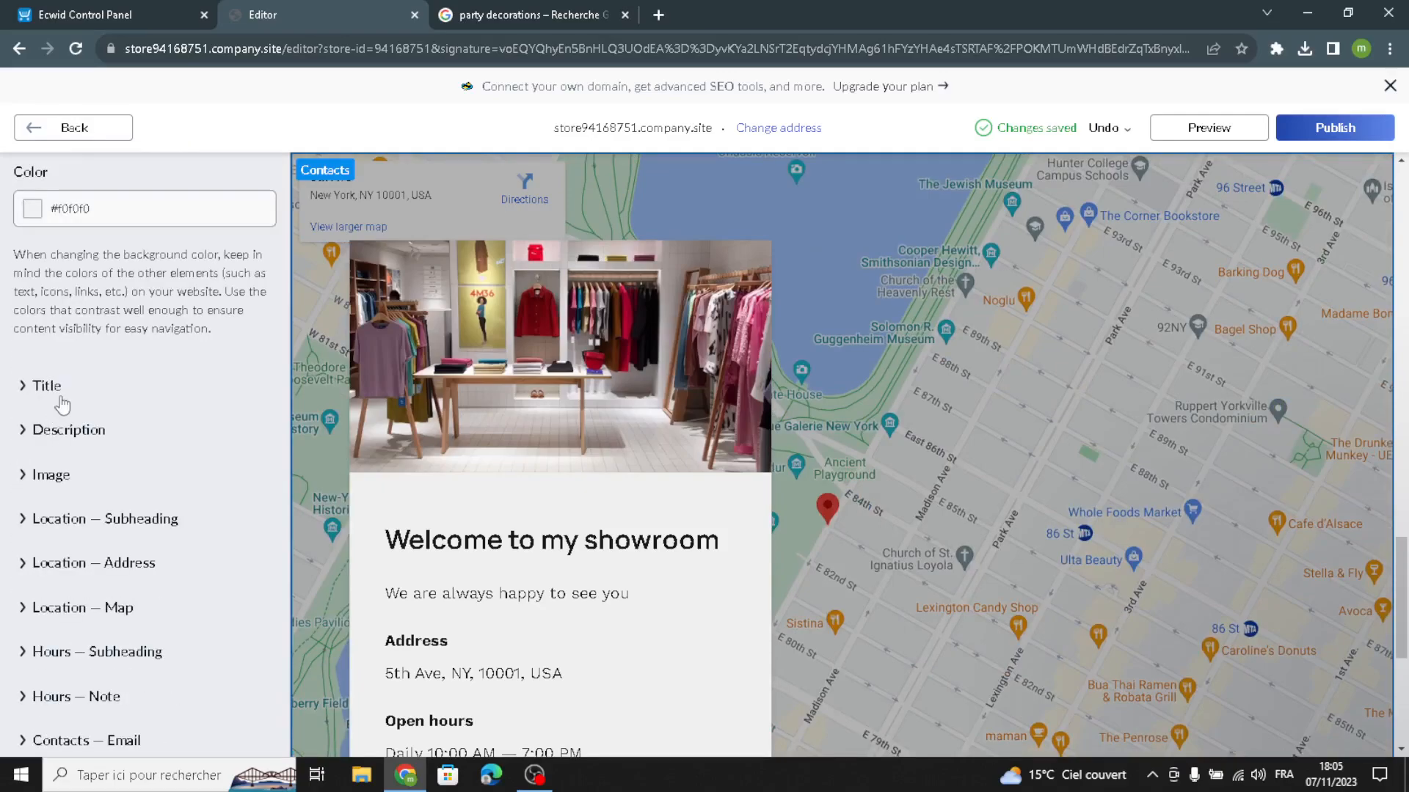
click(62, 402)
click(81, 330)
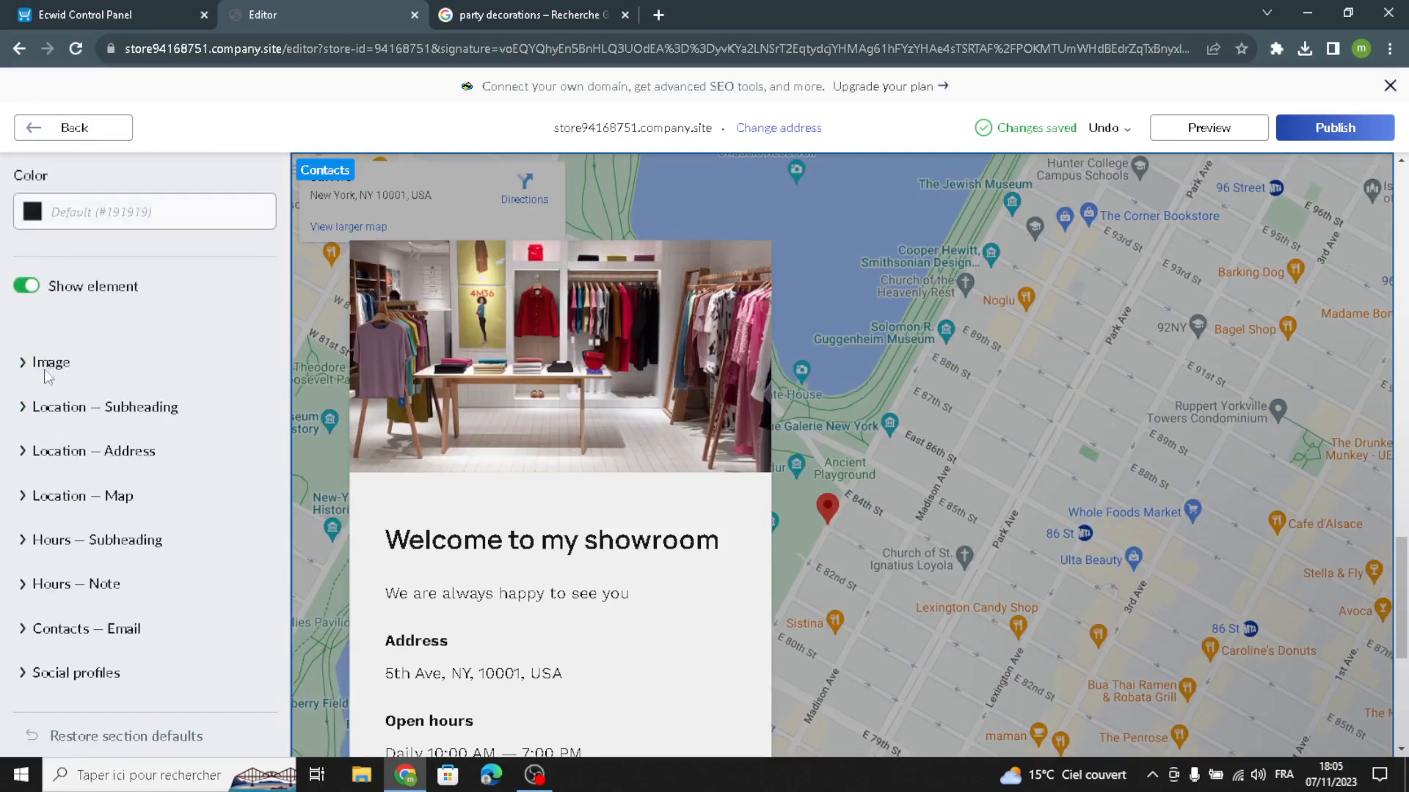
click(45, 369)
click(32, 416)
scroll(59, 429, up, 5)
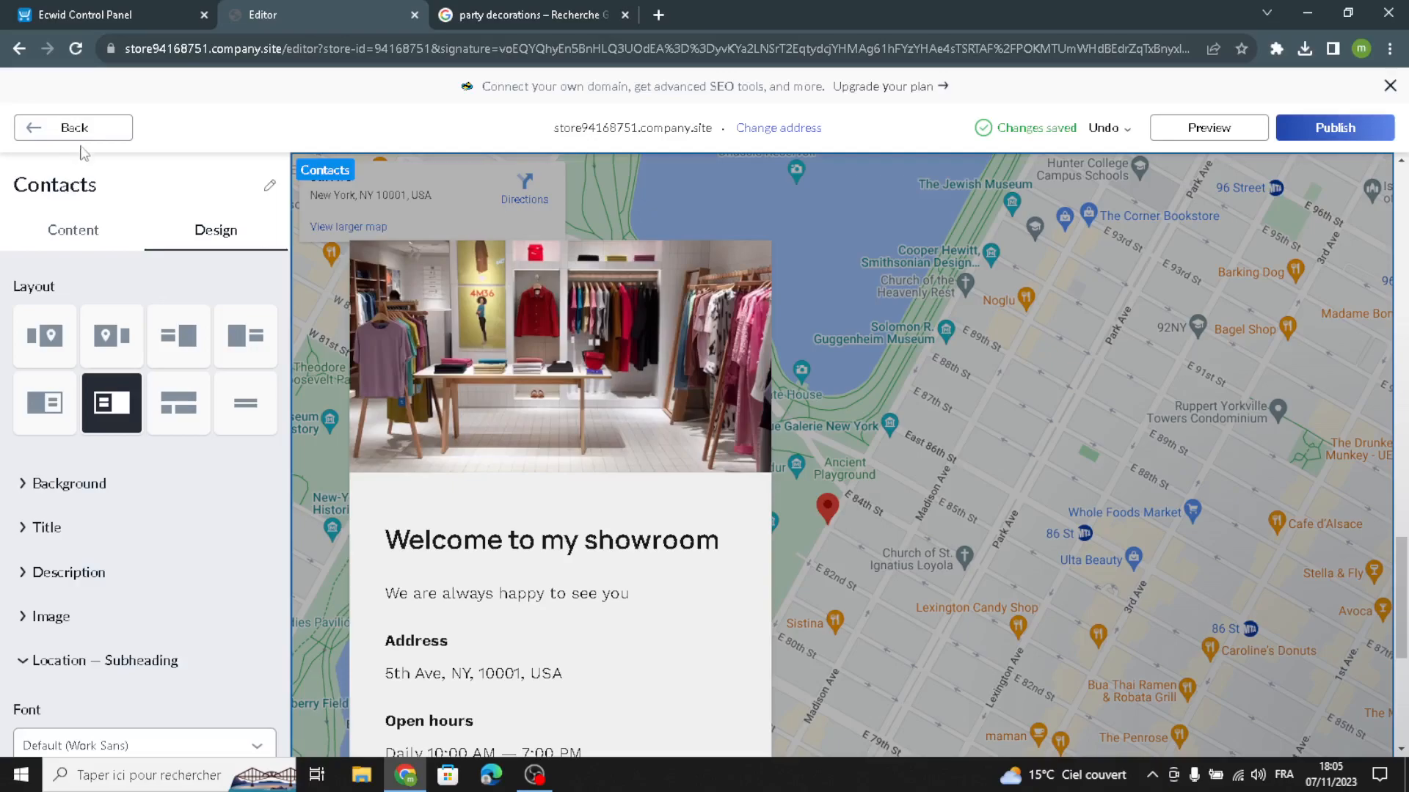
click(106, 132)
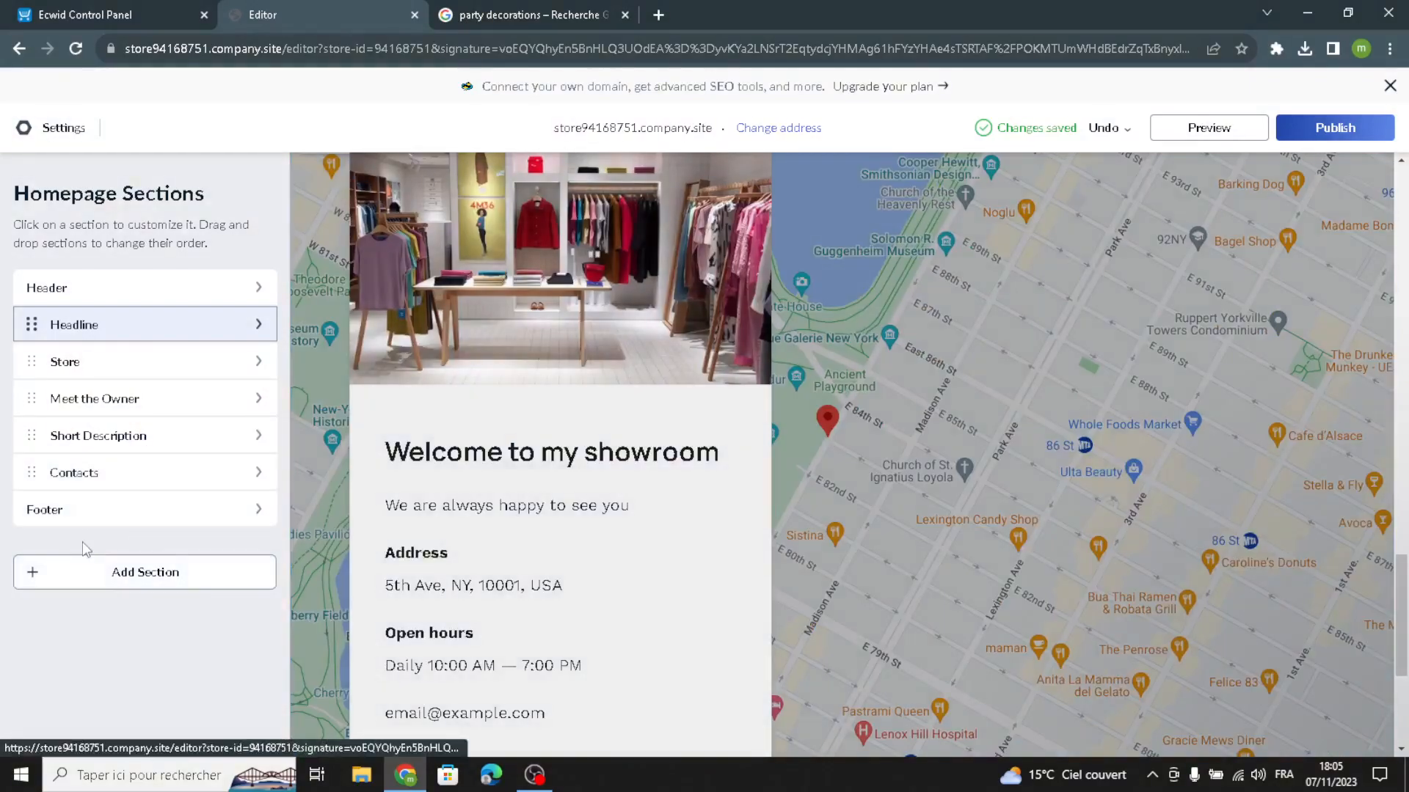
Replace the footer's copyright text with "PartyPizzazz" and return to the homepage sections list
click(88, 519)
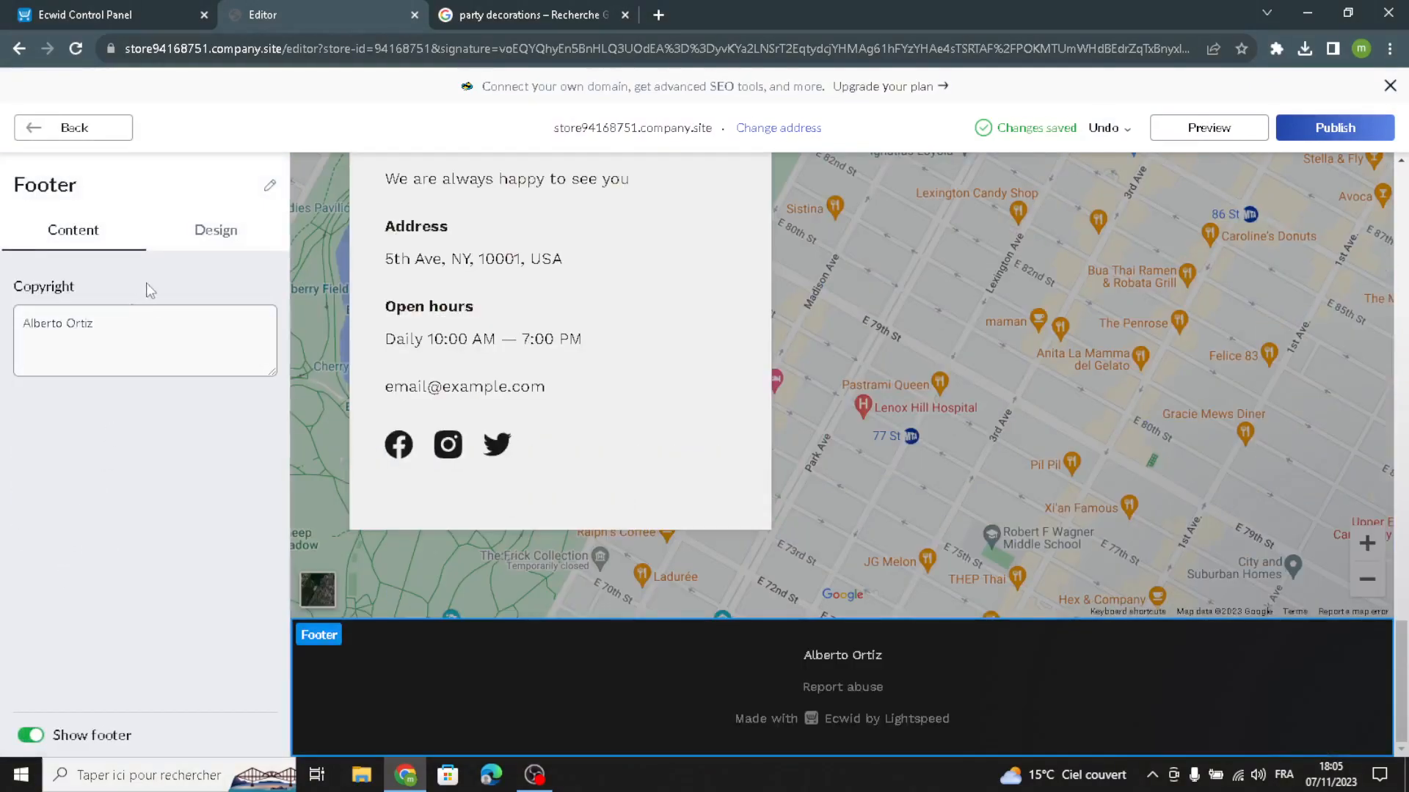
drag(133, 334, 0, 343)
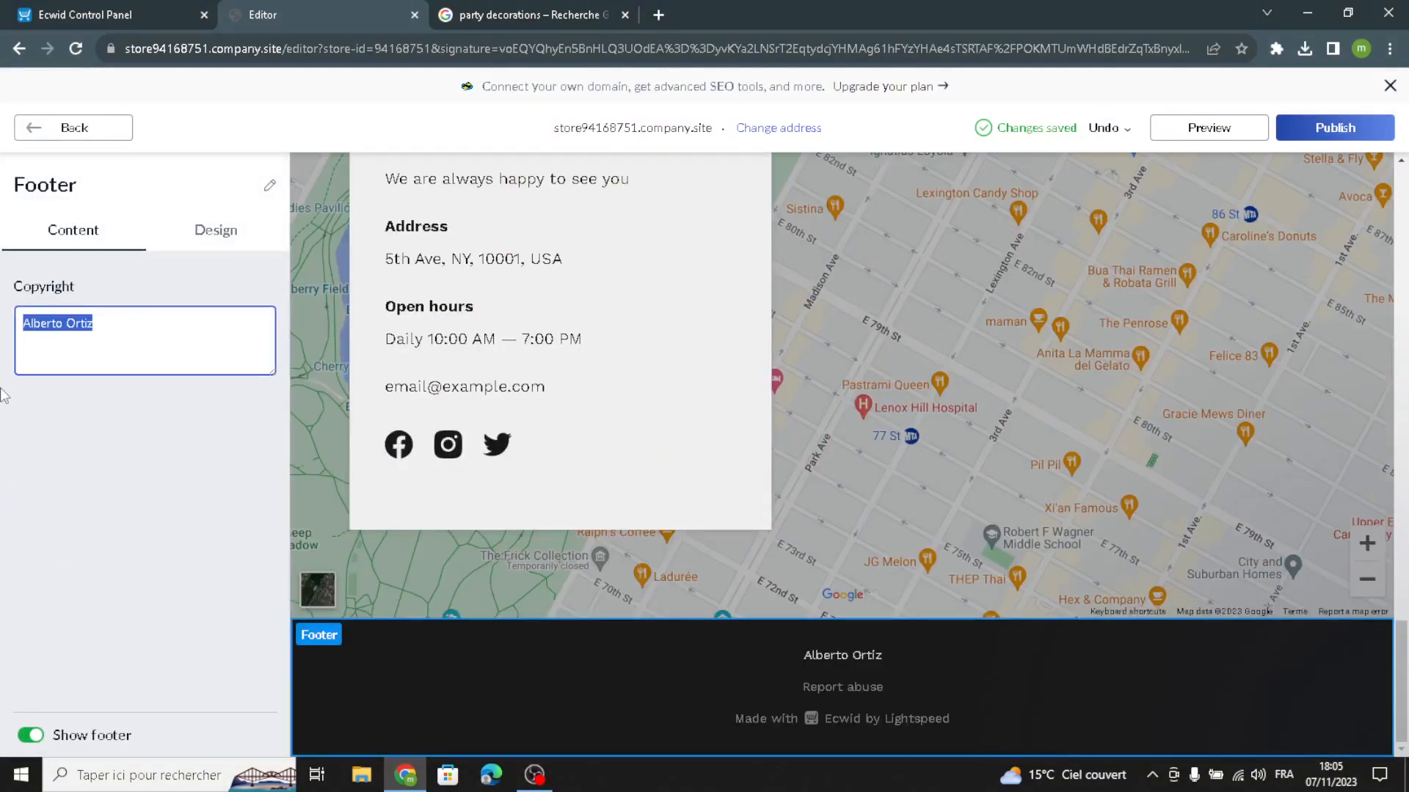
text(PartyPizzazz)
click(103, 389)
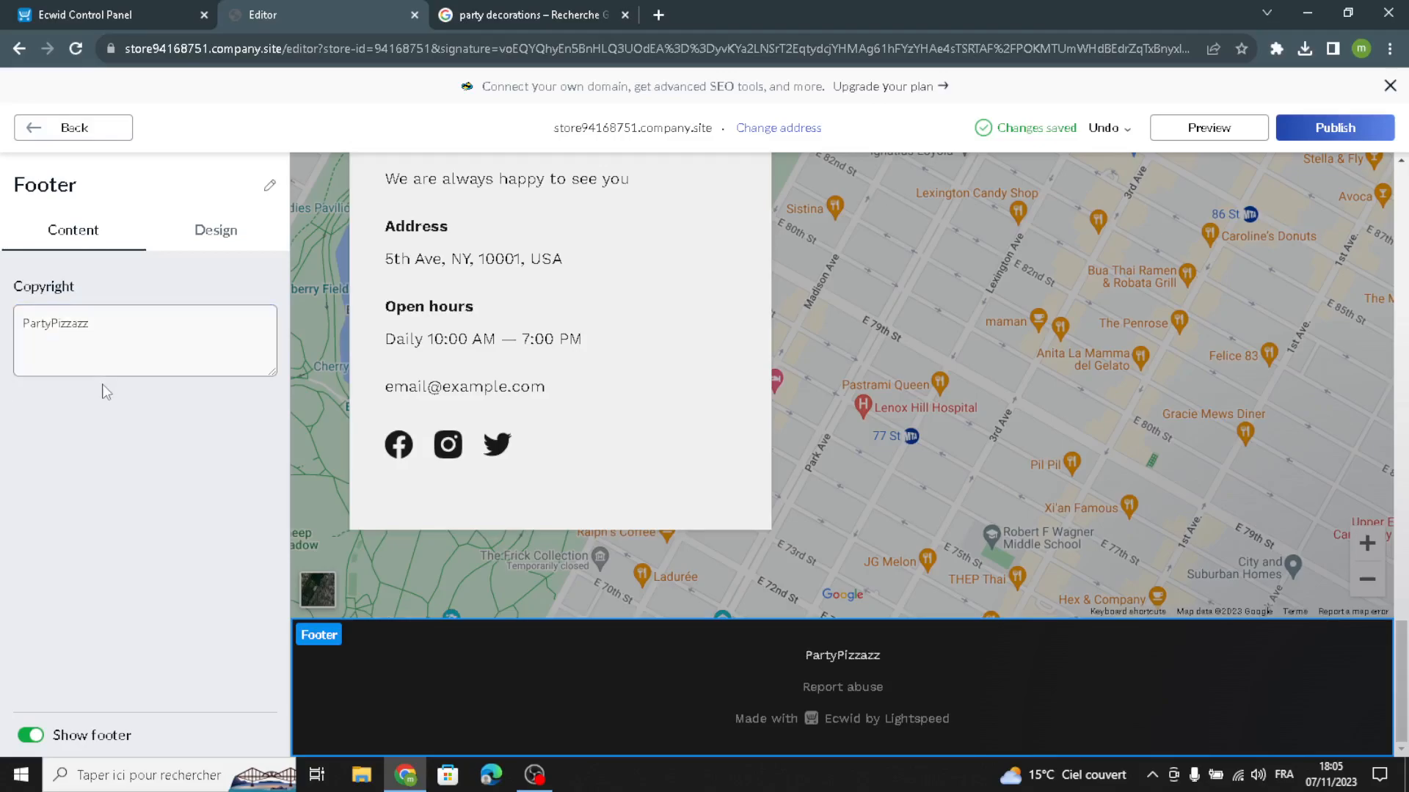
click(224, 230)
click(53, 127)
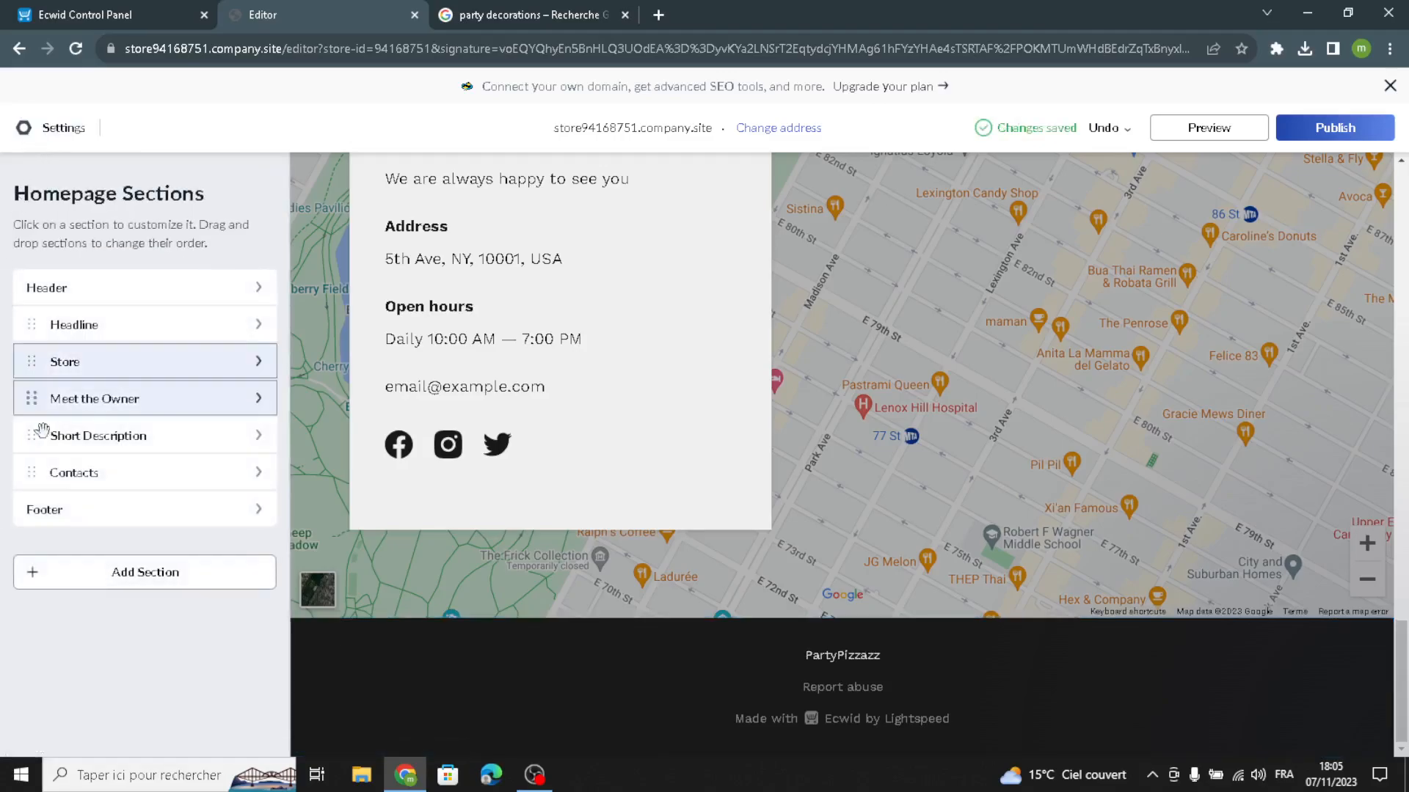
Browse the available new section templates for Company Info, Delivery & Payment and Special Offers without adding one
click(80, 582)
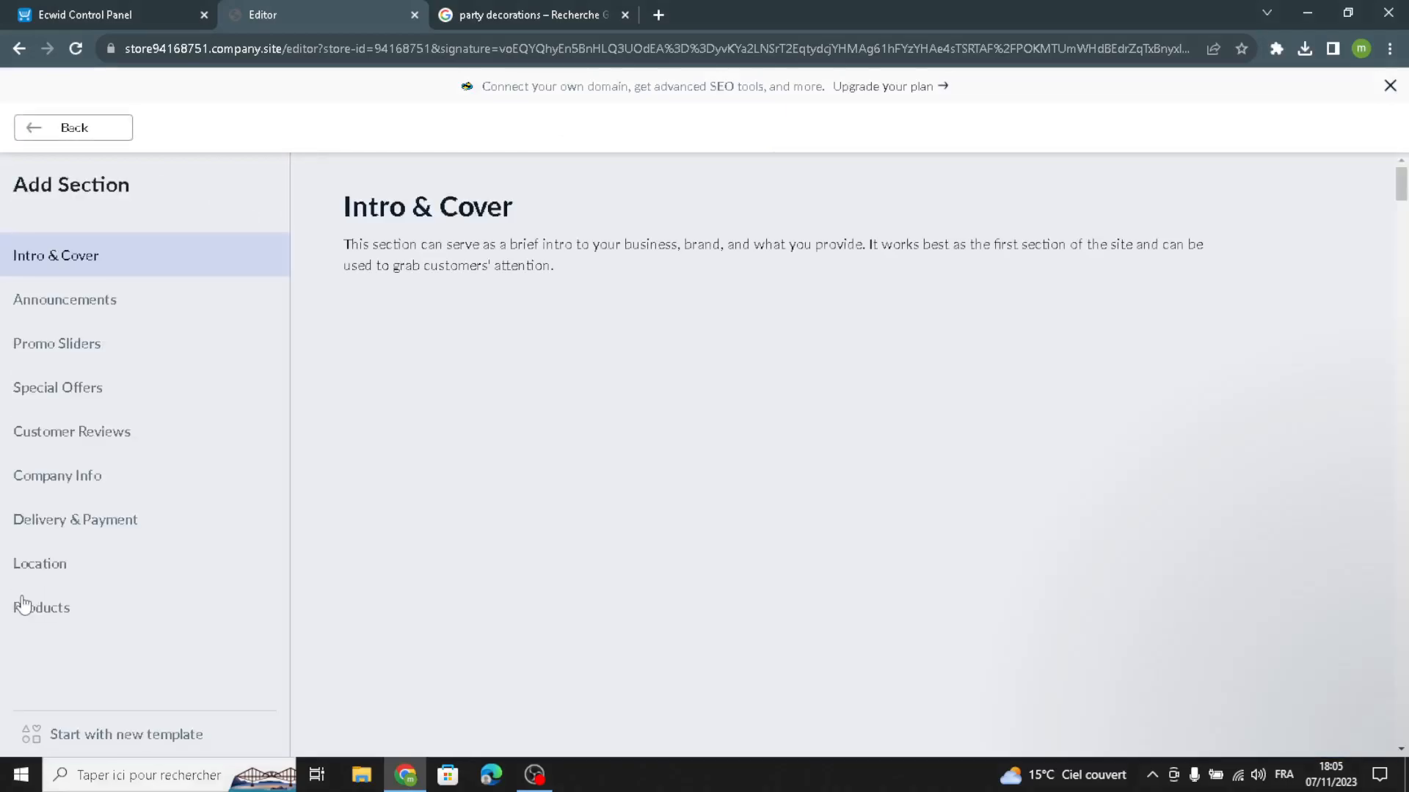
click(93, 484)
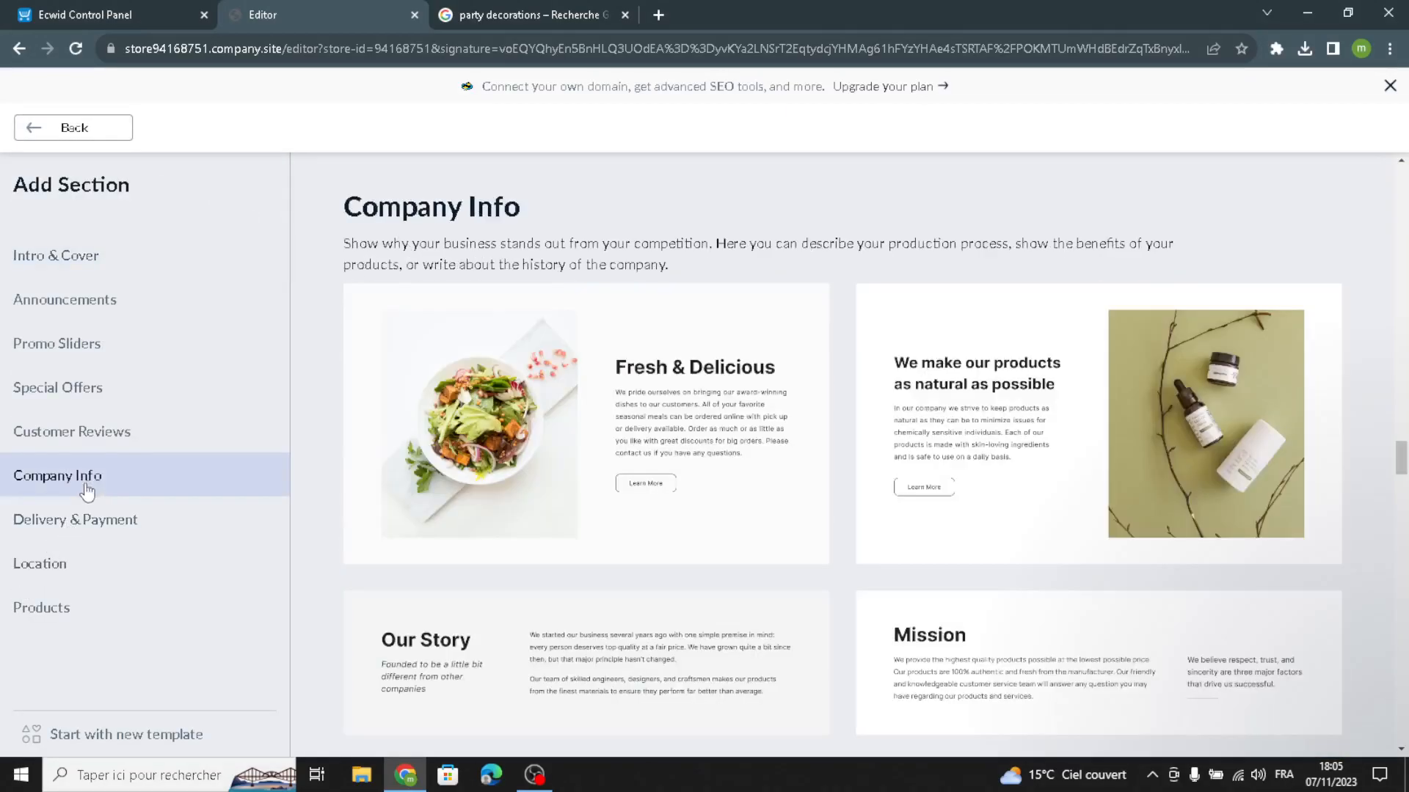
click(64, 528)
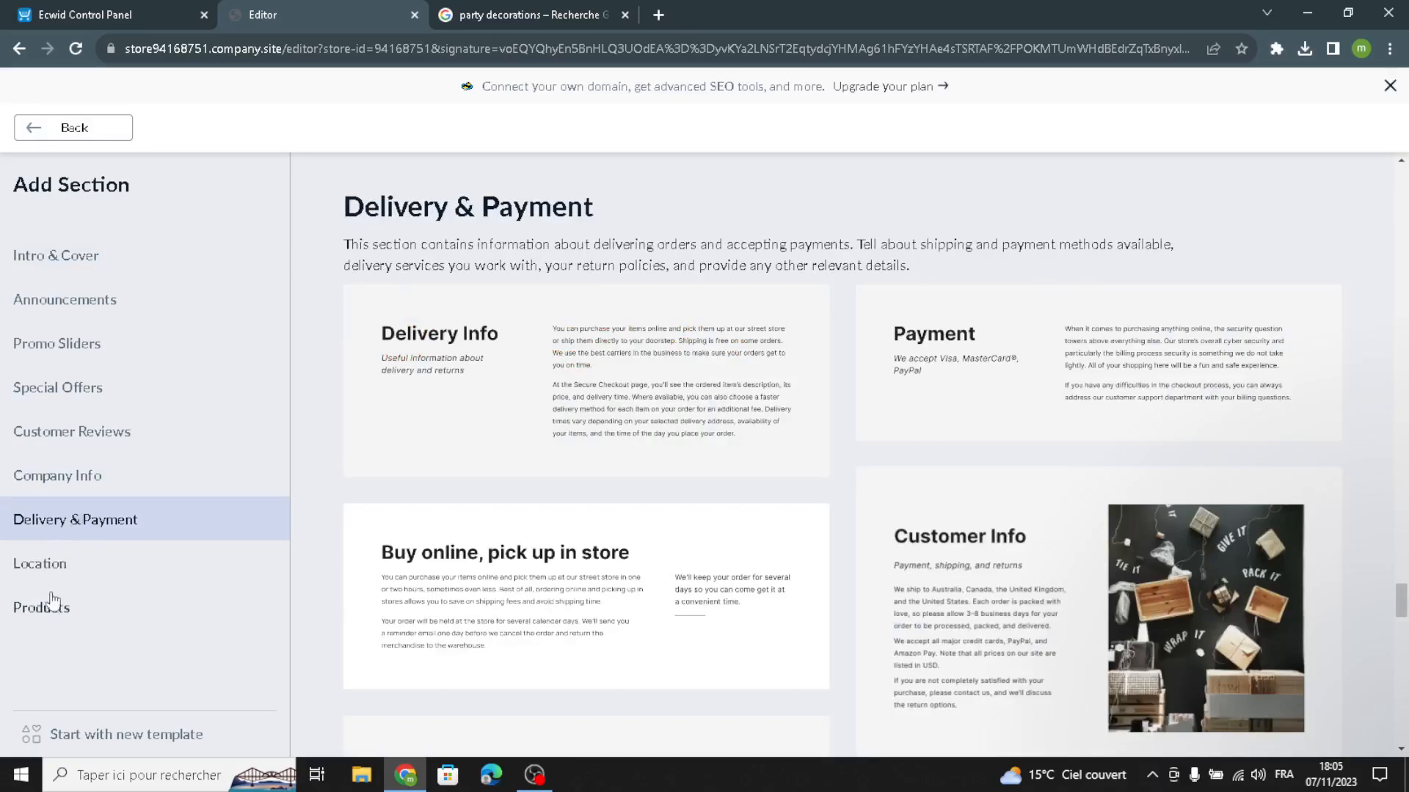
click(63, 396)
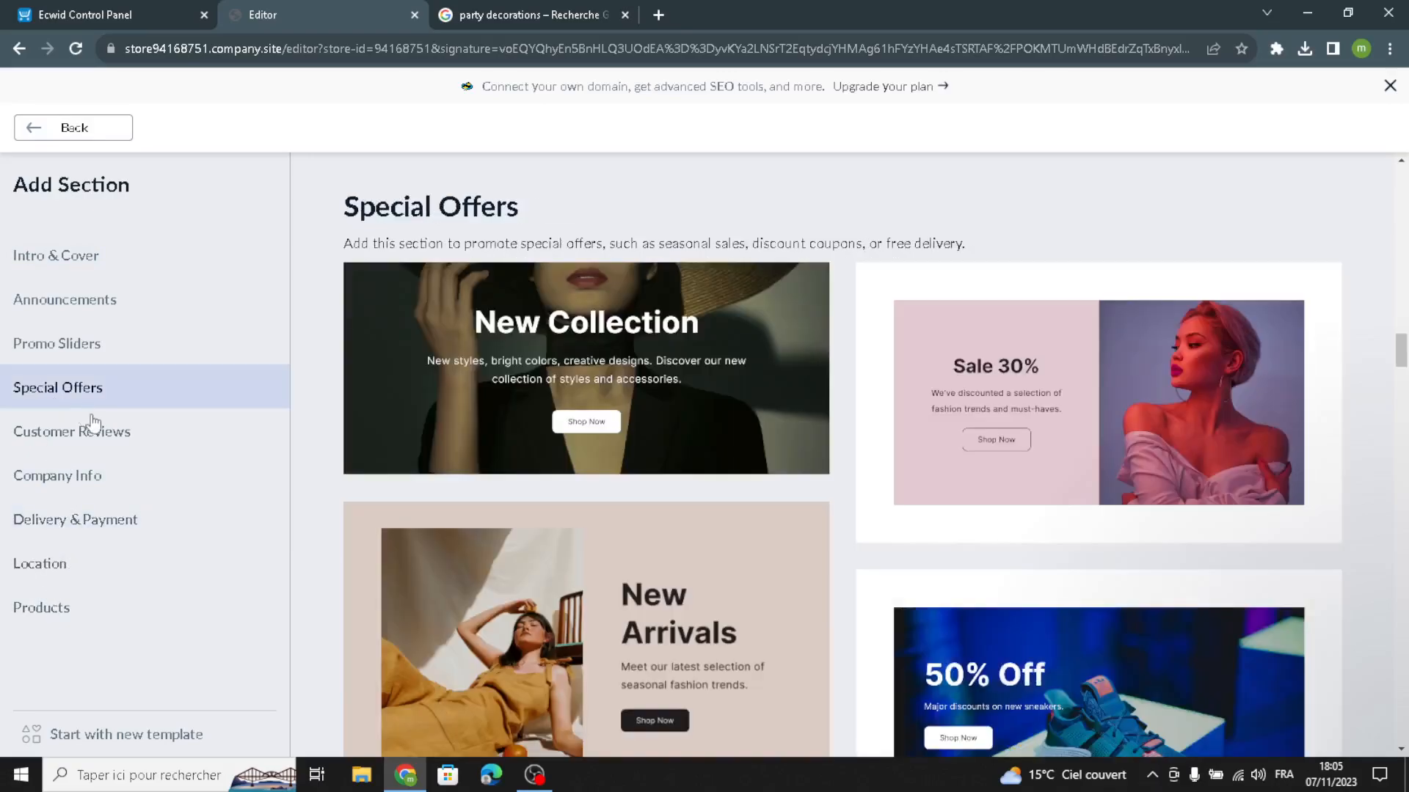
click(26, 124)
Publish the store site, look over the homepage down to Contacts, and close the party decorations search page
scroll(904, 597, up, 5)
scroll(904, 596, up, 10)
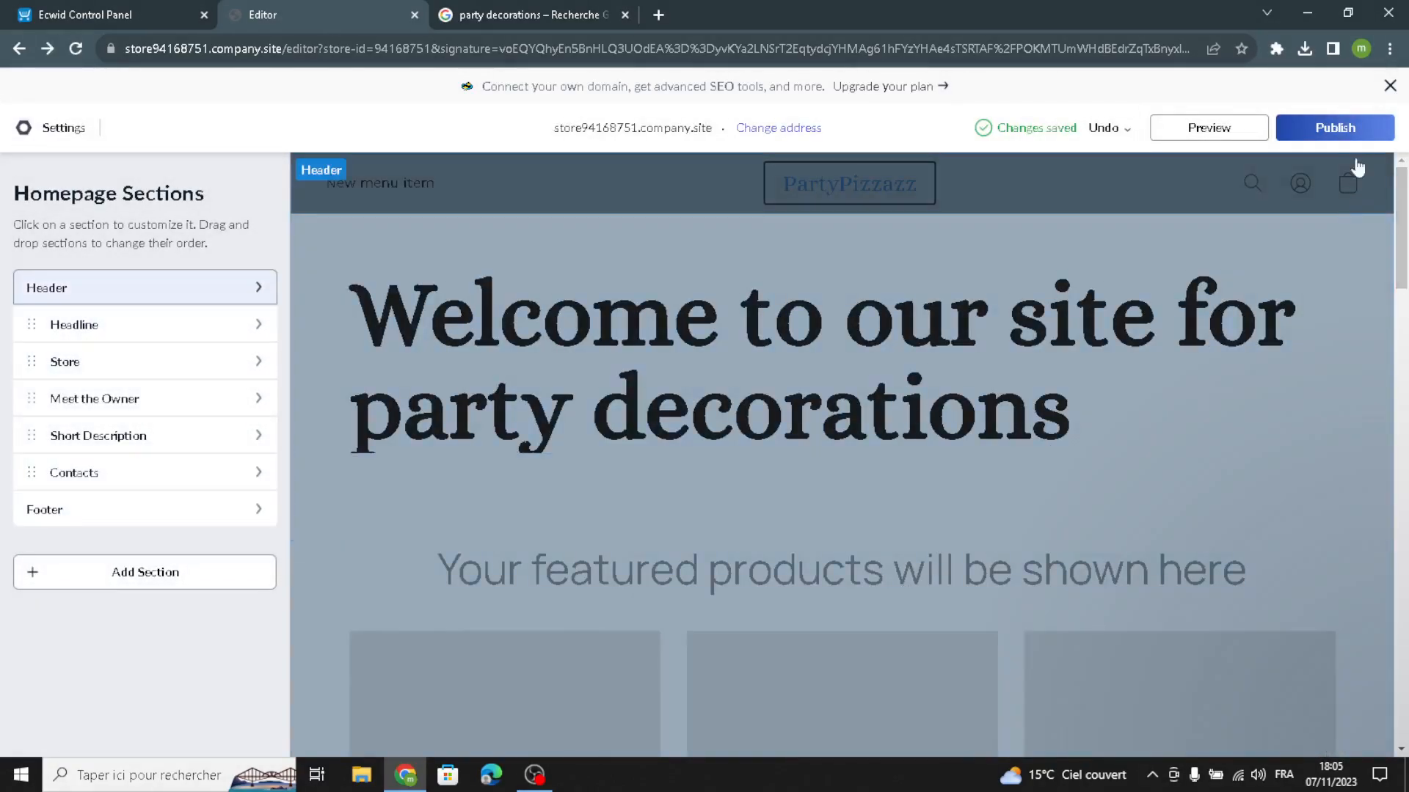
click(1343, 130)
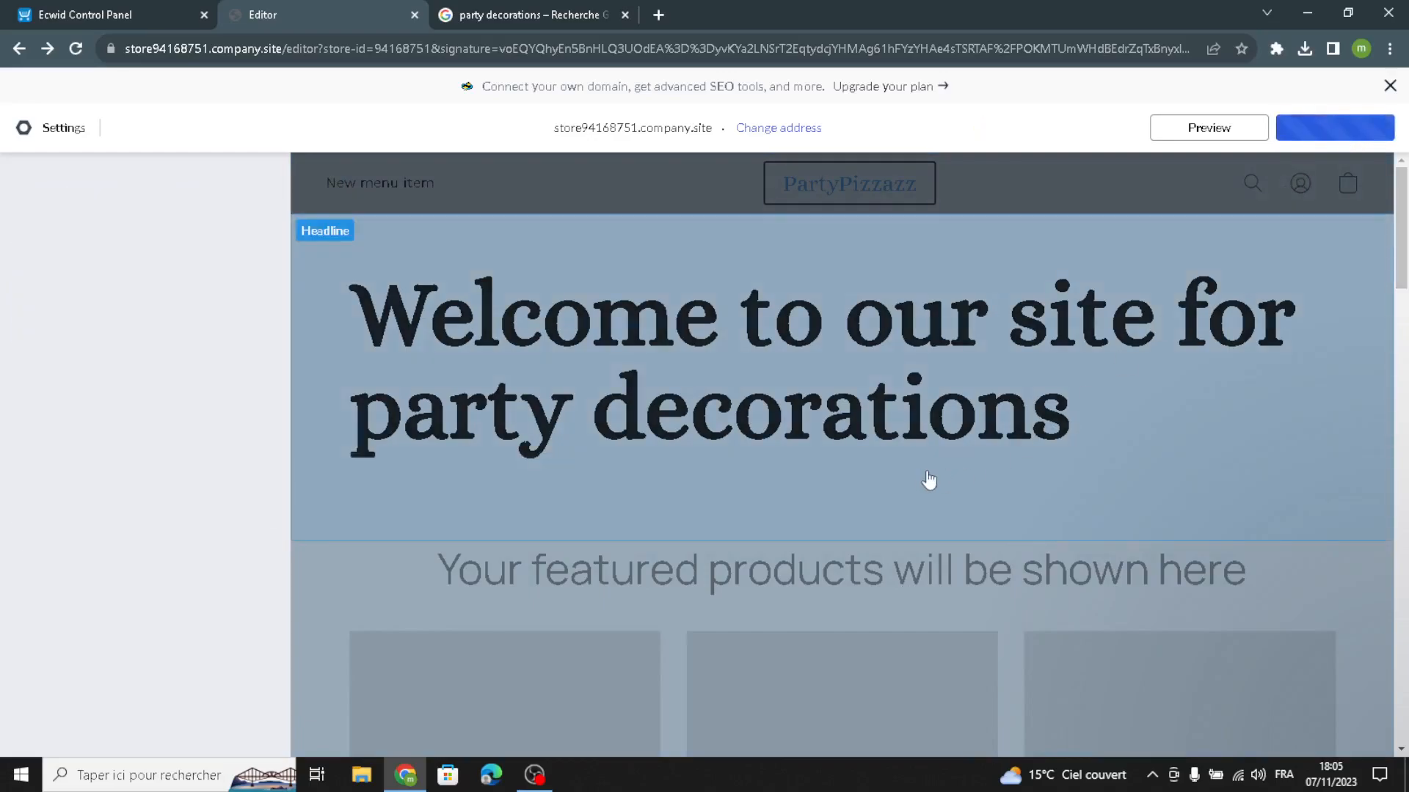
scroll(844, 527, down, 20)
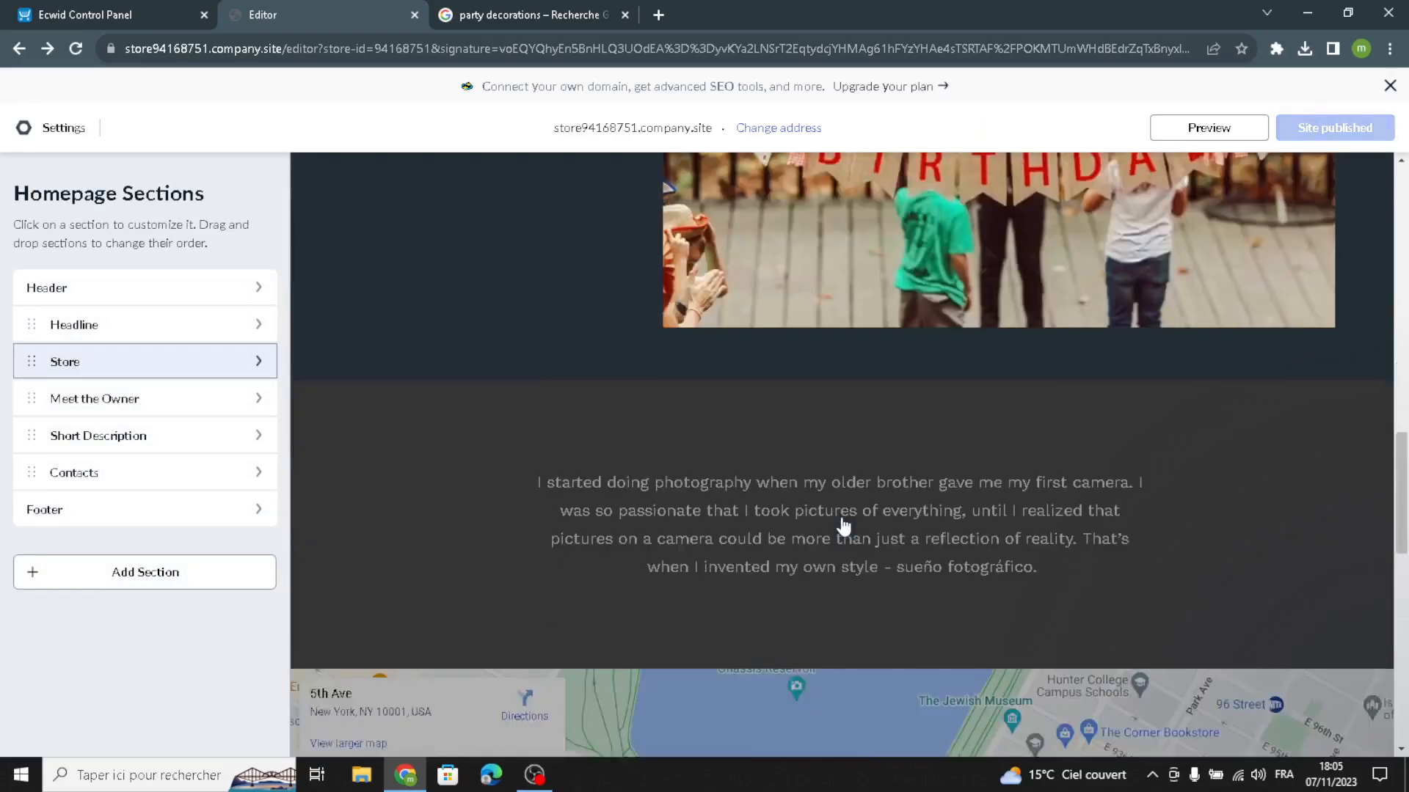
scroll(844, 527, down, 5)
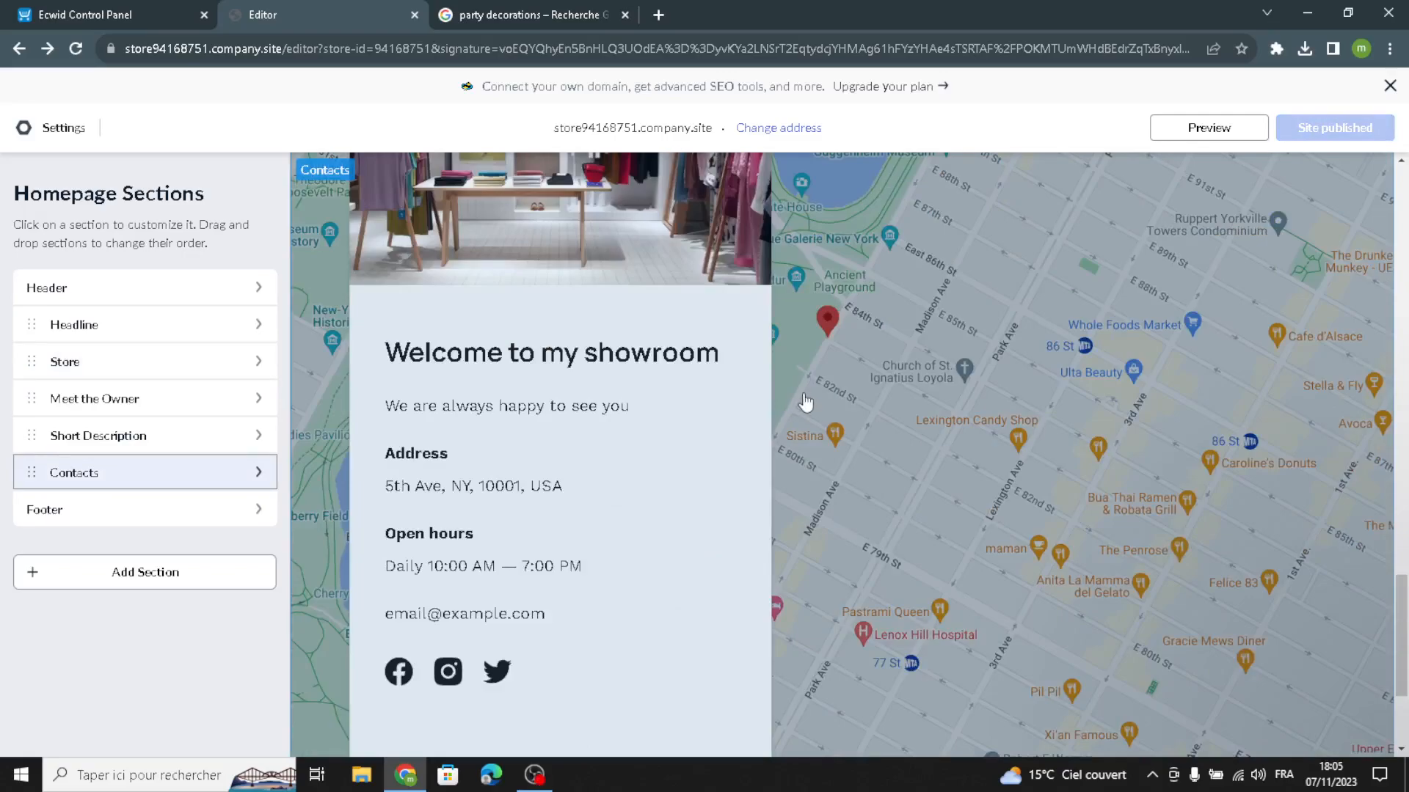
click(625, 16)
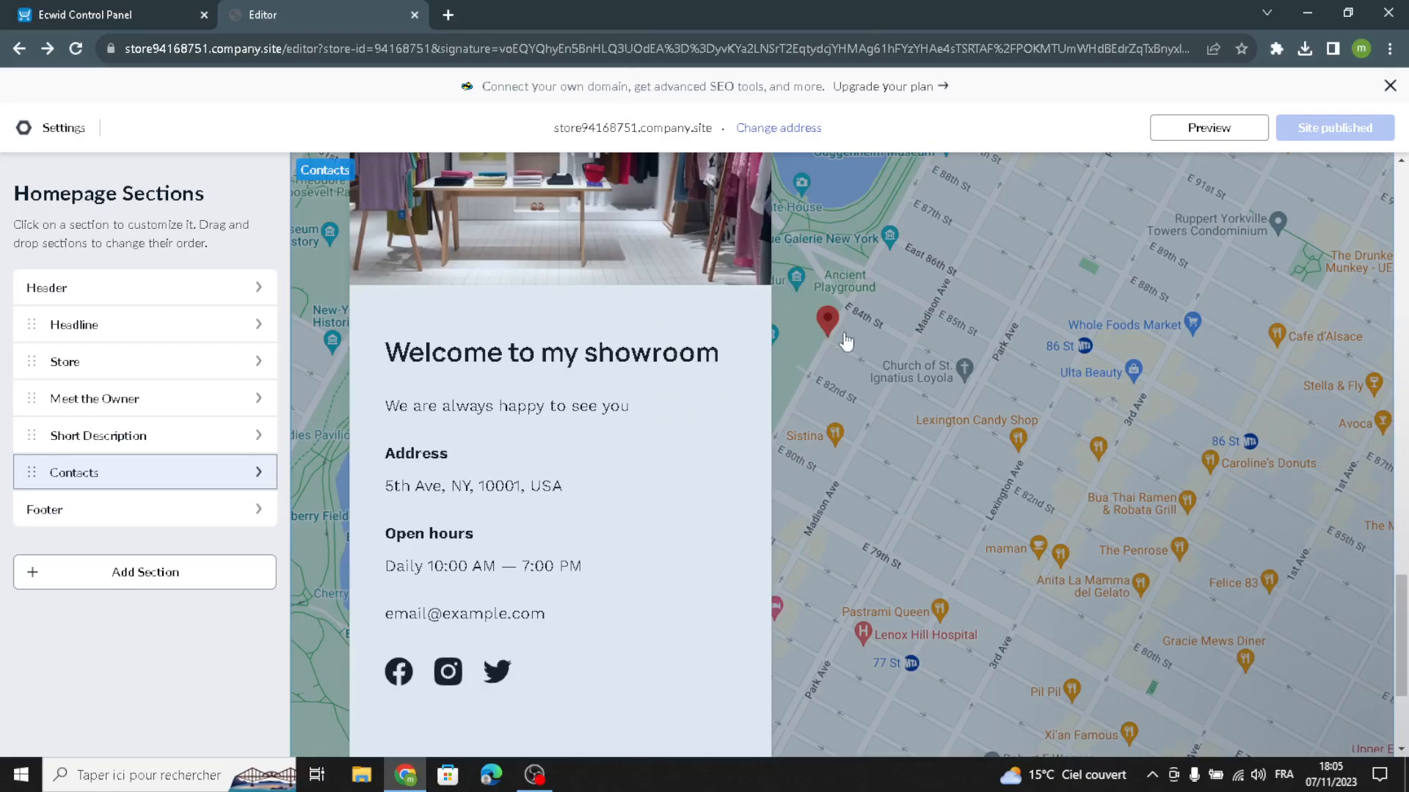